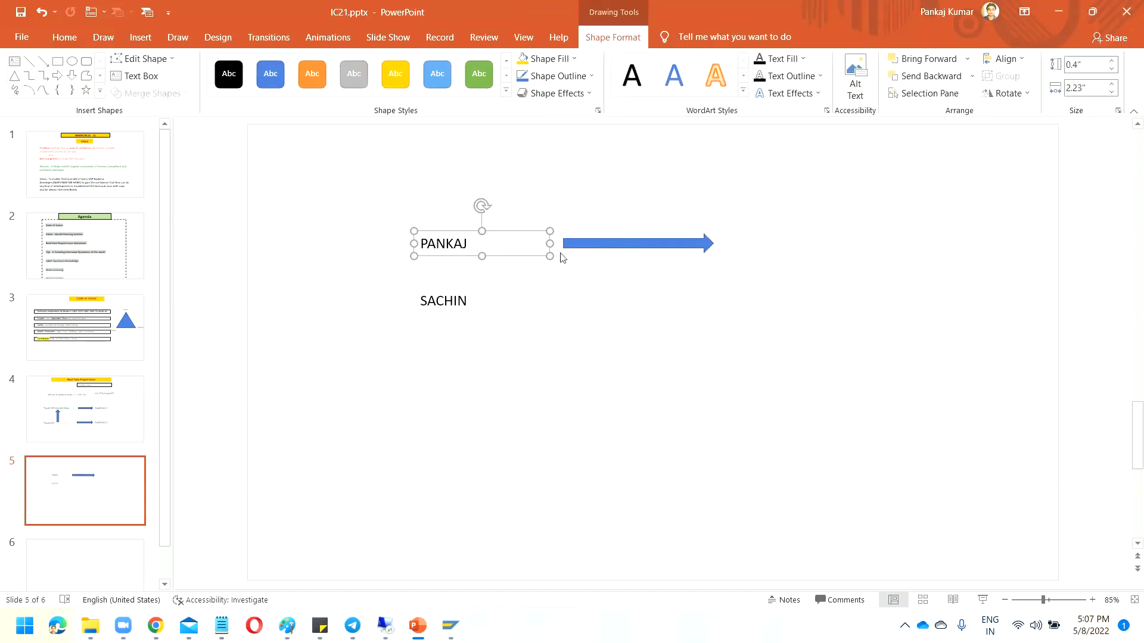
Draw a text box at the first arrow's tip on slide 5 and type 'CD 3132'.
{"action": "left_click_drag", "start_coordinate": [596, 248], "coordinate": [582, 248]}
{"action": "left_click", "coordinate": [482, 244]}
{"action": "left_click", "coordinate": [137, 75]}
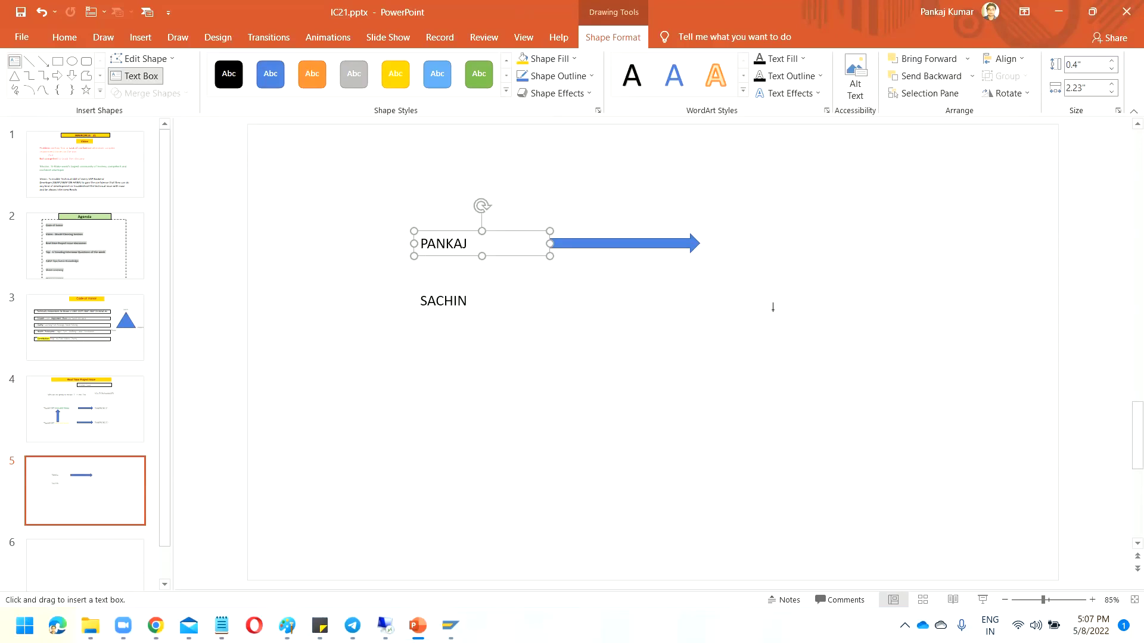
{"action": "left_click_drag", "start_coordinate": [708, 215], "coordinate": [890, 267]}
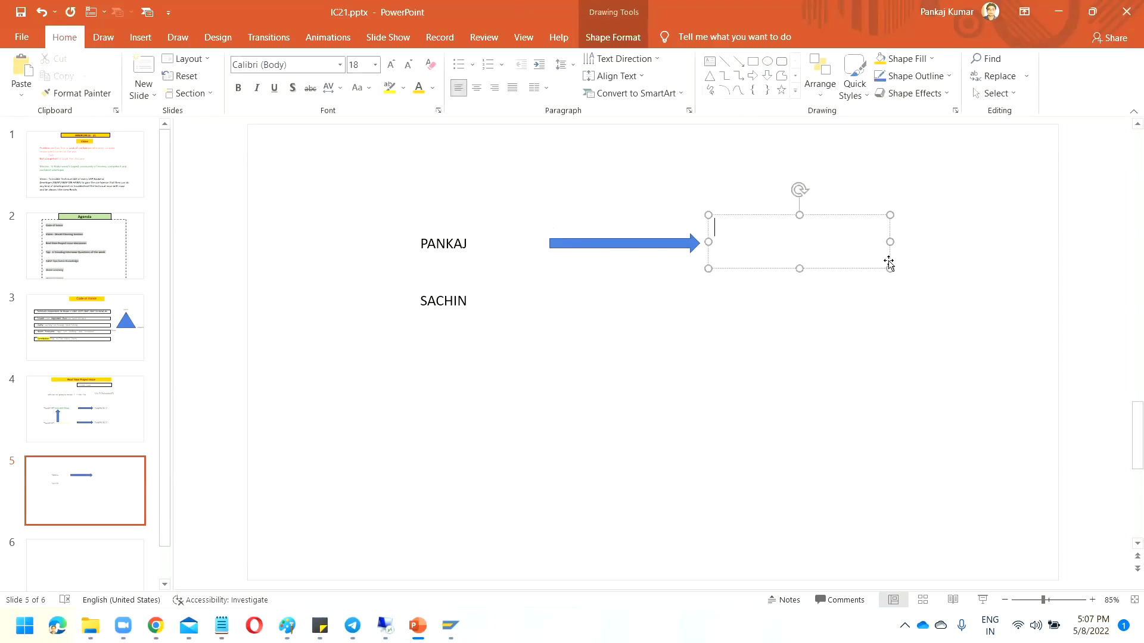
{"action": "type", "text": "cd"}
{"action": "key", "text": "BackSpace"}
{"action": "key", "text": "BackSpace"}
{"action": "key", "text": "Caps_Lock"}
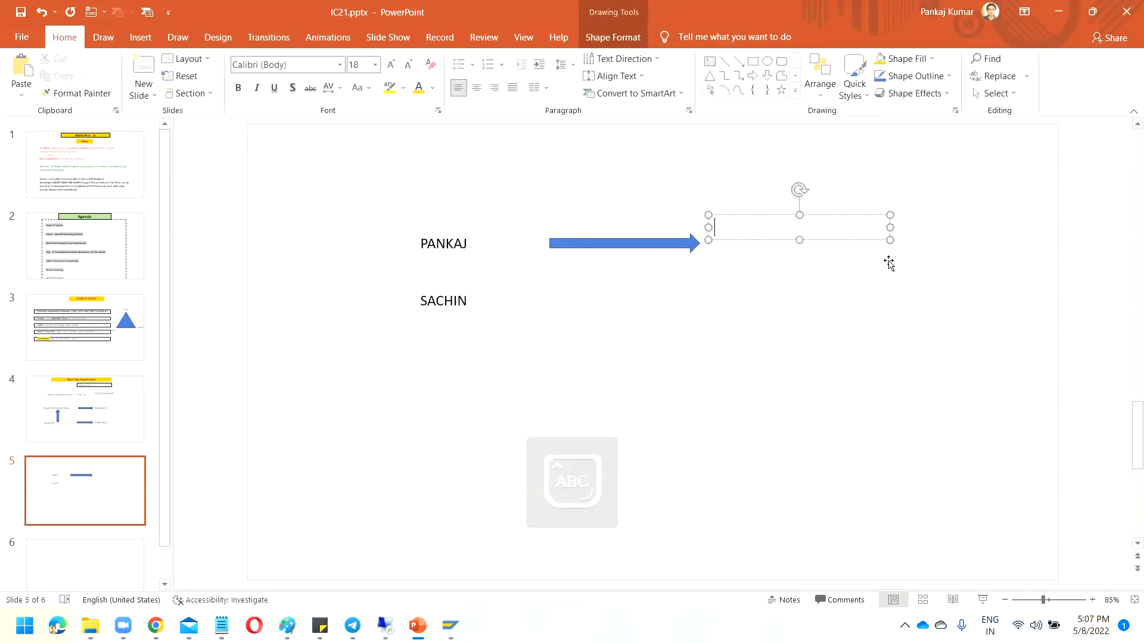
{"action": "type", "text": "CD 3132"}
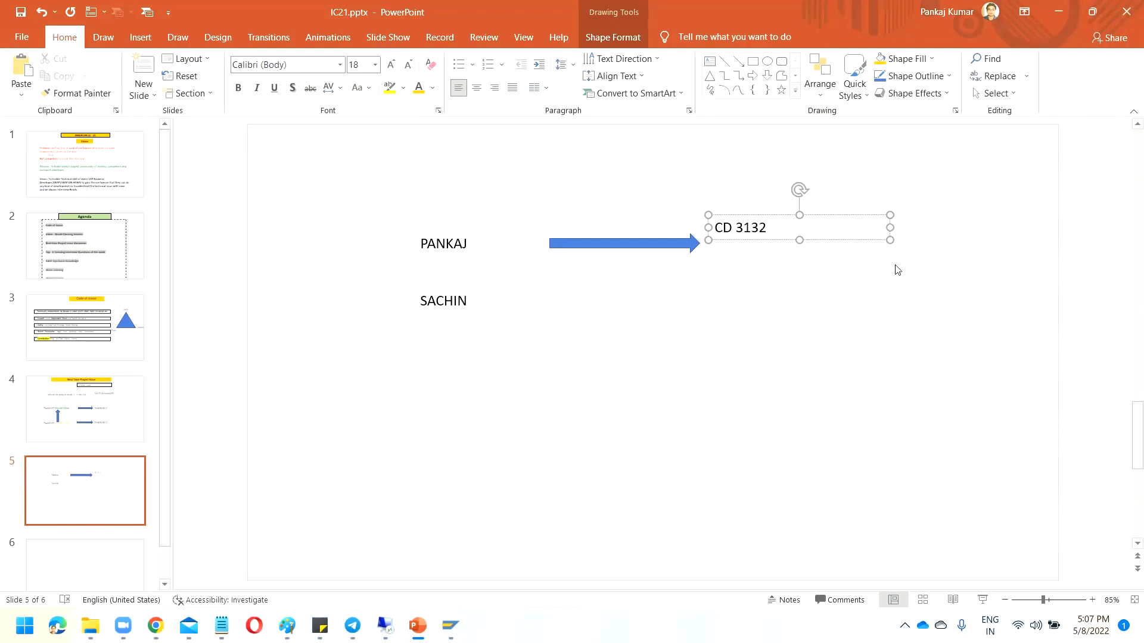
{"action": "left_click_drag", "start_coordinate": [863, 225], "coordinate": [859, 240]}
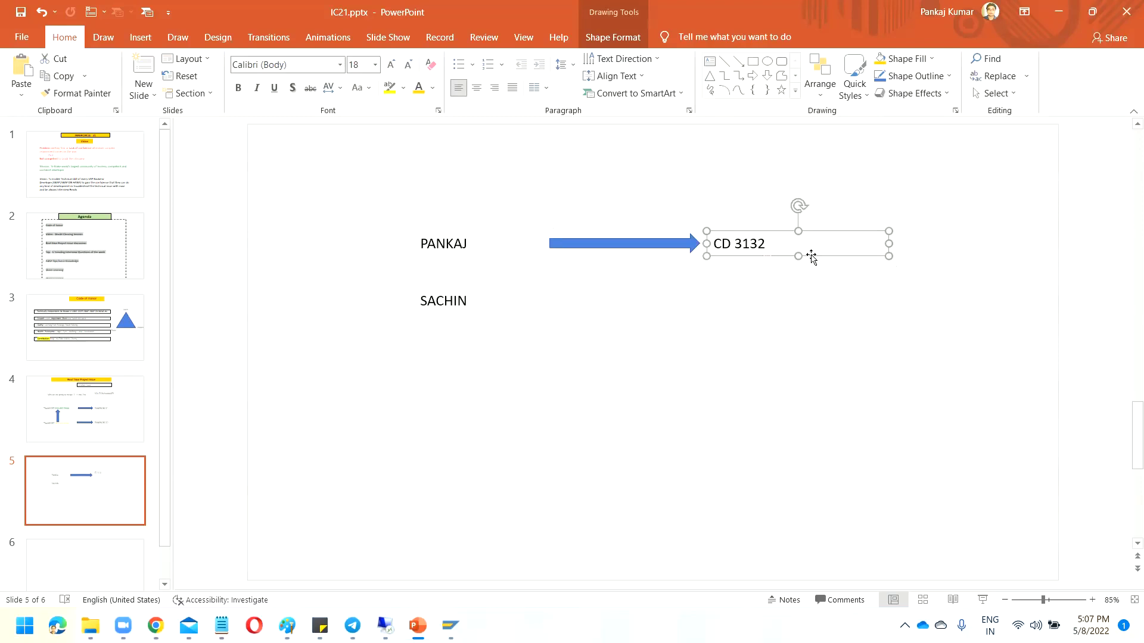
{"action": "left_click", "coordinate": [765, 245]}
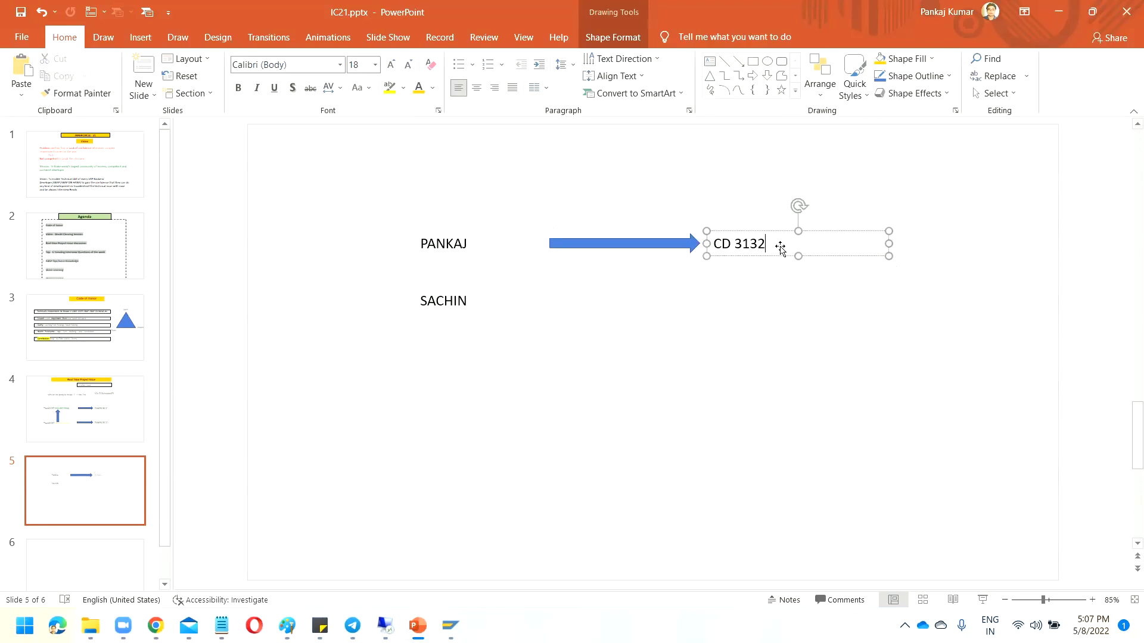
Copy ZINNERCIRCLE1 from slide 4 and paste it after 'CD 3132 -', removing the extra line.
{"action": "left_click", "coordinate": [109, 419]}
{"action": "left_click", "coordinate": [730, 346]}
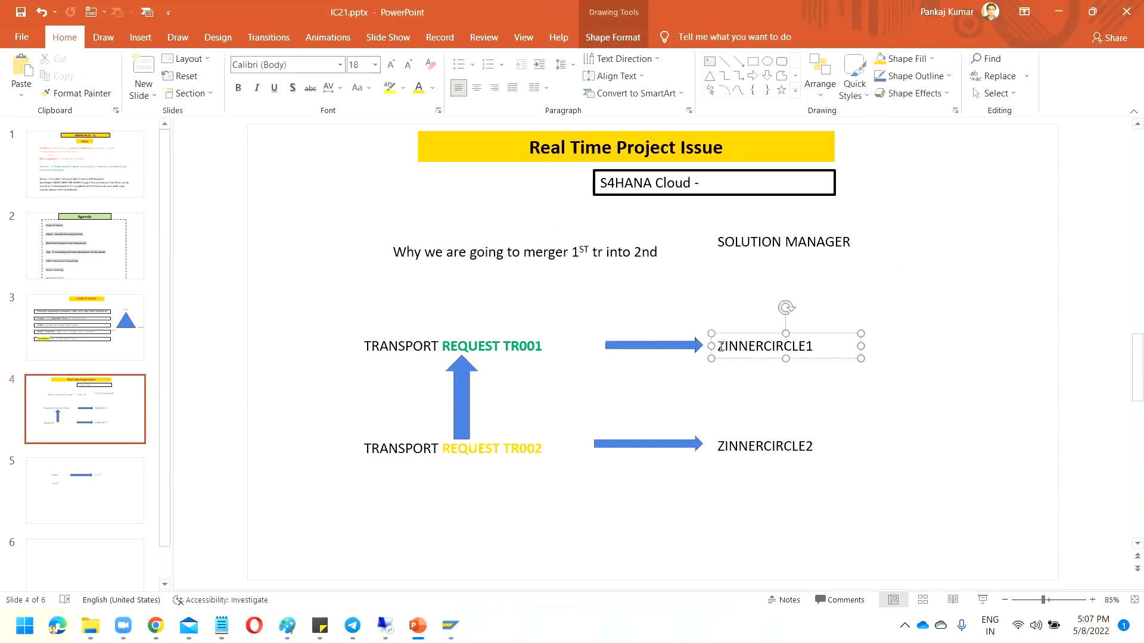
{"action": "left_click_drag", "start_coordinate": [721, 346], "coordinate": [816, 349]}
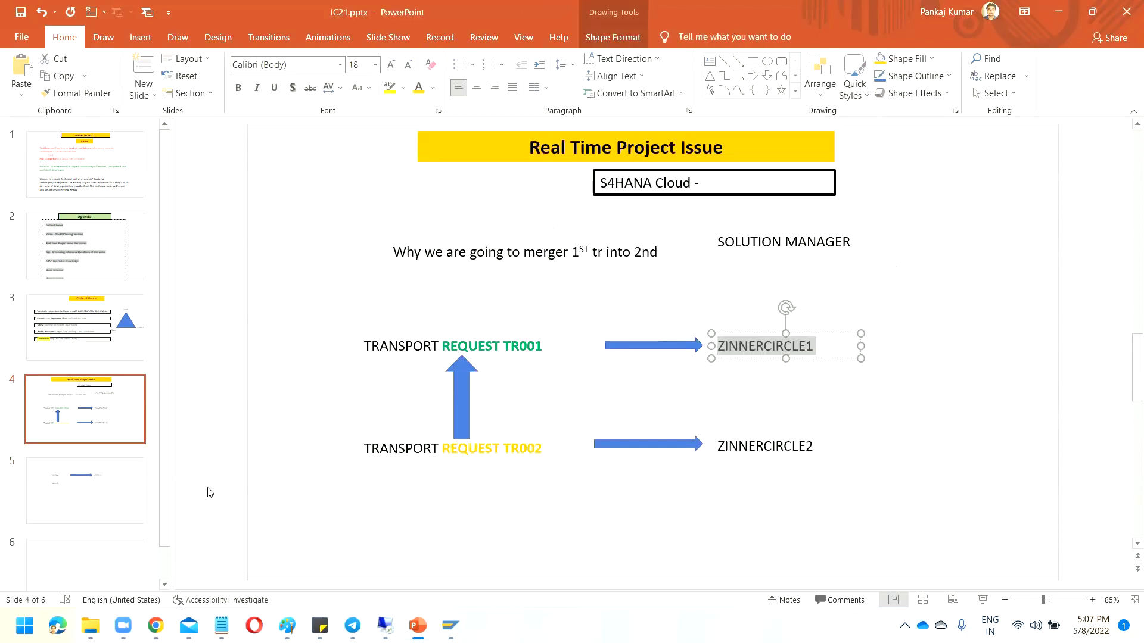
{"action": "left_click", "coordinate": [88, 494]}
{"action": "left_click", "coordinate": [770, 243]}
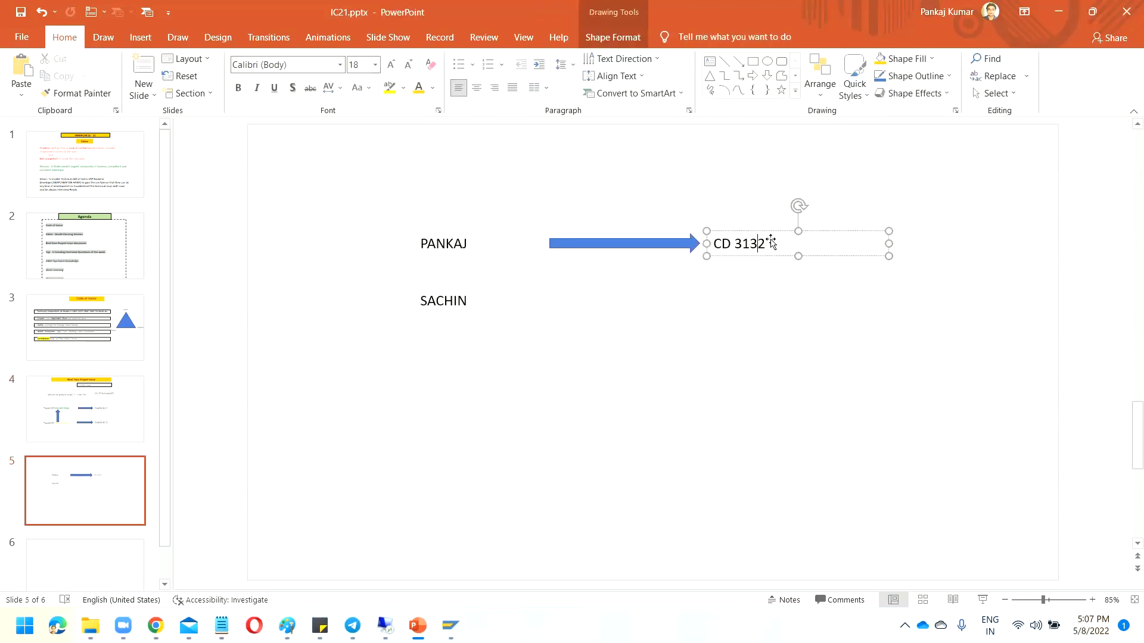
{"action": "key", "text": "ctrl+v"}
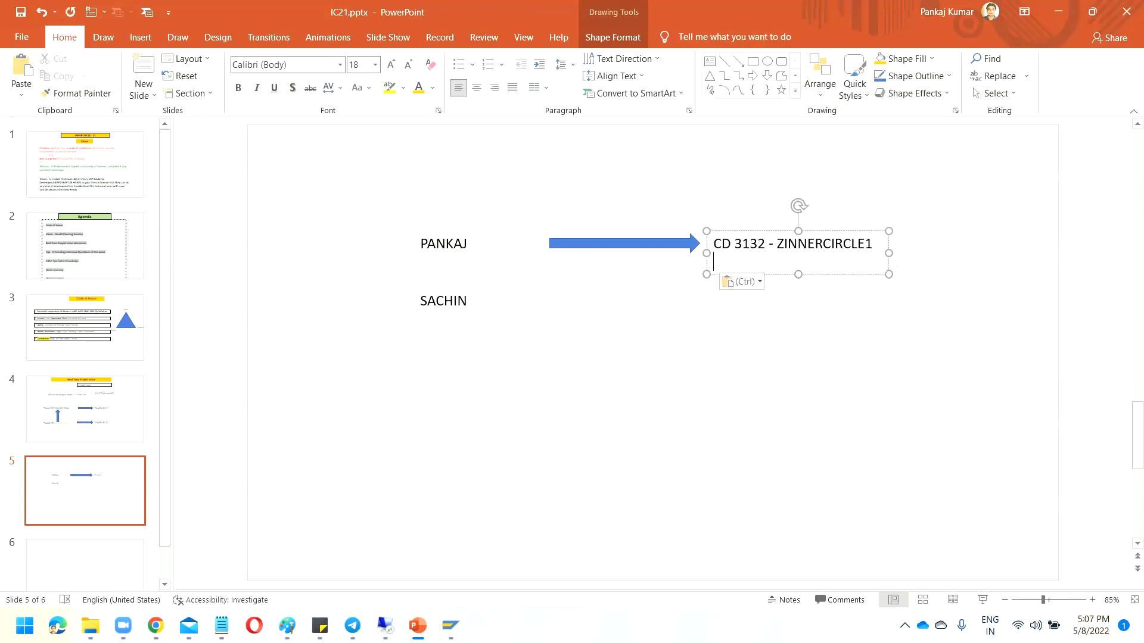
{"action": "left_click", "coordinate": [872, 243]}
{"action": "key", "text": "Delete"}
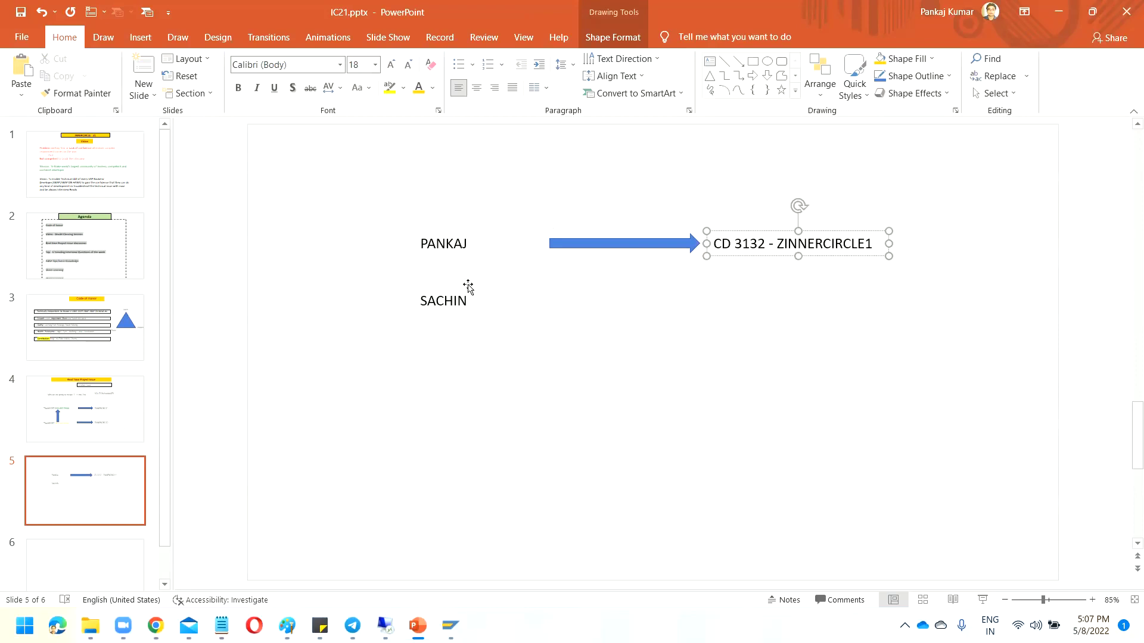
{"action": "left_click", "coordinate": [446, 245]}
{"action": "left_click", "coordinate": [752, 244]}
{"action": "left_click_drag", "start_coordinate": [769, 244], "coordinate": [873, 245]}
{"action": "key", "text": "Escape"}
{"action": "key", "text": "Escape"}
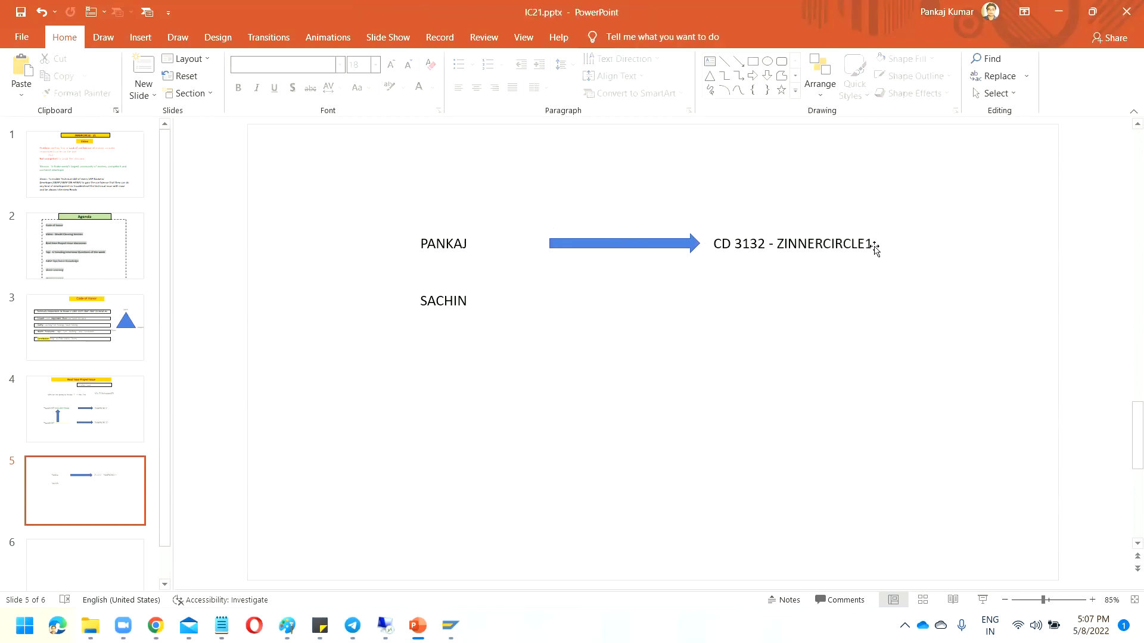
Draw a right arrow after the ZINNERCIRCLE1 label on slide 5.
{"action": "left_click", "coordinate": [754, 77]}
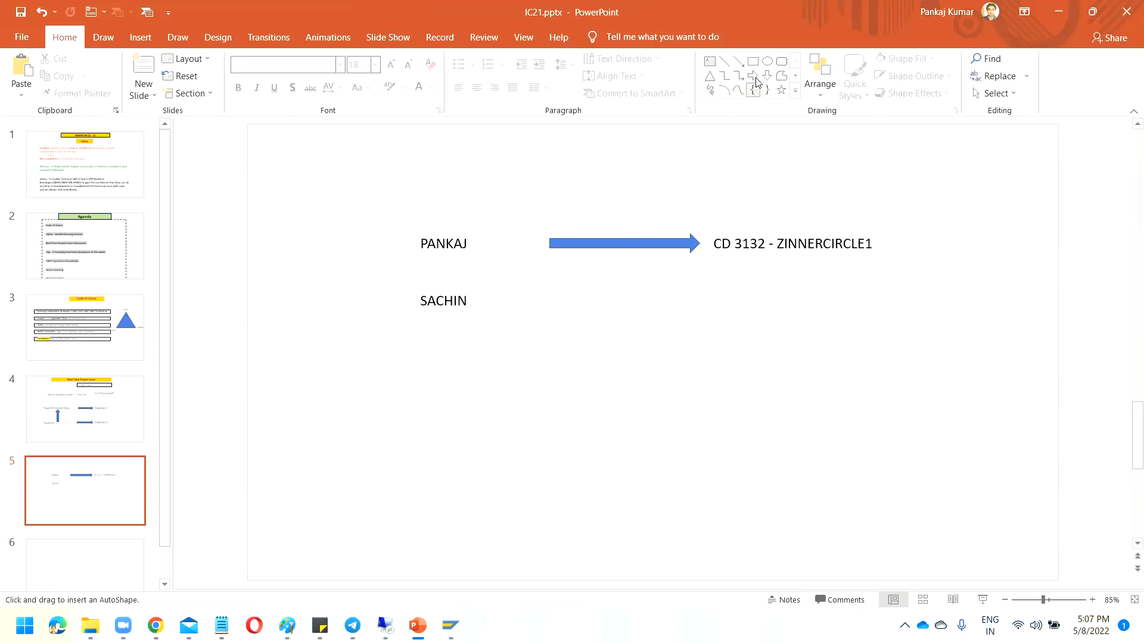
{"action": "left_click_drag", "start_coordinate": [889, 225], "coordinate": [953, 256]}
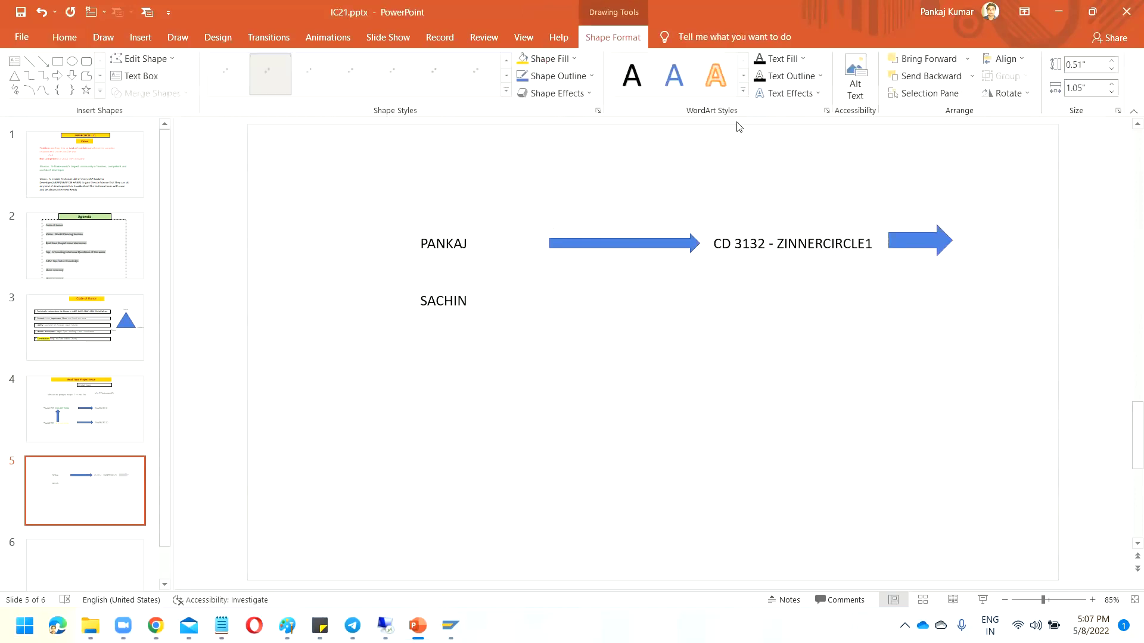
{"action": "key", "text": "Escape"}
Add a 'TR001' text box at the new arrow's tip, checking slide 4 for the number.
{"action": "left_click", "coordinate": [709, 62]}
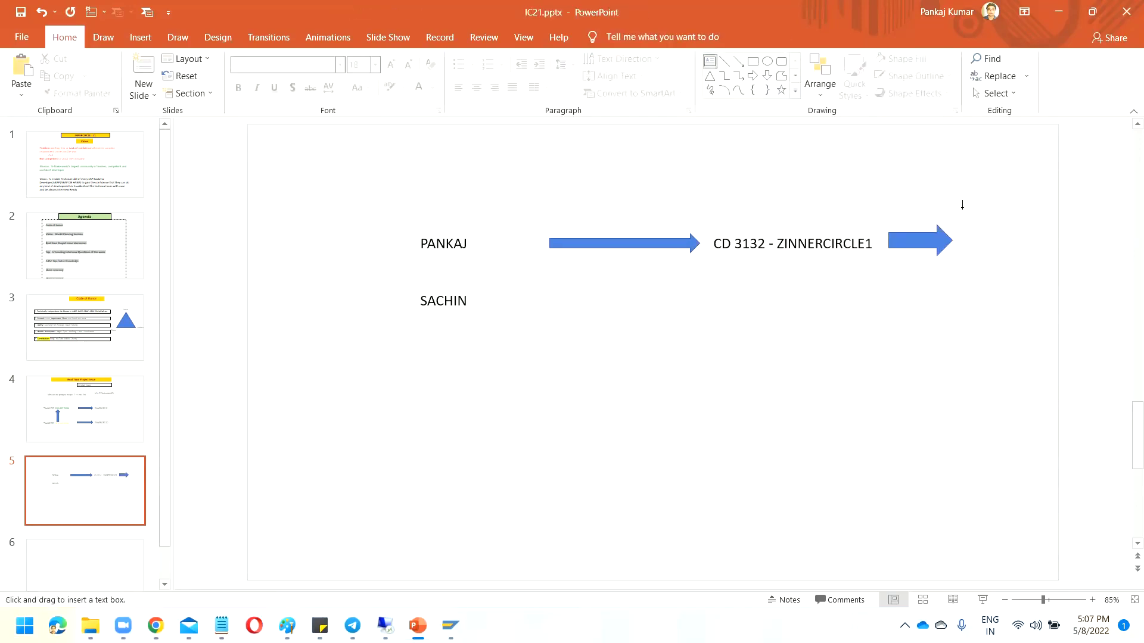
{"action": "left_click_drag", "start_coordinate": [956, 227], "coordinate": [1020, 259]}
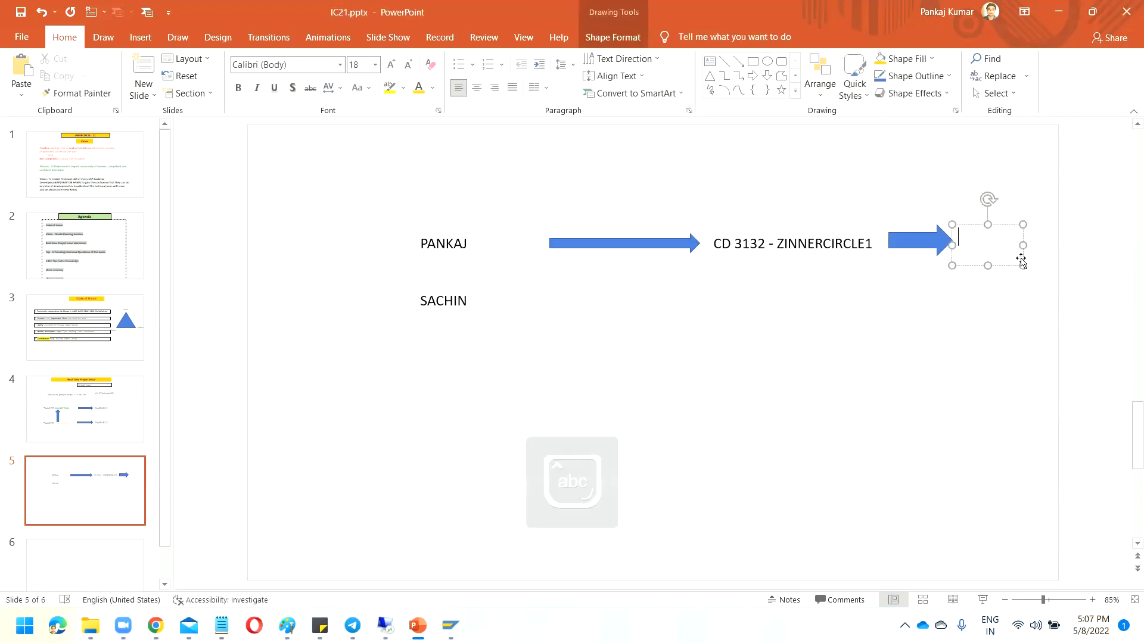
{"action": "type", "text": "t"}
{"action": "key", "text": "BackSpace"}
{"action": "key", "text": "Caps_Lock"}
{"action": "left_click", "coordinate": [106, 417]}
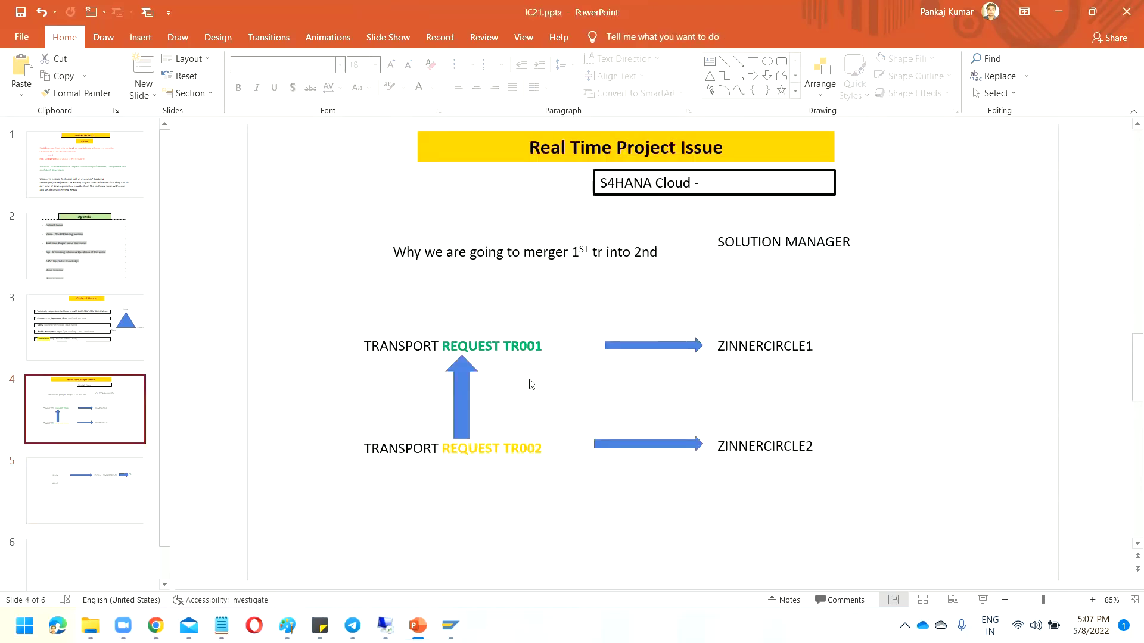
{"action": "left_click", "coordinate": [95, 489]}
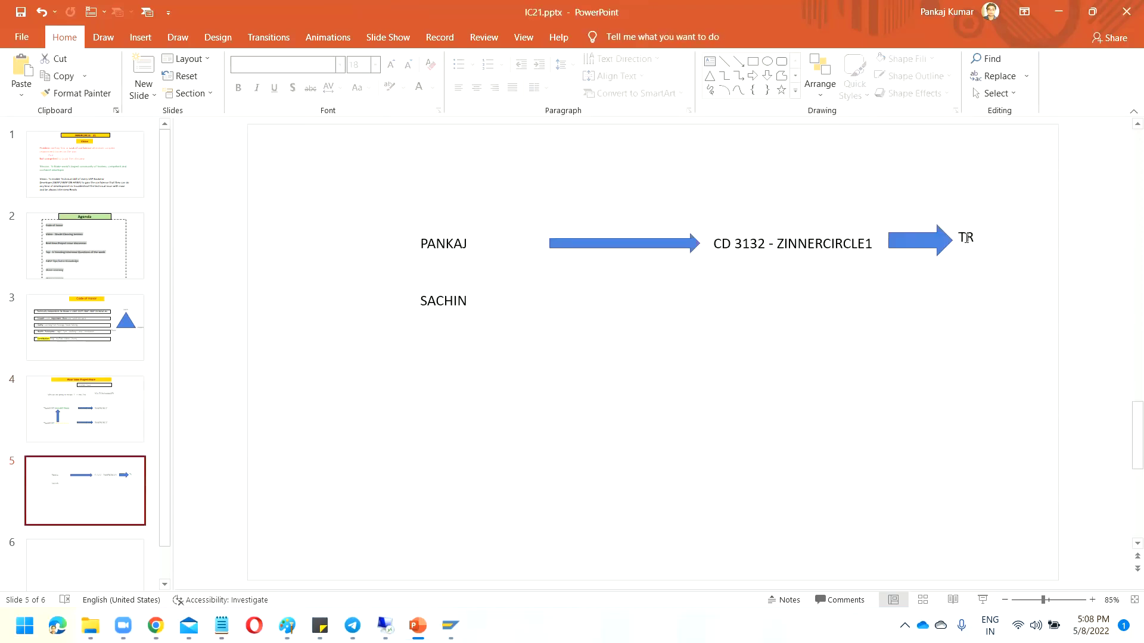
{"action": "left_click", "coordinate": [968, 237]}
{"action": "type", "text": "001"}
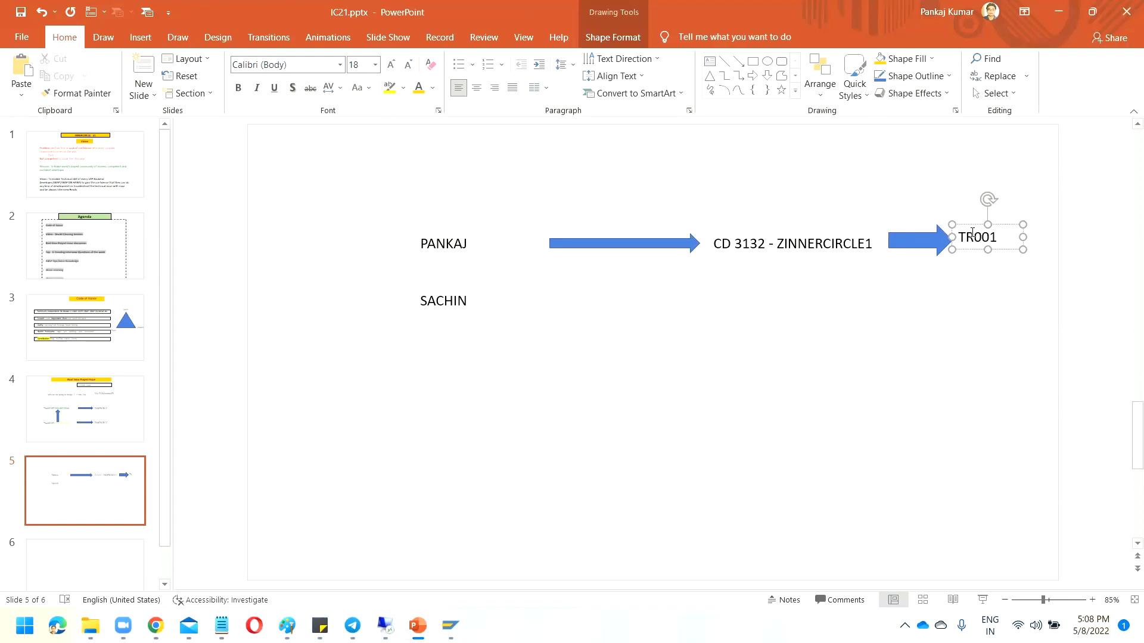
{"action": "left_click_drag", "start_coordinate": [1014, 243], "coordinate": [1010, 252]}
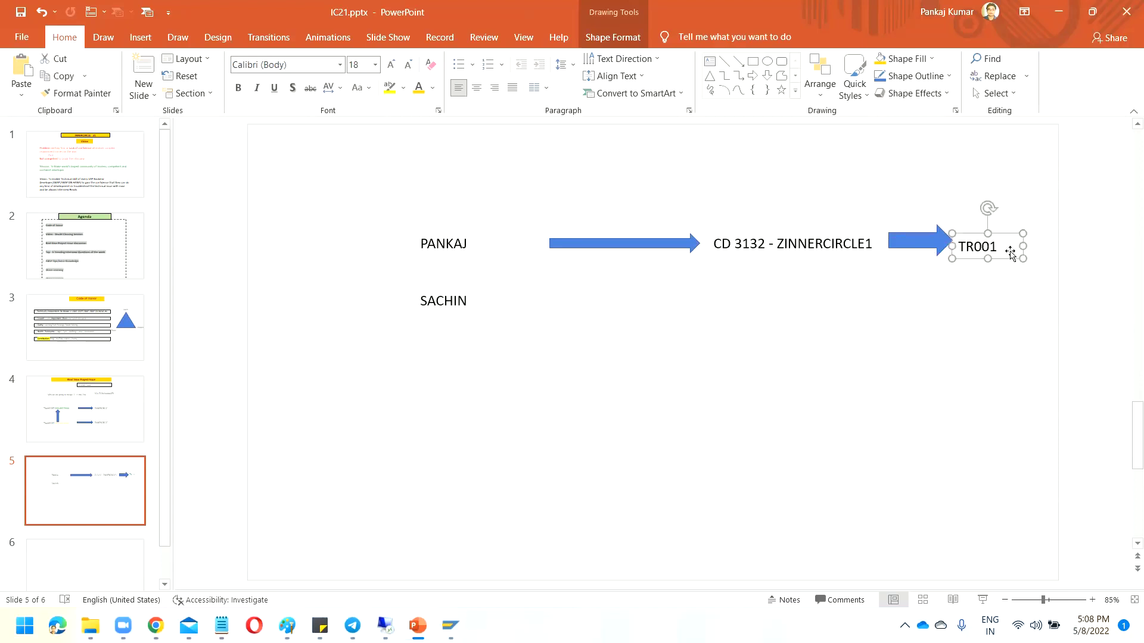
{"action": "left_click", "coordinate": [470, 300]}
{"action": "left_click", "coordinate": [631, 246]}
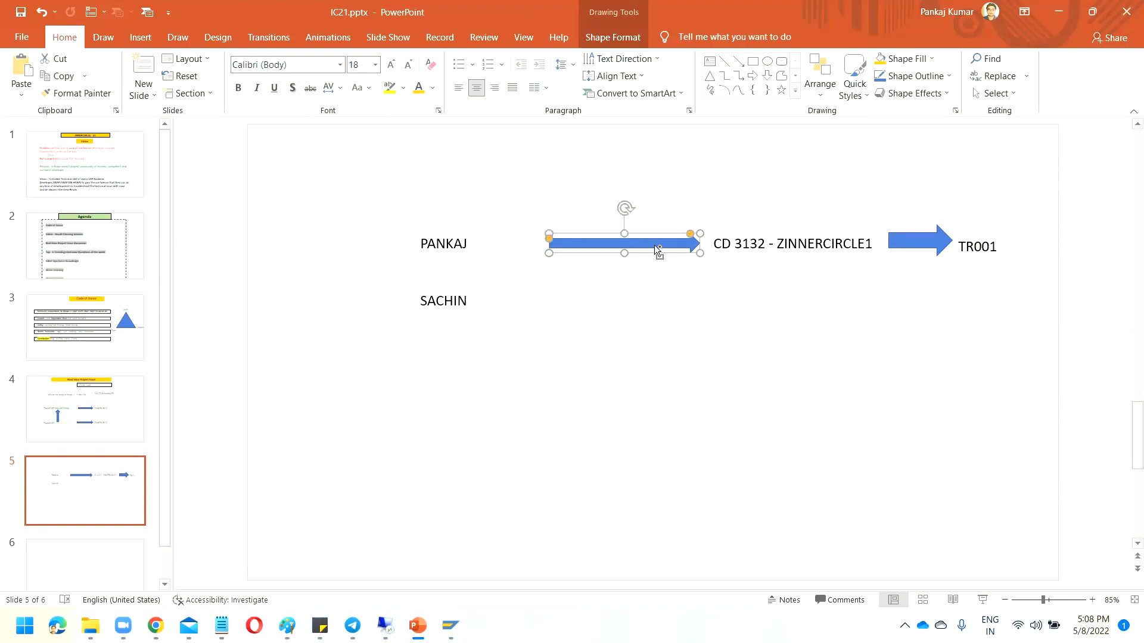
{"action": "left_click_drag", "start_coordinate": [657, 249], "coordinate": [667, 307]}
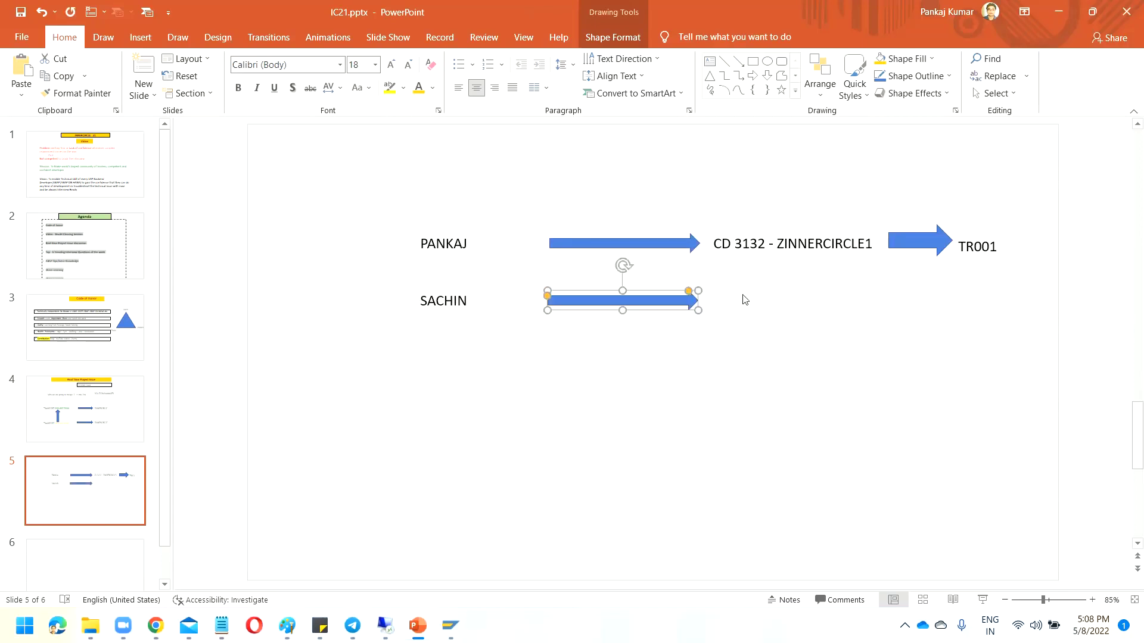
{"action": "left_click", "coordinate": [768, 351]}
{"action": "key", "text": "ctrl+z"}
{"action": "left_click", "coordinate": [750, 243]}
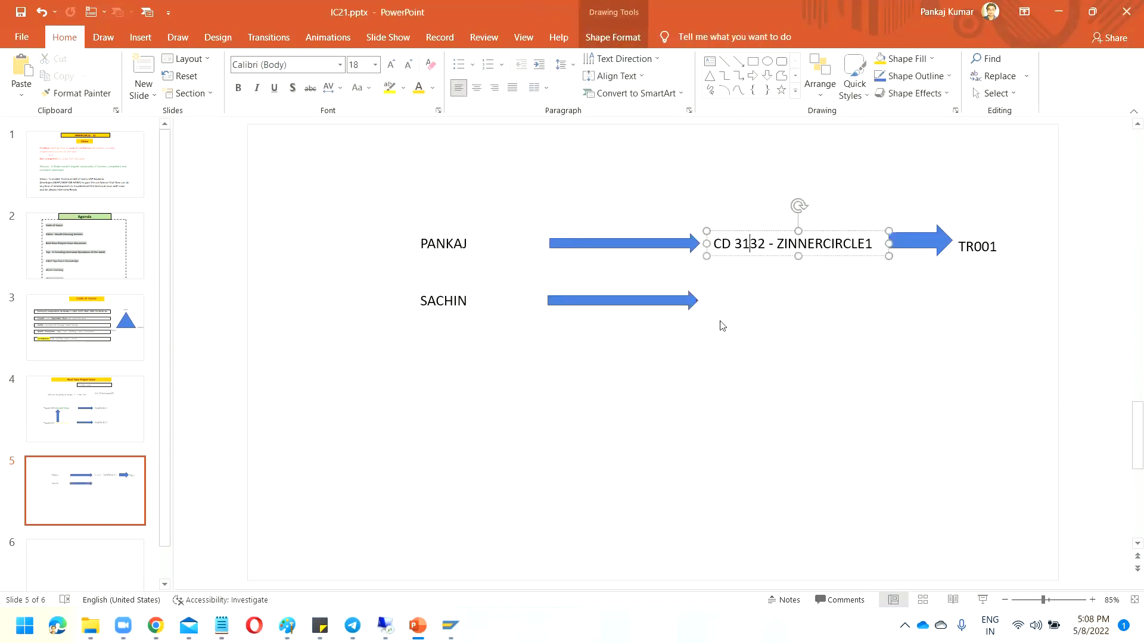
{"action": "left_click", "coordinate": [719, 325]}
{"action": "left_click", "coordinate": [874, 245]}
{"action": "left_click_drag", "start_coordinate": [881, 245], "coordinate": [881, 302]}
{"action": "left_click", "coordinate": [751, 301]}
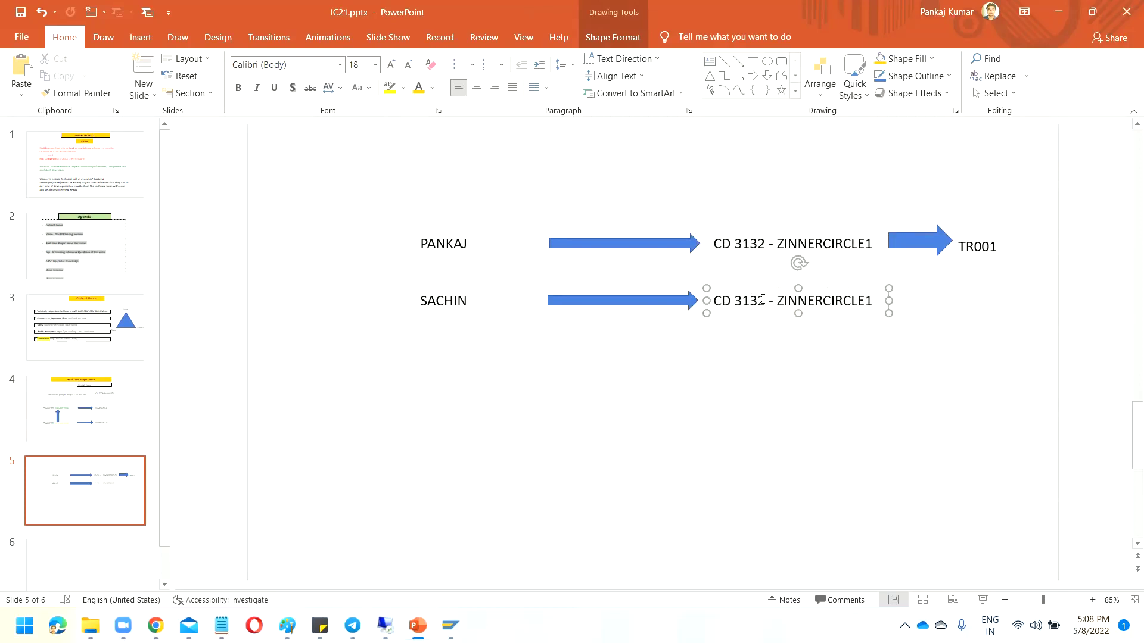
{"action": "left_click", "coordinate": [872, 300]}
{"action": "key", "text": "BackSpace"}
{"action": "type", "text": "2"}
{"action": "left_click", "coordinate": [943, 240]}
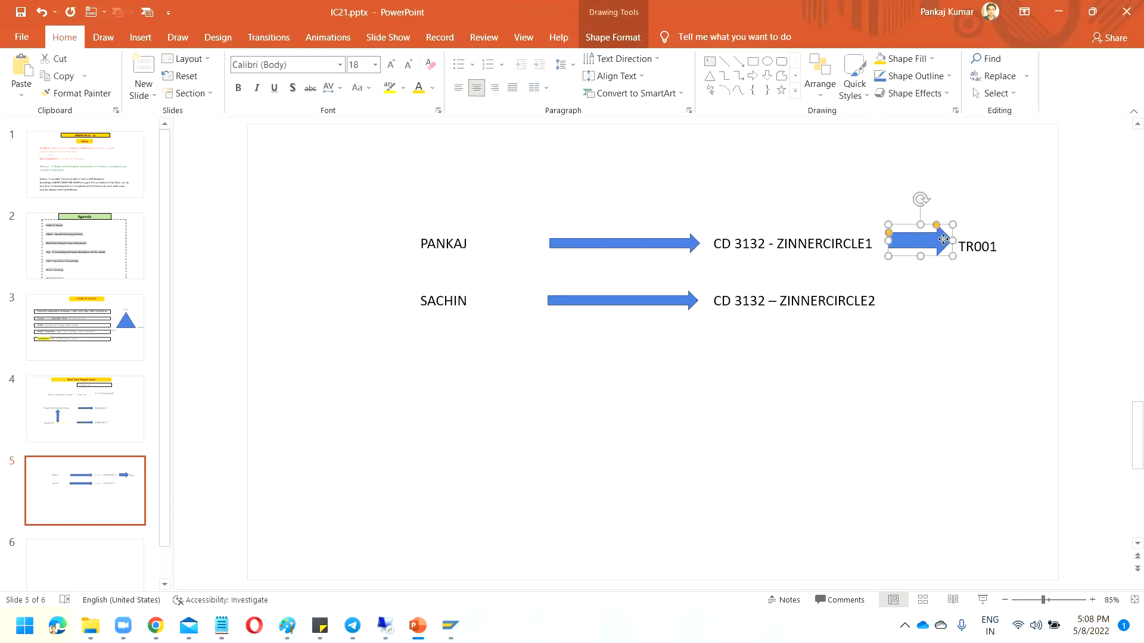
{"action": "left_click", "coordinate": [943, 240], "text": "ctrl"}
{"action": "left_click_drag", "start_coordinate": [943, 239], "coordinate": [942, 312]}
{"action": "left_click", "coordinate": [1004, 298]}
{"action": "left_click", "coordinate": [991, 248]}
{"action": "left_click_drag", "start_coordinate": [990, 247], "coordinate": [999, 305]}
{"action": "double_click", "coordinate": [993, 300]}
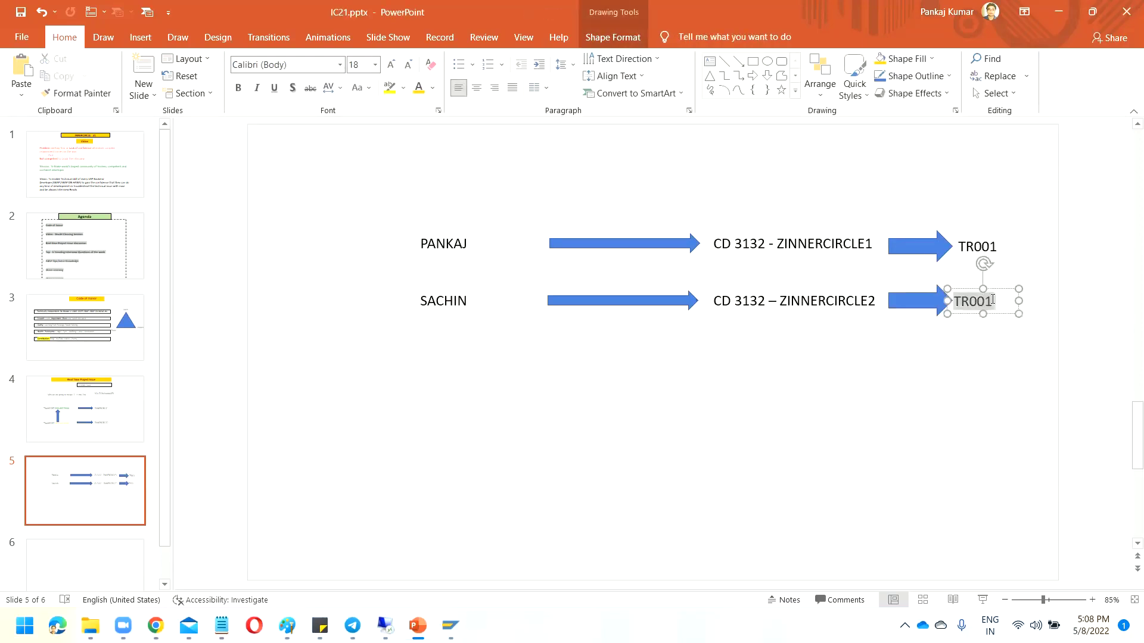
{"action": "left_click", "coordinate": [992, 299]}
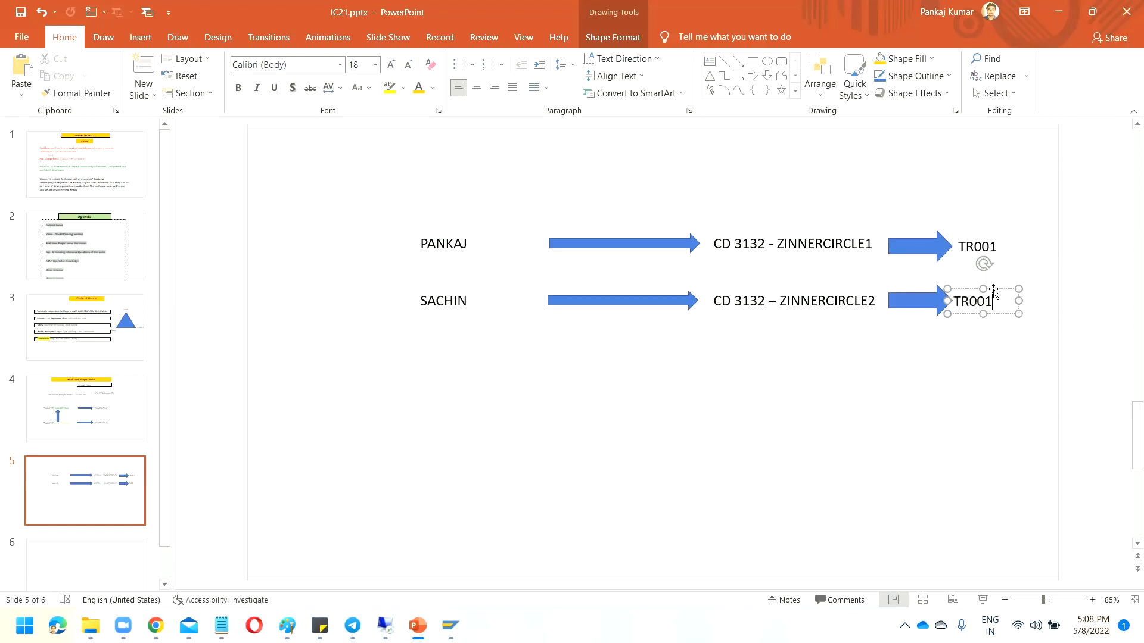
{"action": "key", "text": "BackSpace"}
{"action": "left_click_drag", "start_coordinate": [1001, 302], "coordinate": [1017, 299]}
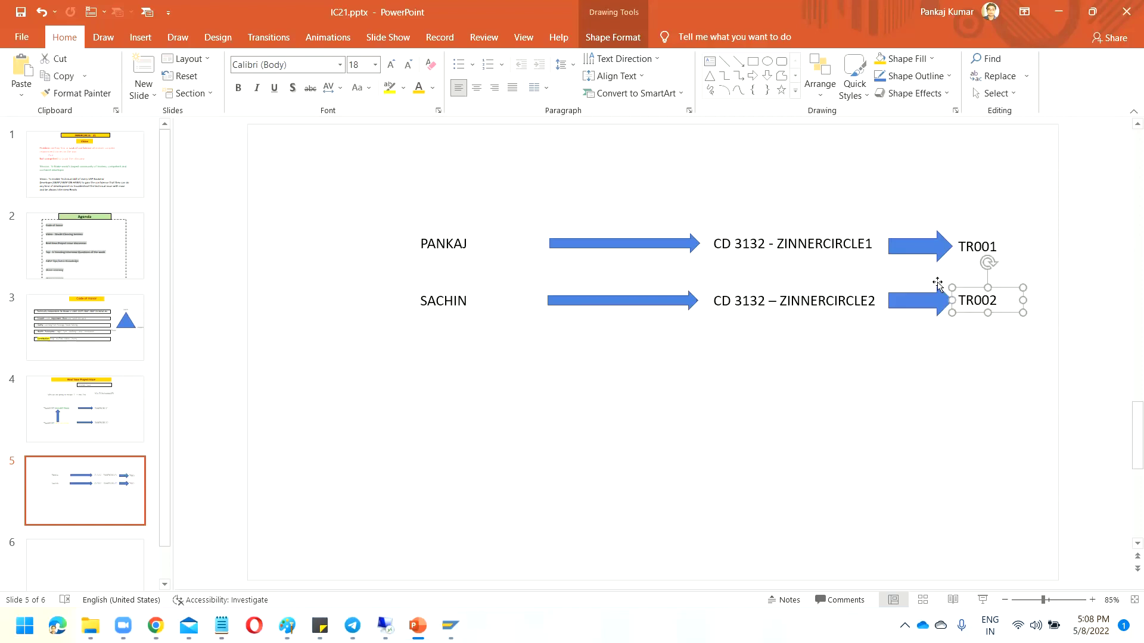
{"action": "left_click", "coordinate": [1021, 247]}
{"action": "left_click", "coordinate": [447, 301]}
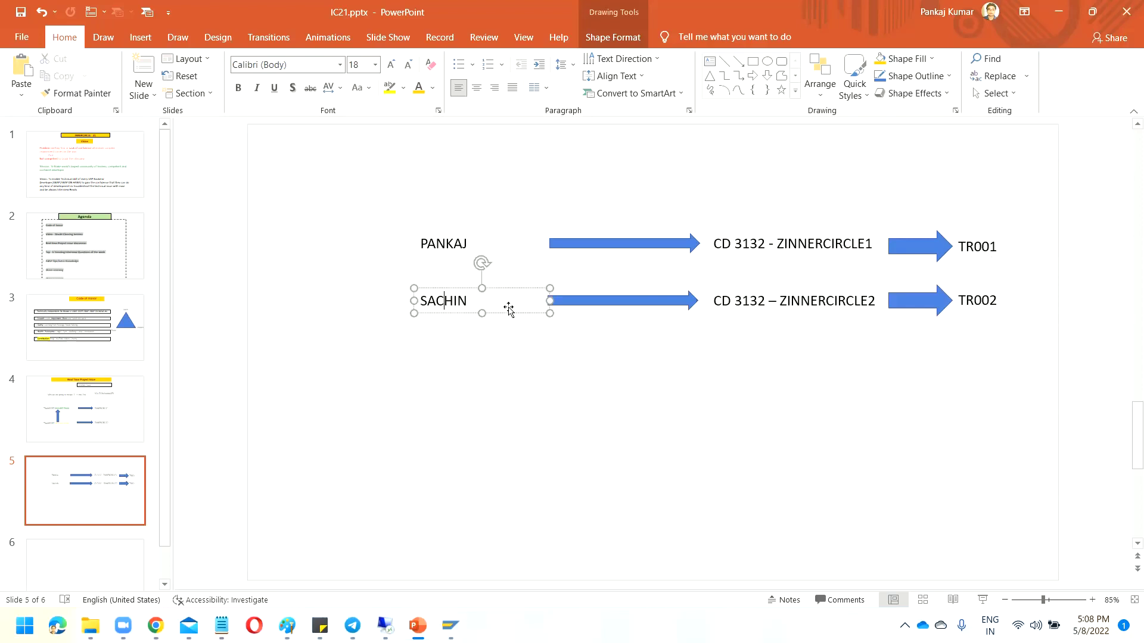
{"action": "left_click", "coordinate": [988, 246]}
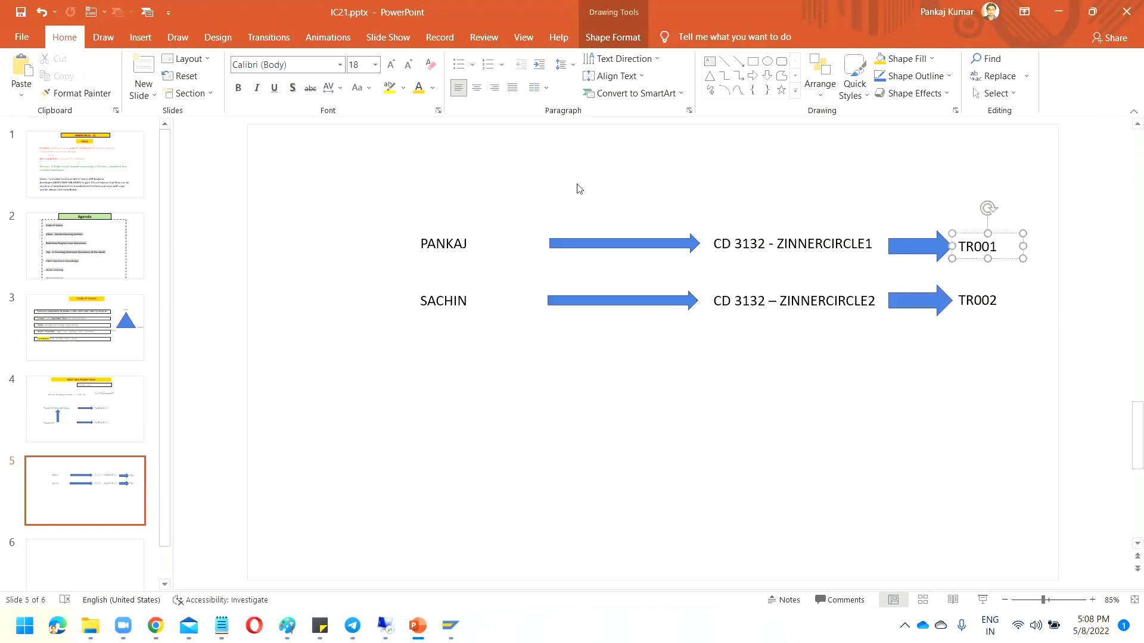
{"action": "left_click", "coordinate": [989, 302]}
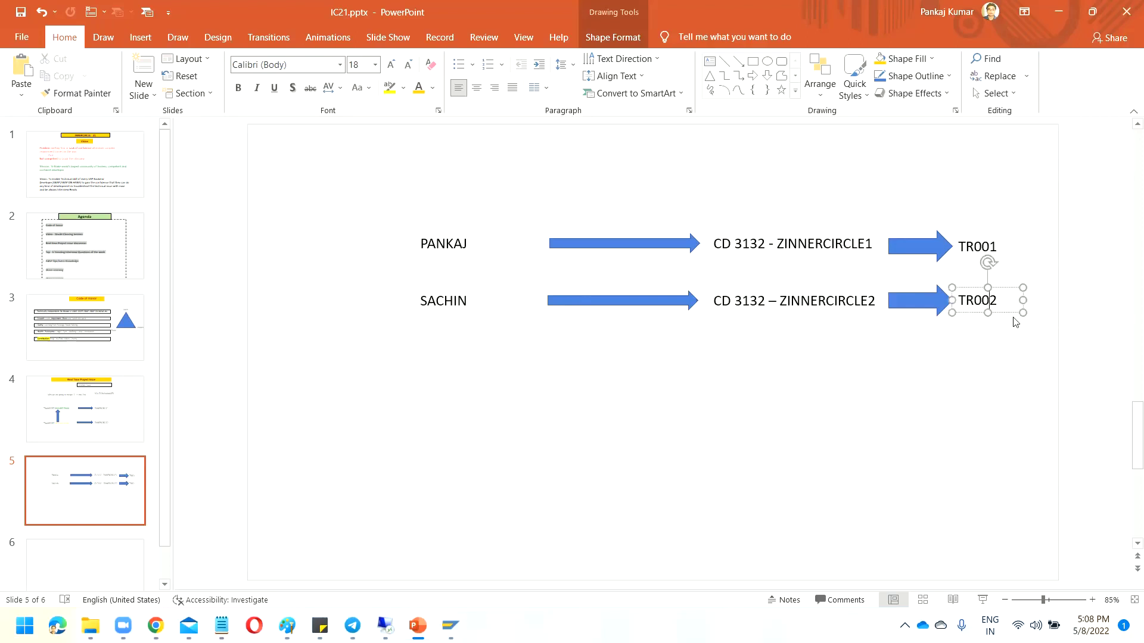
{"action": "left_click", "coordinate": [984, 247]}
{"action": "left_click", "coordinate": [1011, 249]}
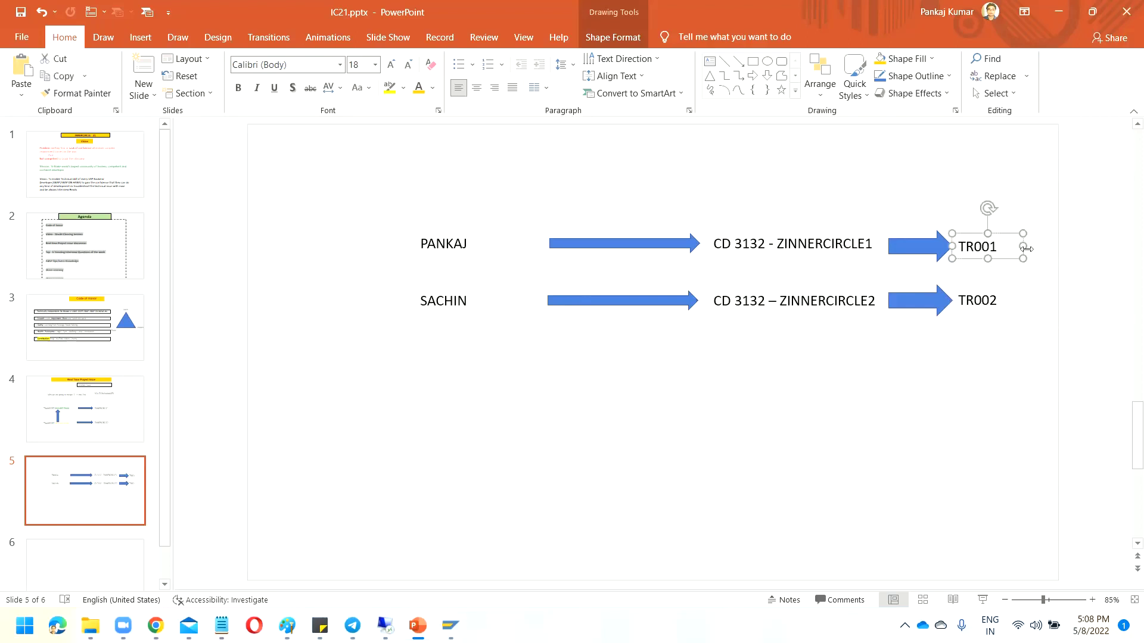
{"action": "key", "text": "Tab"}
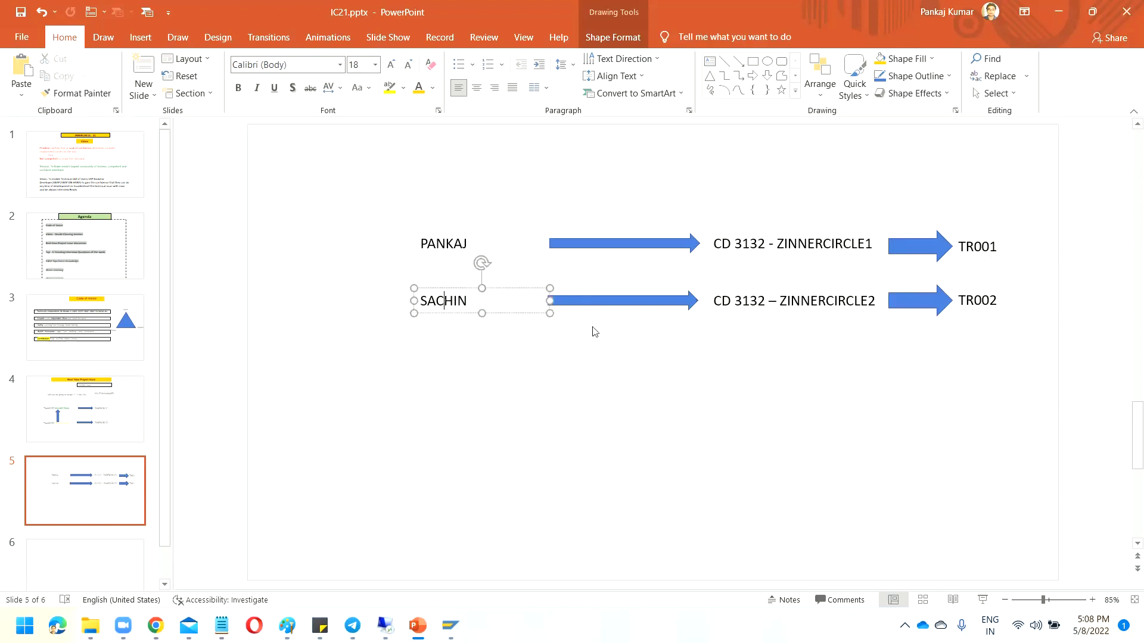
{"action": "left_click", "coordinate": [855, 301]}
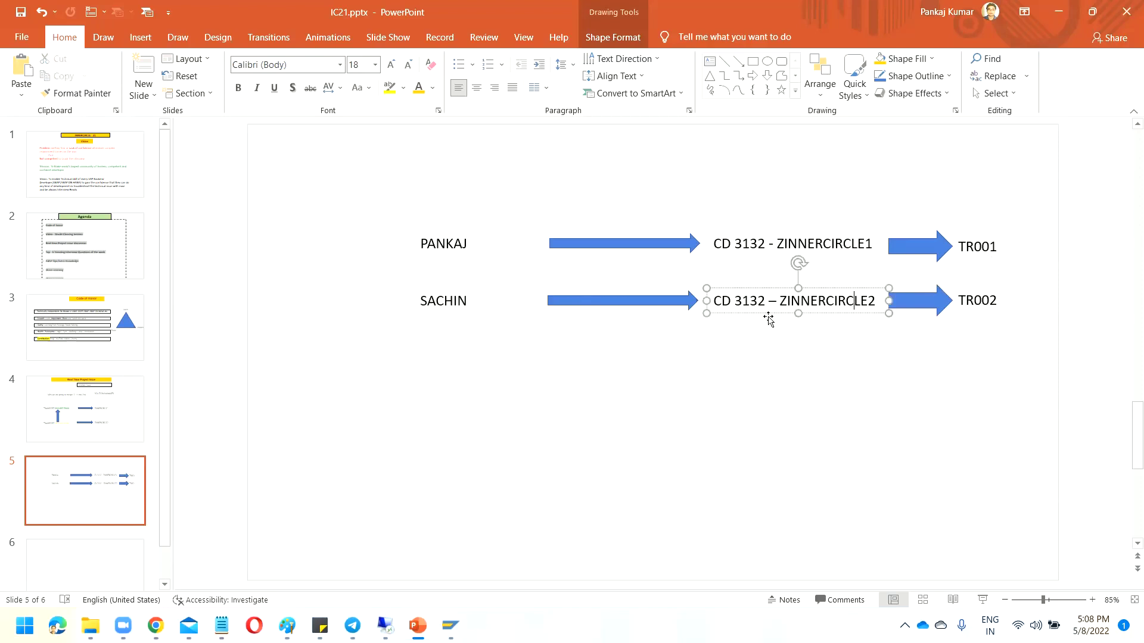
{"action": "left_click", "coordinate": [469, 244]}
{"action": "left_click", "coordinate": [808, 244]}
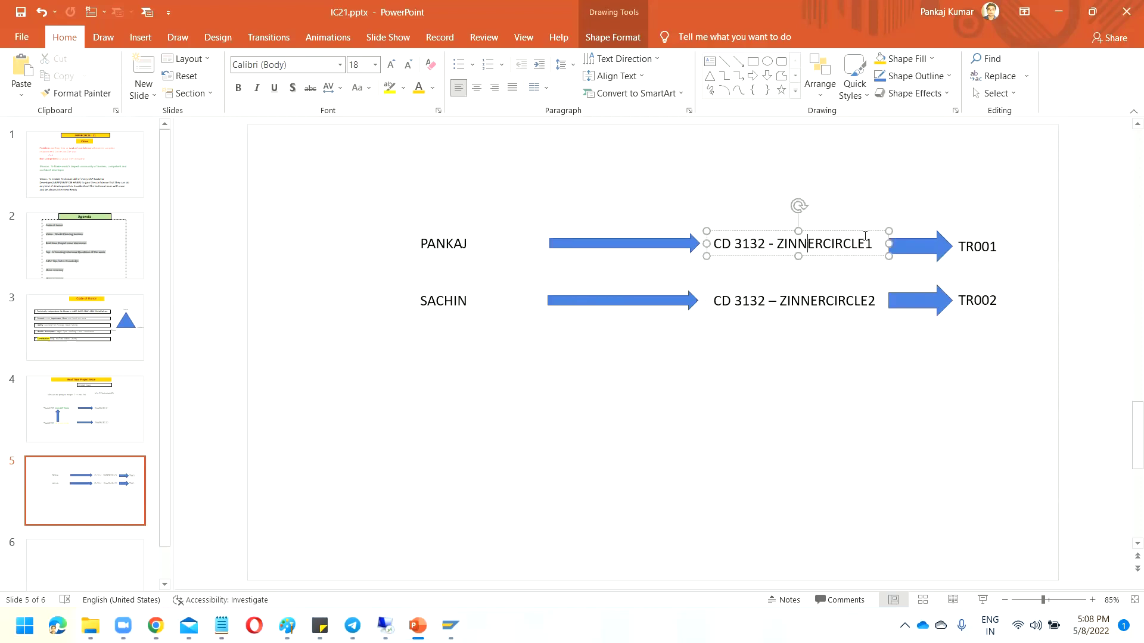
{"action": "left_click", "coordinate": [753, 309]}
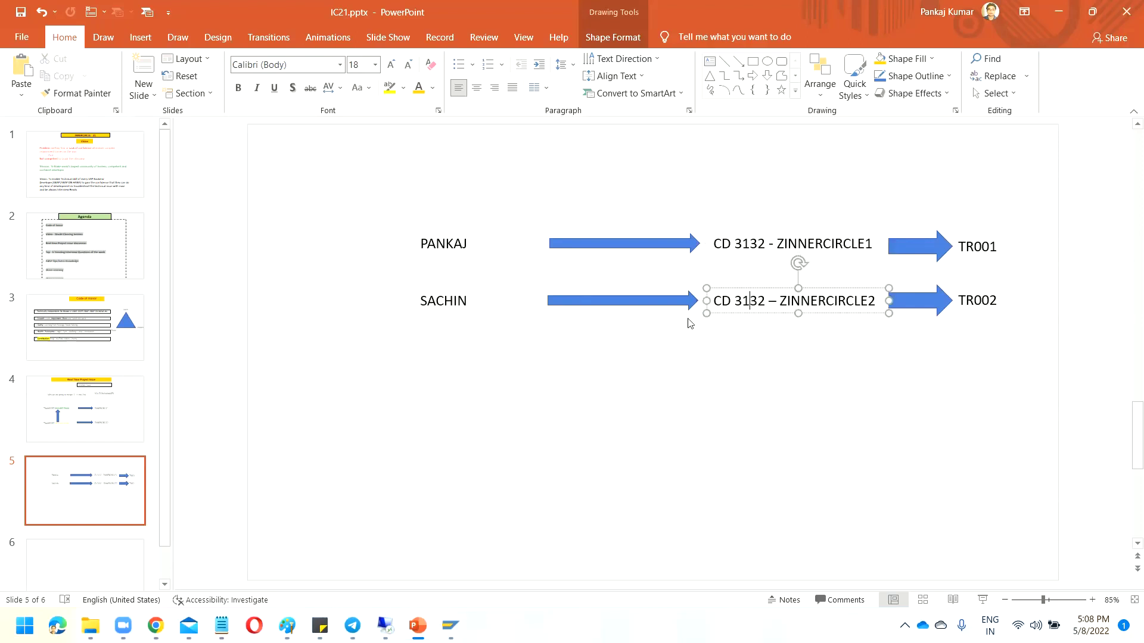
{"action": "left_click", "coordinate": [437, 302]}
{"action": "left_click", "coordinate": [801, 299]}
{"action": "left_click", "coordinate": [858, 244]}
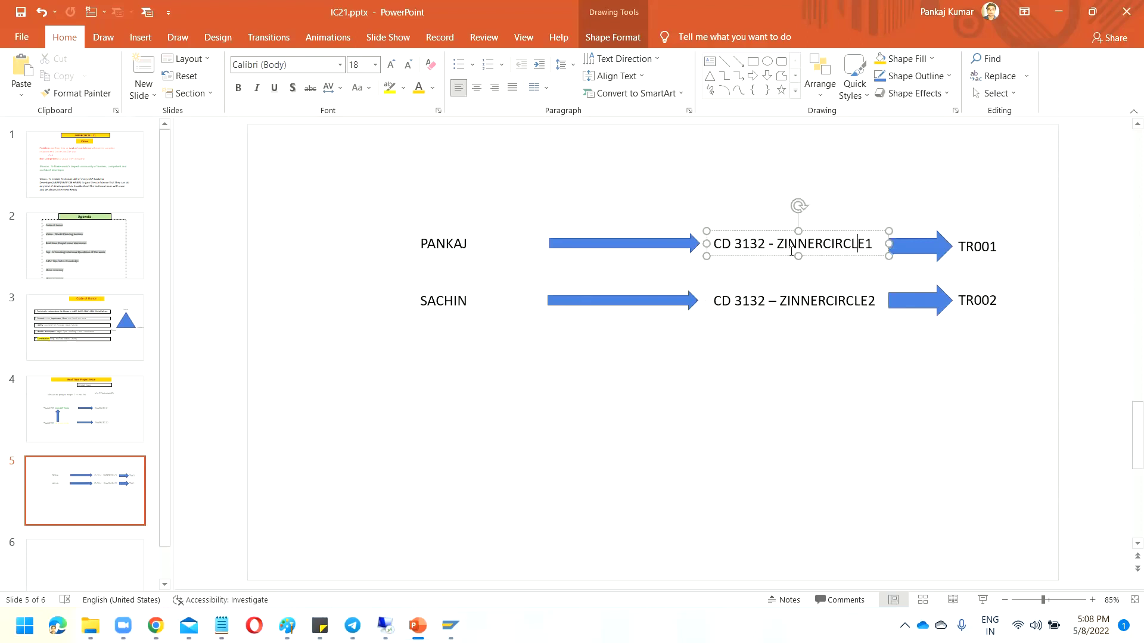
{"action": "left_click", "coordinate": [844, 304]}
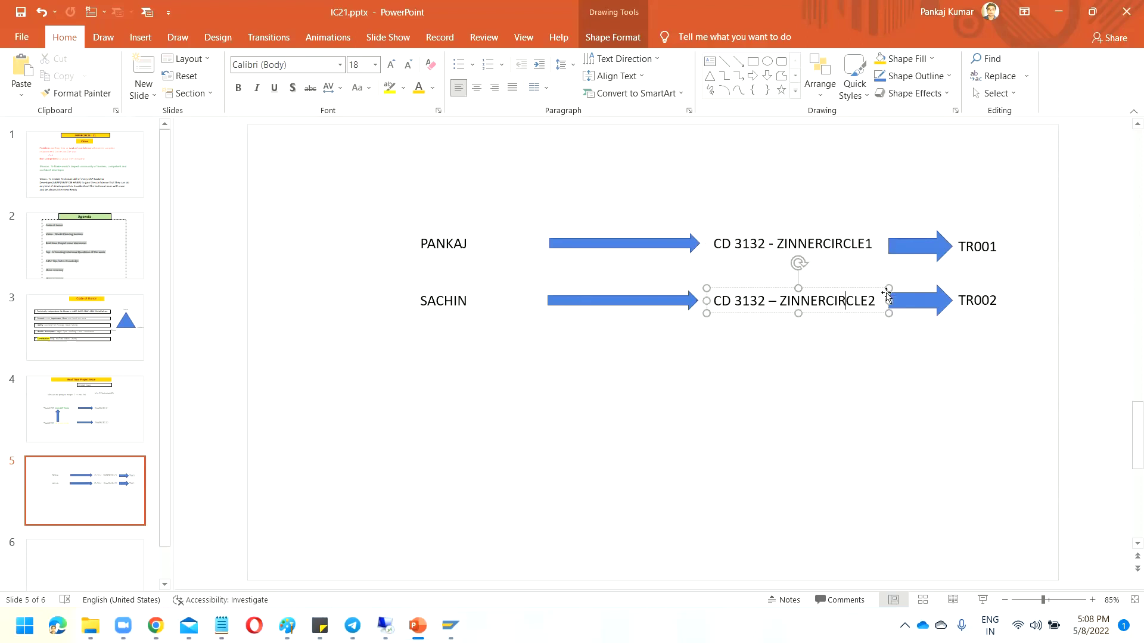
{"action": "left_click", "coordinate": [866, 244]}
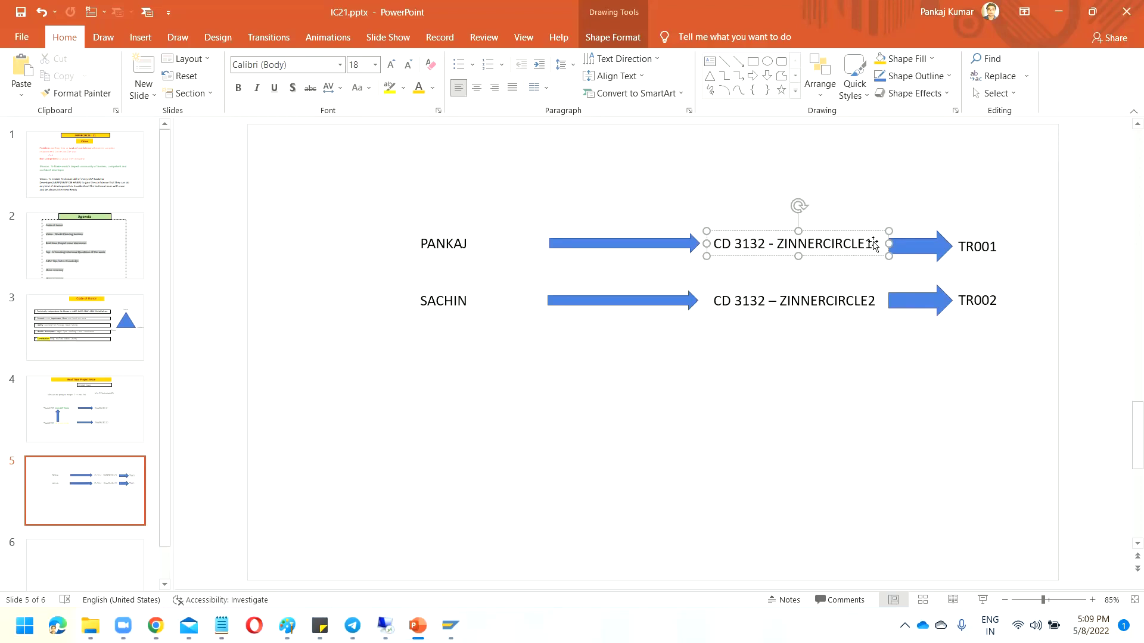
{"action": "left_click", "coordinate": [973, 245]}
{"action": "left_click", "coordinate": [435, 316]}
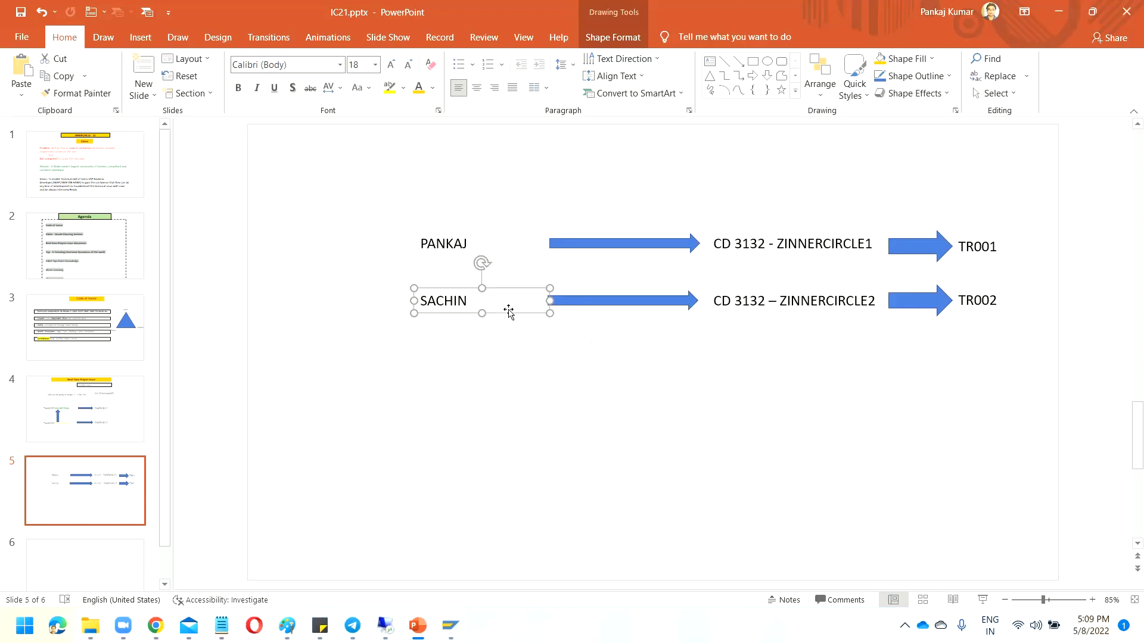
{"action": "left_click", "coordinate": [731, 249]}
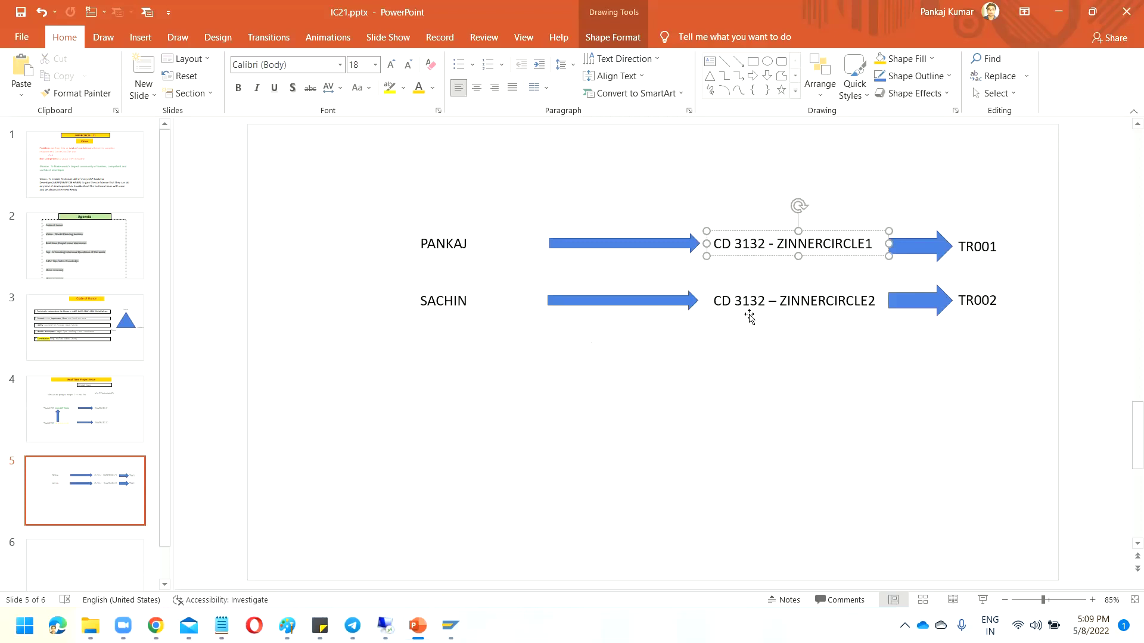
{"action": "left_click", "coordinate": [462, 249]}
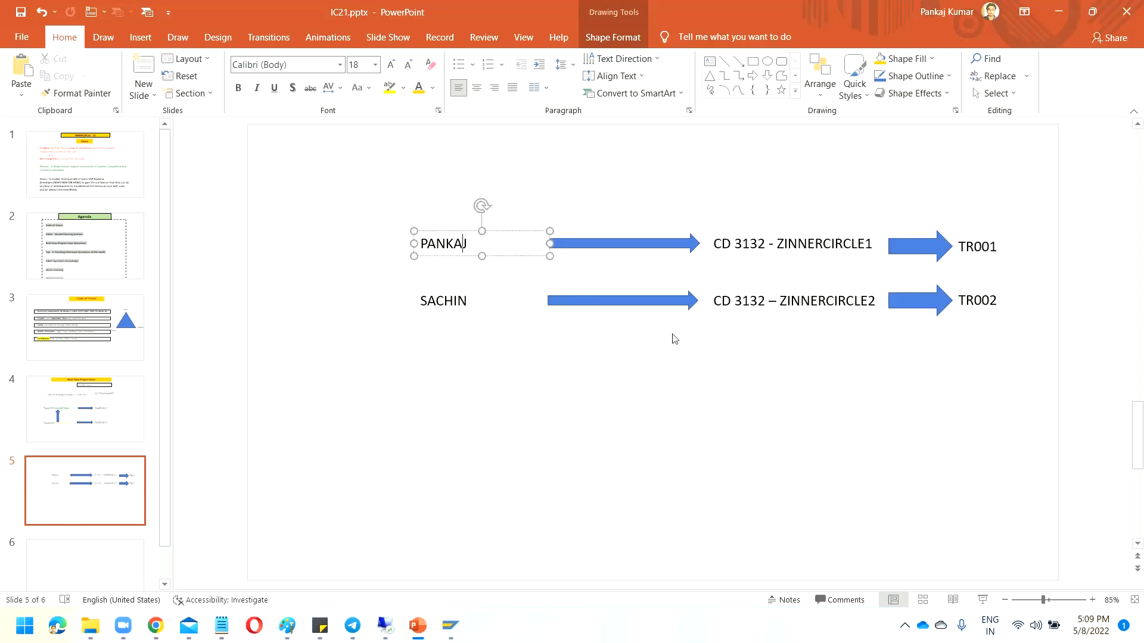
{"action": "left_click", "coordinate": [456, 311]}
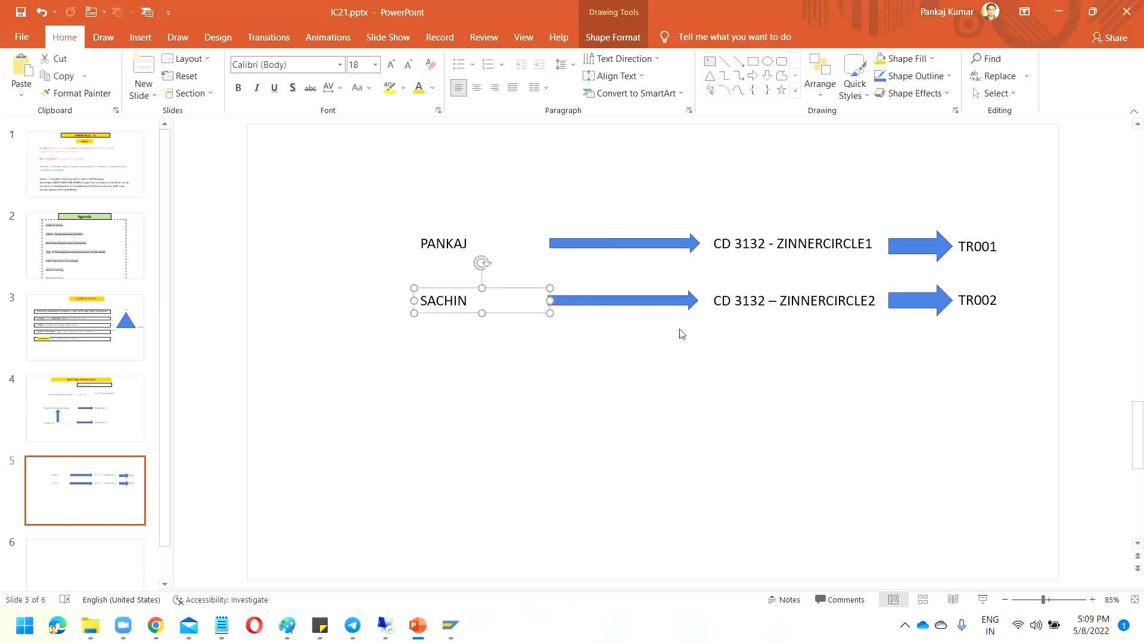
{"action": "left_click", "coordinate": [1013, 303]}
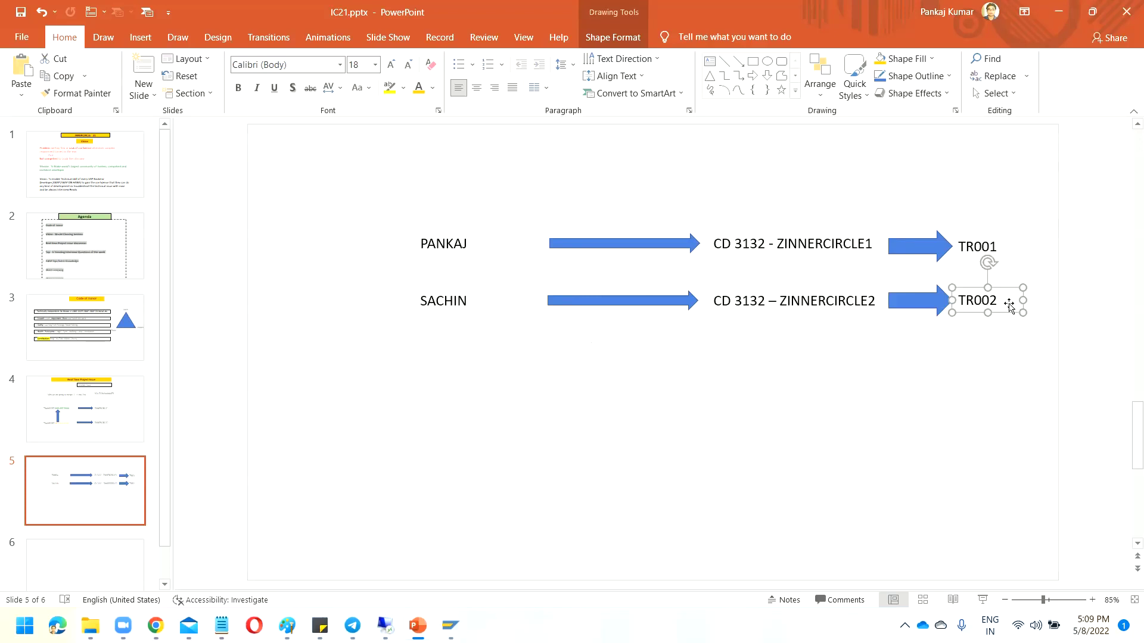
{"action": "left_click", "coordinate": [809, 305]}
{"action": "key", "text": "Escape"}
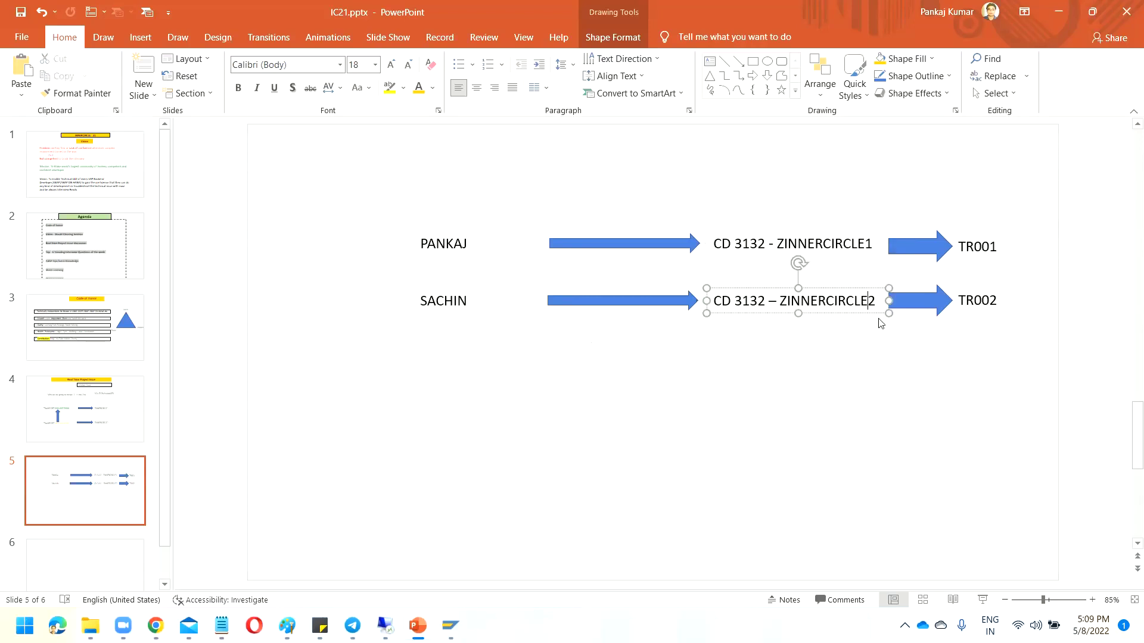
{"action": "left_click", "coordinate": [837, 243]}
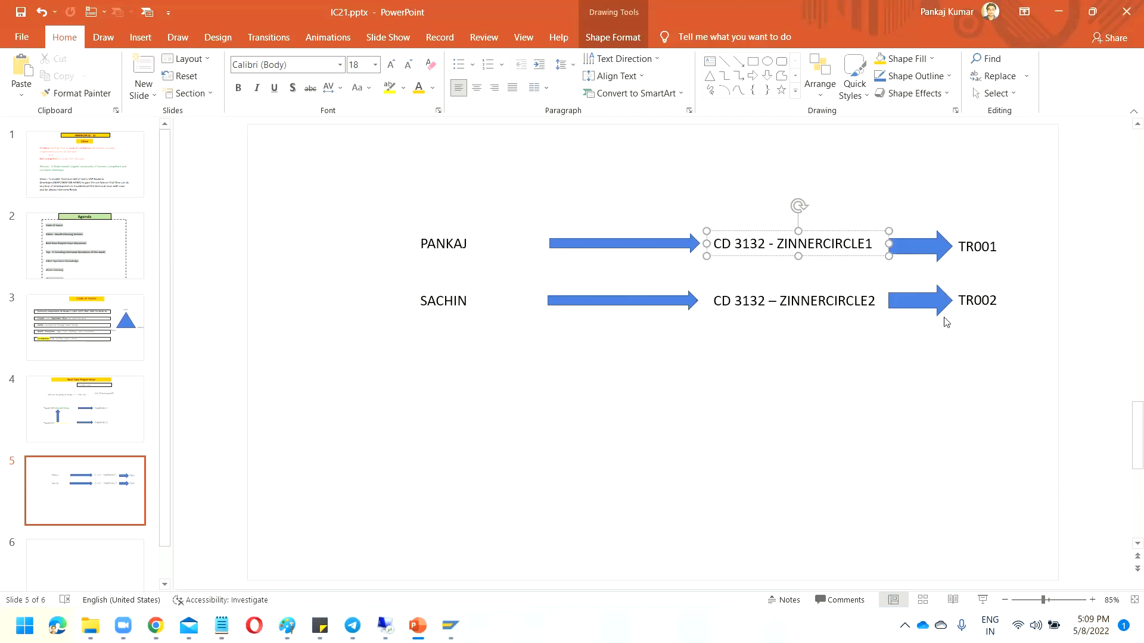
Point out PANKAJ and SACHIN mapped to ZINNERCIRCLE1/2 and TR001/TR002 on slide 5.
{"action": "left_click", "coordinate": [810, 301]}
{"action": "left_click", "coordinate": [443, 301]}
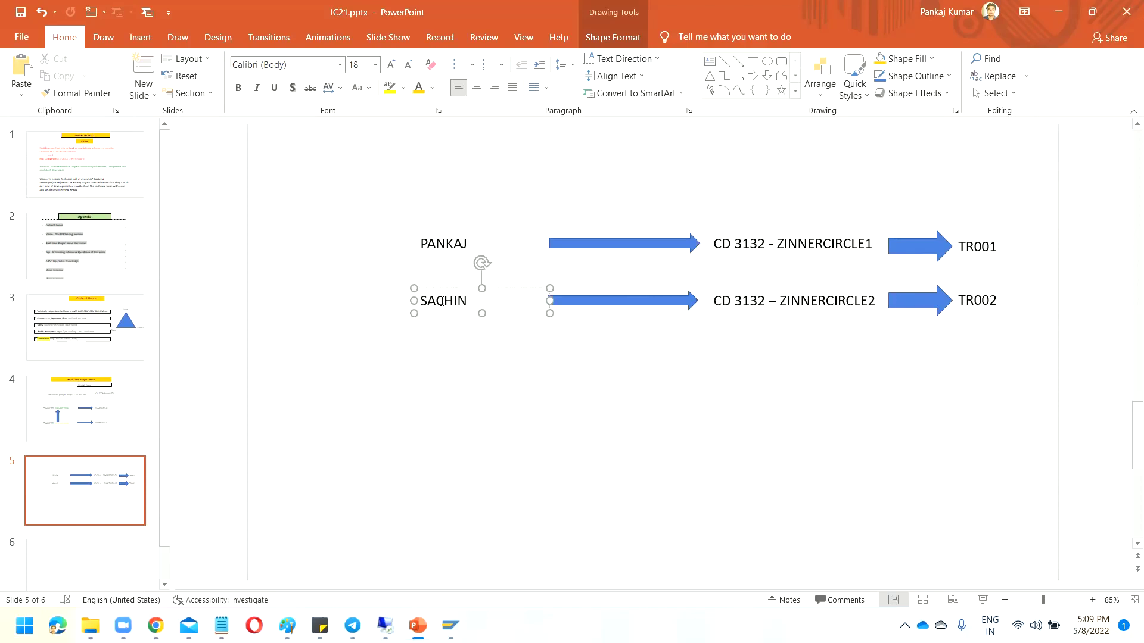
{"action": "left_click", "coordinate": [871, 302]}
{"action": "left_click", "coordinate": [965, 302]}
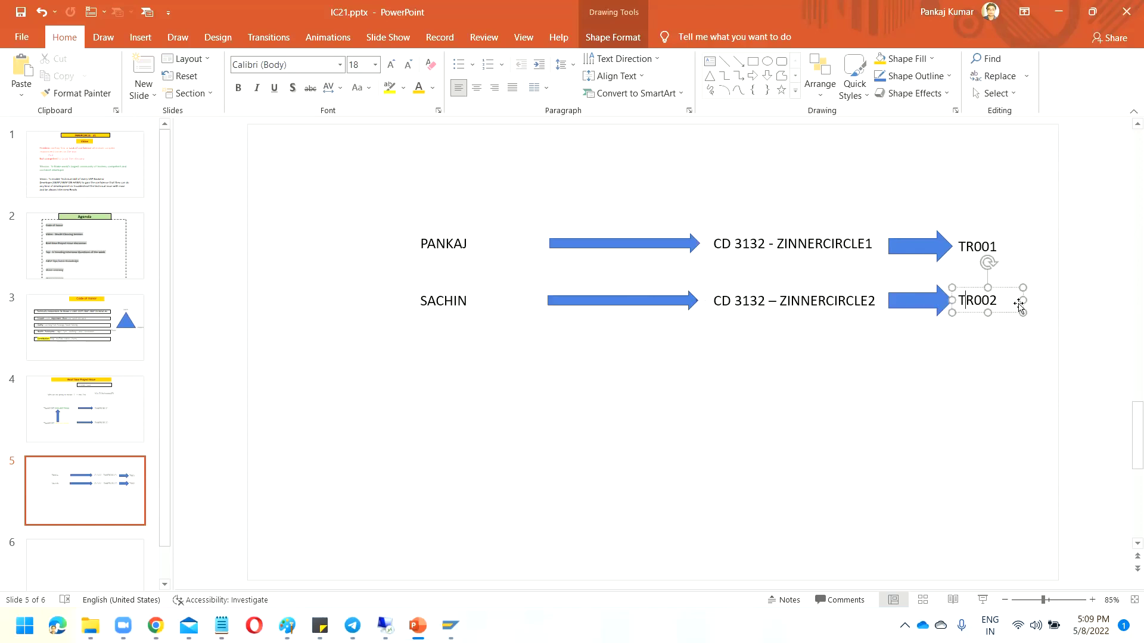
{"action": "left_click", "coordinate": [767, 289]}
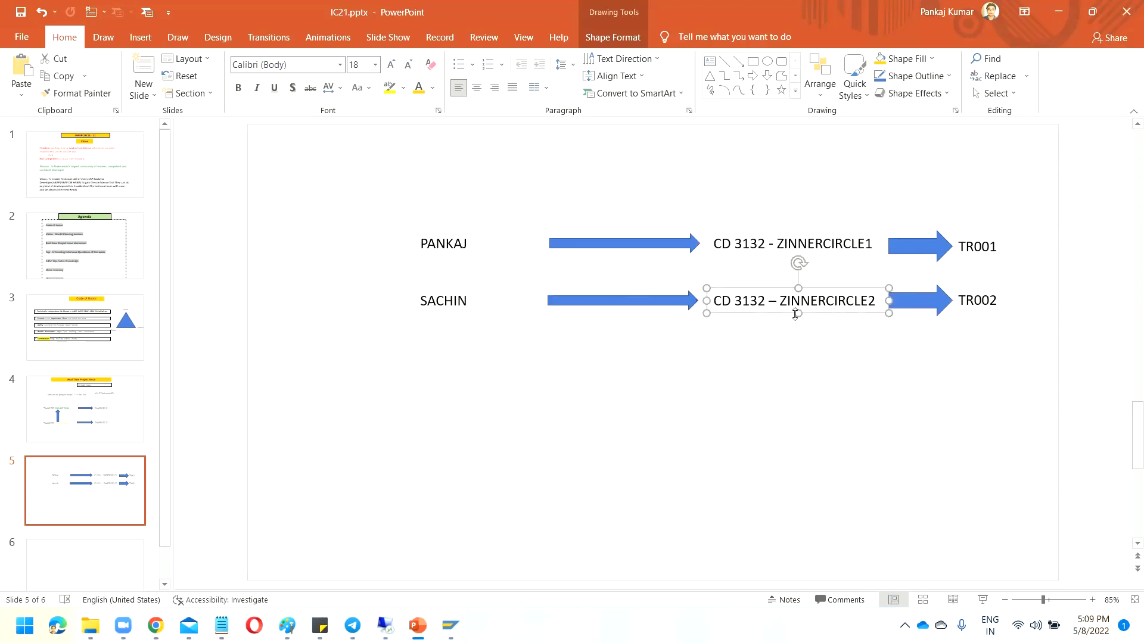
{"action": "left_click", "coordinate": [834, 302]}
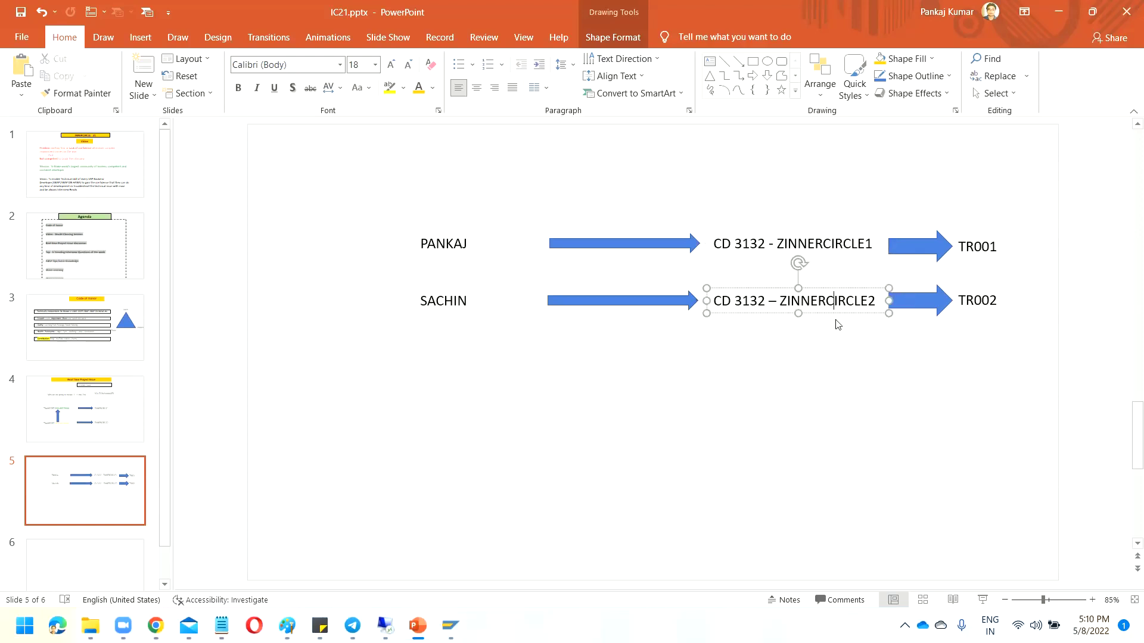
{"action": "left_click", "coordinate": [454, 303]}
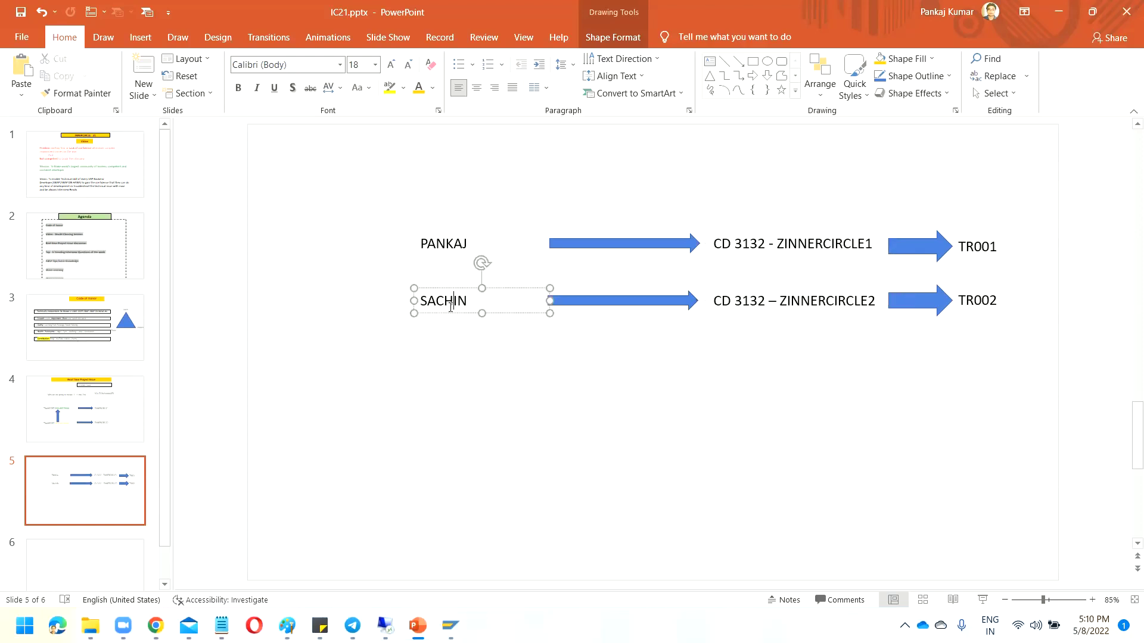
{"action": "left_click", "coordinate": [455, 243]}
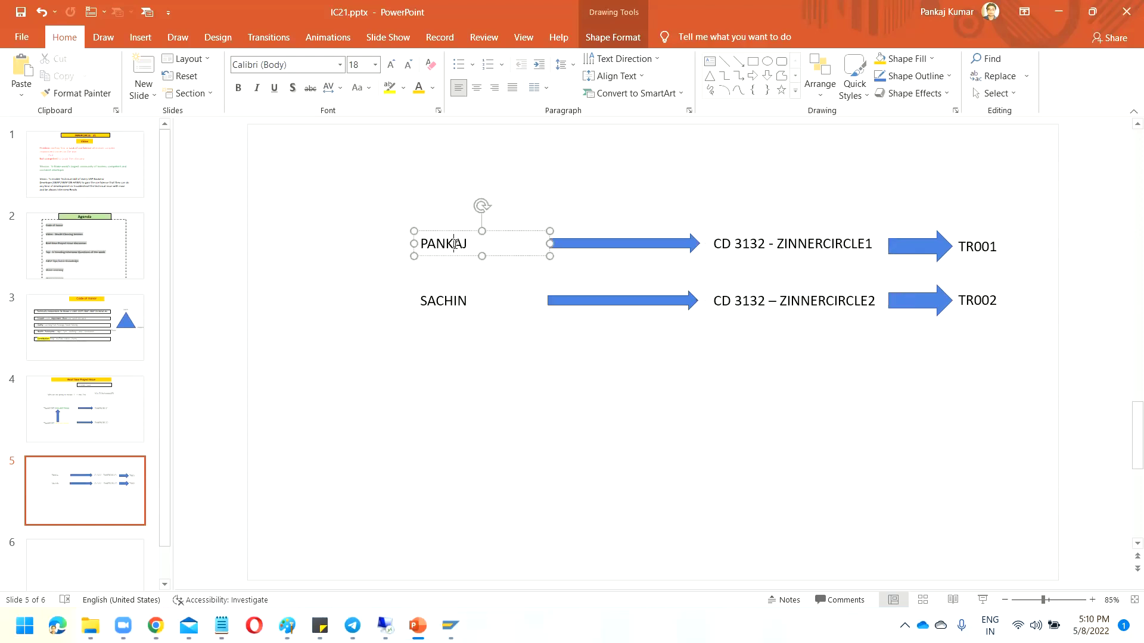
{"action": "left_click", "coordinate": [1017, 250]}
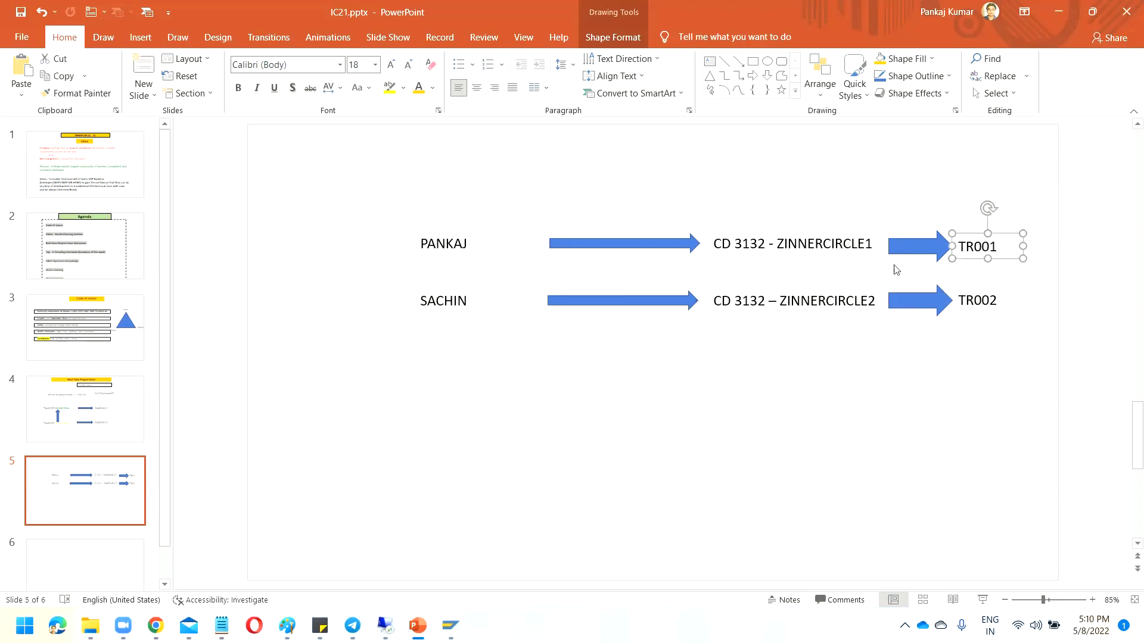
{"action": "left_click", "coordinate": [730, 245]}
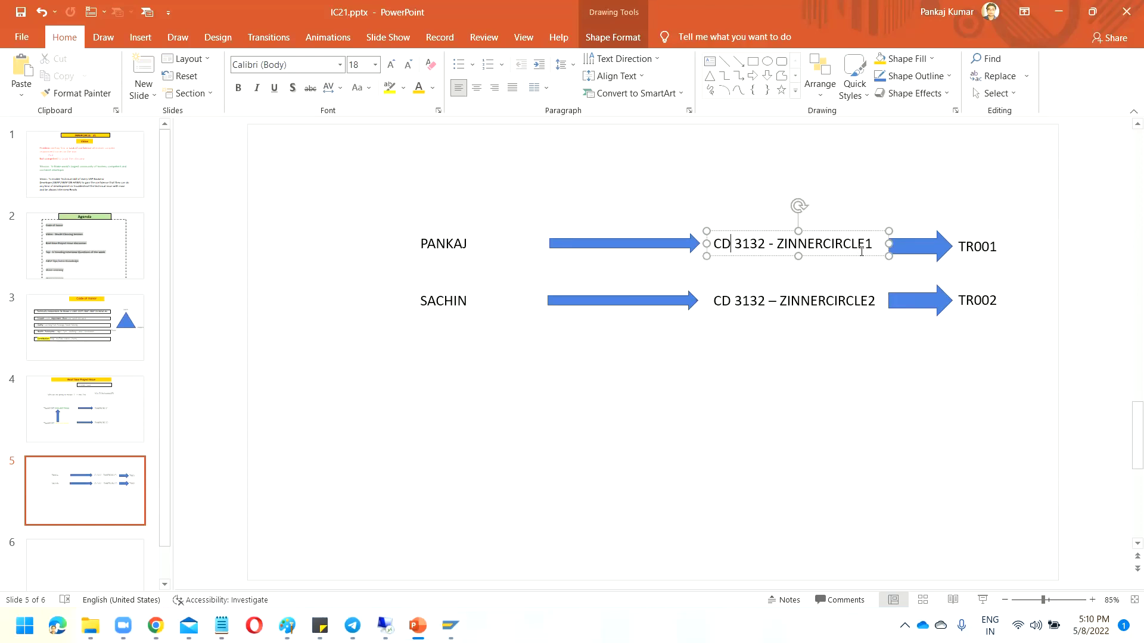
{"action": "left_click", "coordinate": [473, 243]}
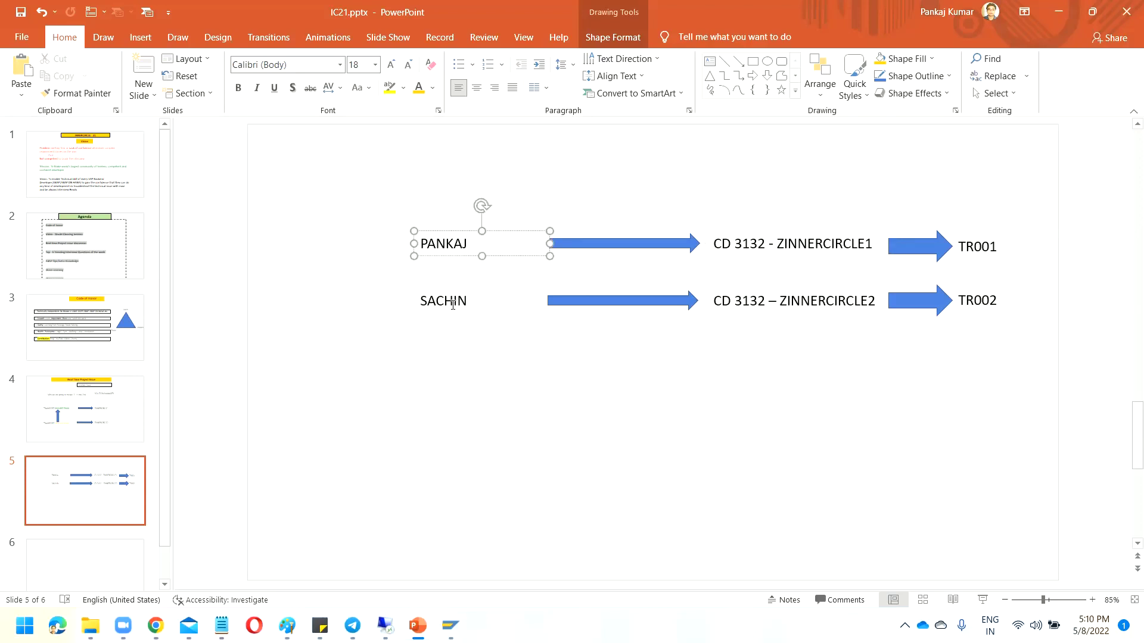
{"action": "left_click", "coordinate": [587, 304]}
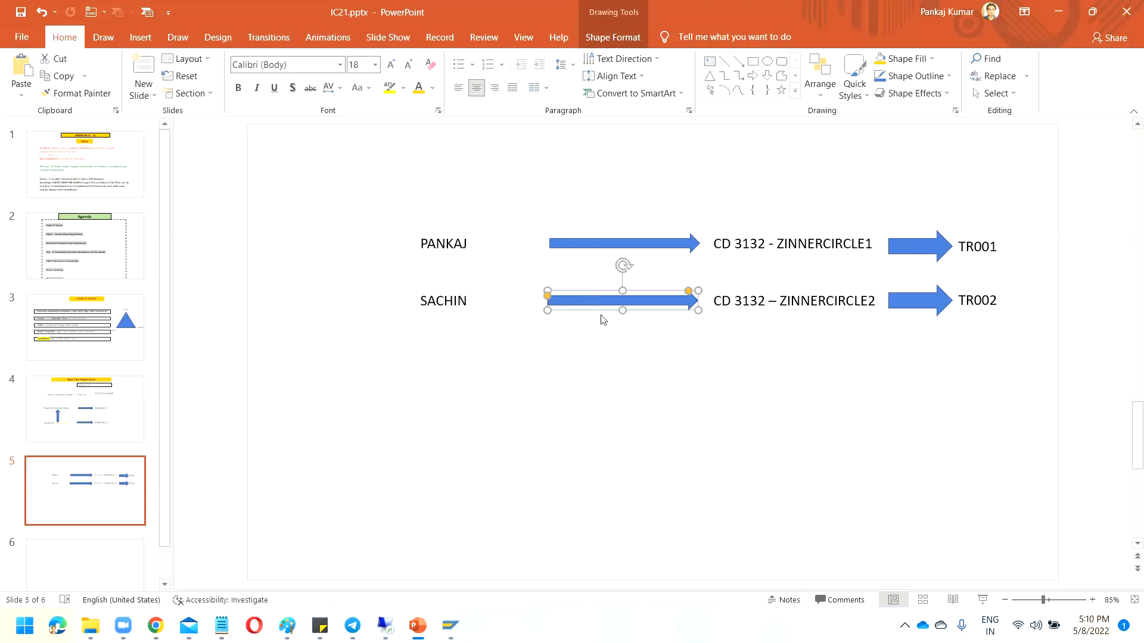
{"action": "left_click", "coordinate": [796, 309]}
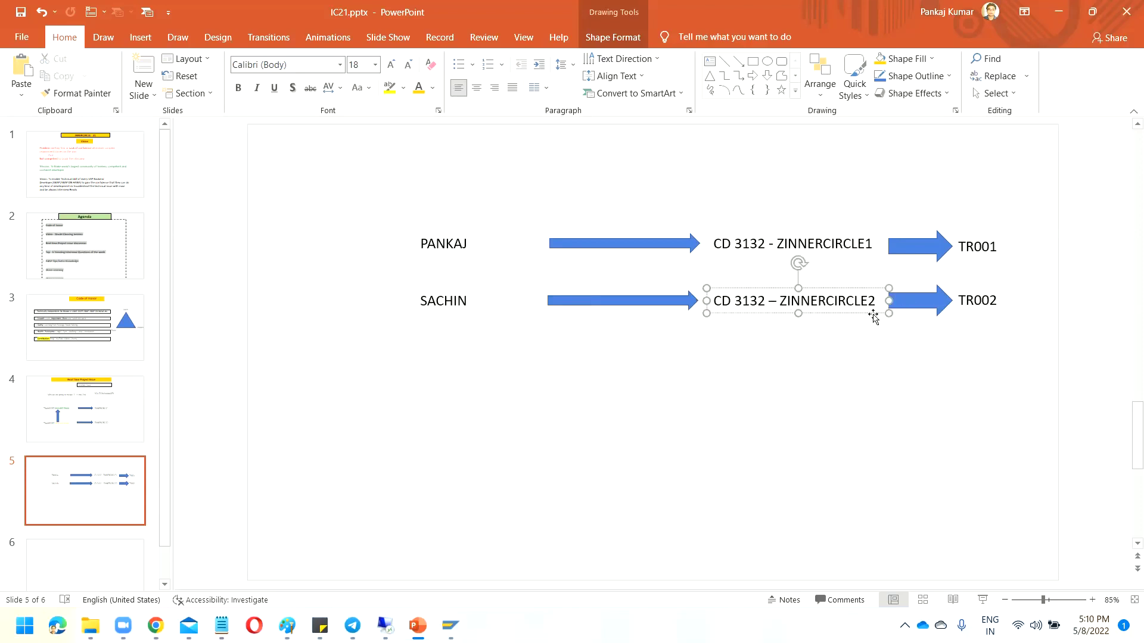
{"action": "left_click", "coordinate": [933, 302]}
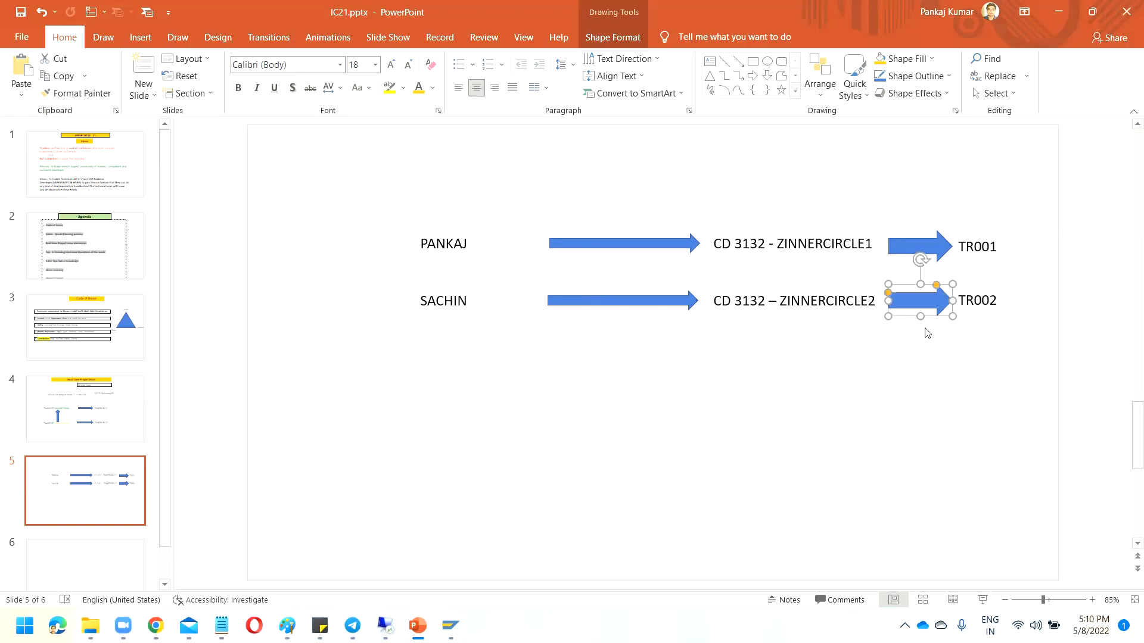
{"action": "left_click", "coordinate": [448, 243]}
Select the SACHIN, PANKAJ and ZINNERCIRCLE2 labels, undo a change, and return to slide 4.
{"action": "left_click", "coordinate": [457, 302]}
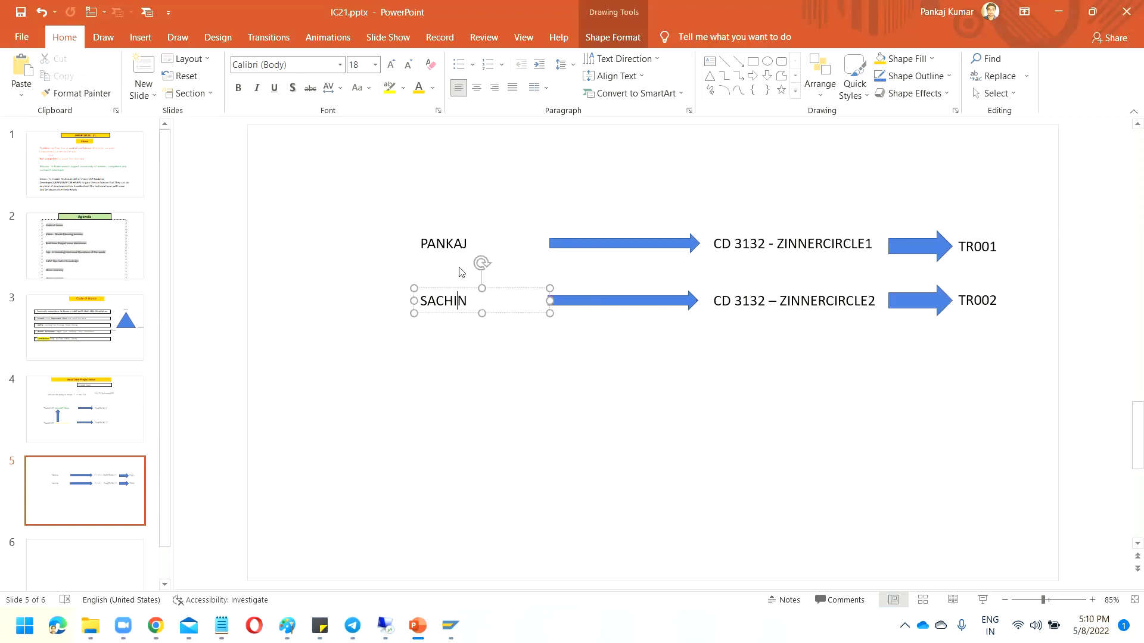
{"action": "left_click", "coordinate": [451, 302]}
{"action": "left_click", "coordinate": [455, 243]}
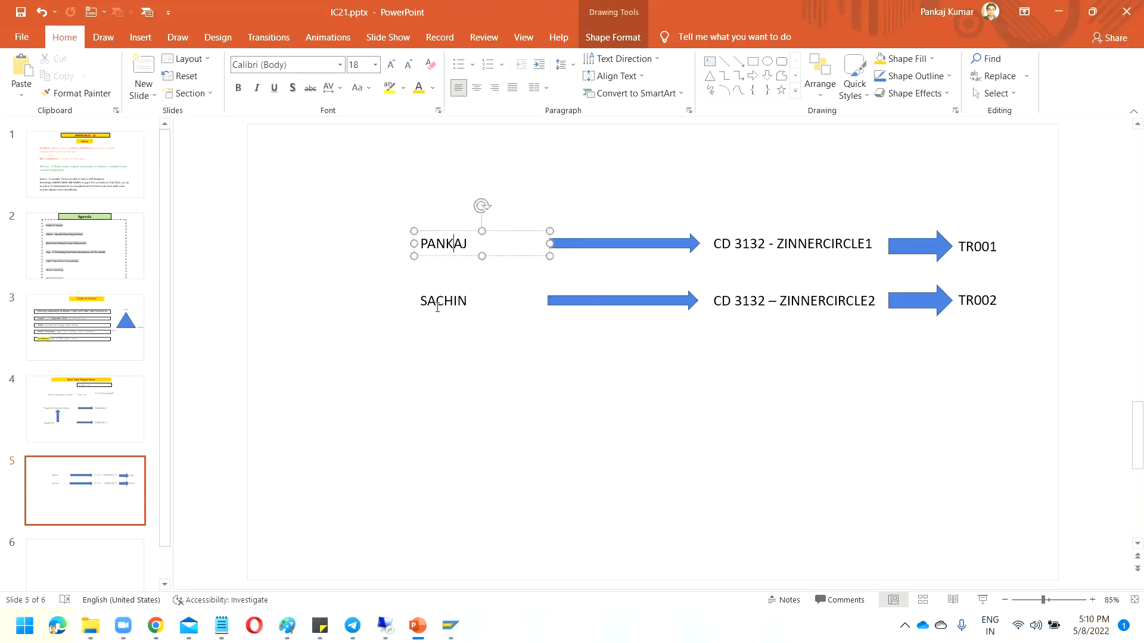
{"action": "left_click", "coordinate": [445, 304]}
{"action": "left_click", "coordinate": [474, 313]}
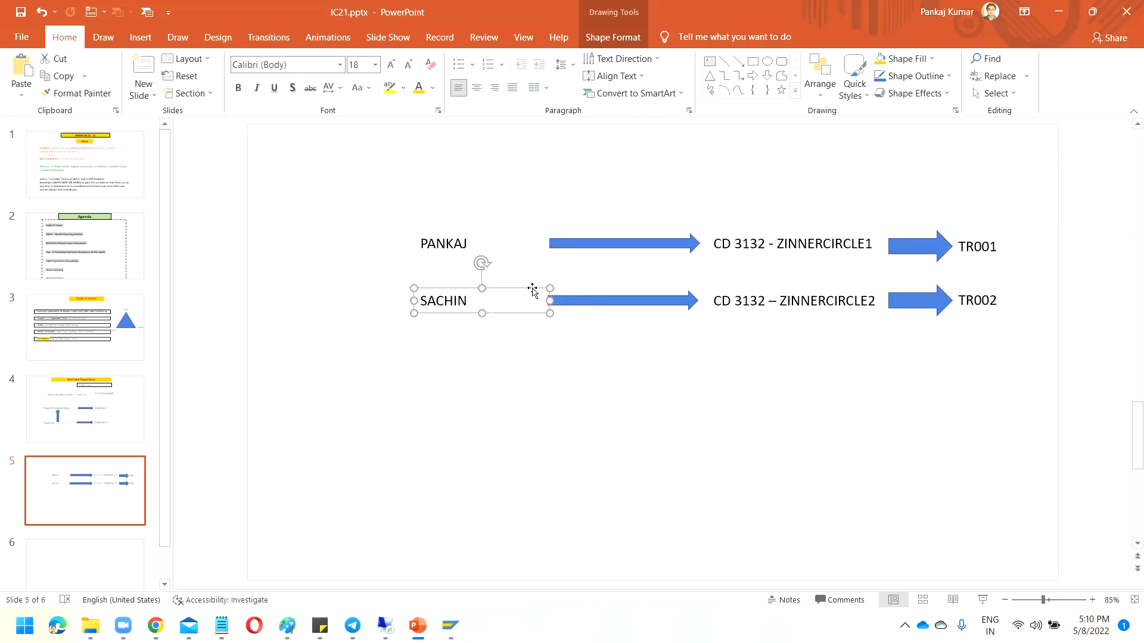
{"action": "left_click", "coordinate": [466, 244]}
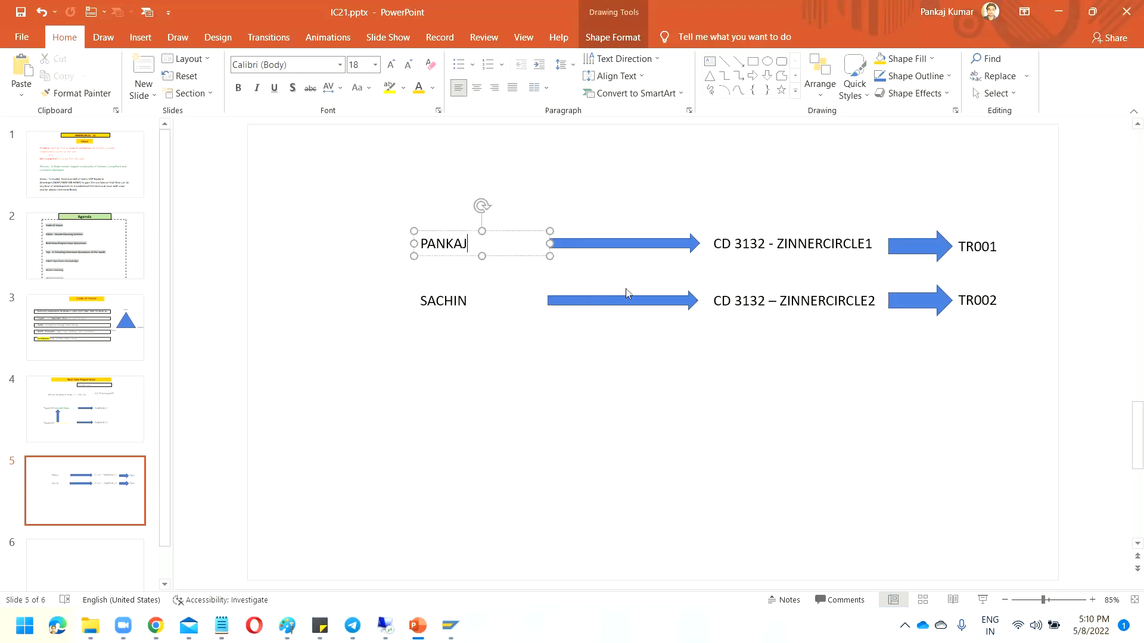
{"action": "left_click", "coordinate": [840, 302]}
{"action": "key", "text": "ctrl+z"}
{"action": "left_click", "coordinate": [437, 301]}
{"action": "left_click", "coordinate": [749, 301]}
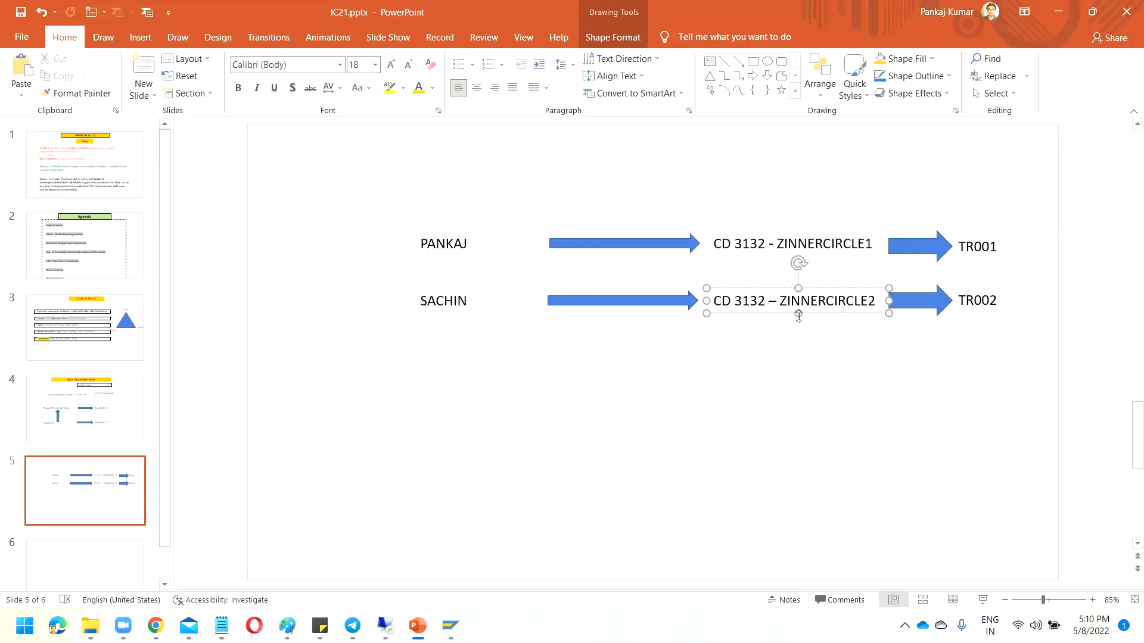
{"action": "left_click", "coordinate": [453, 302]}
{"action": "left_click", "coordinate": [457, 241]}
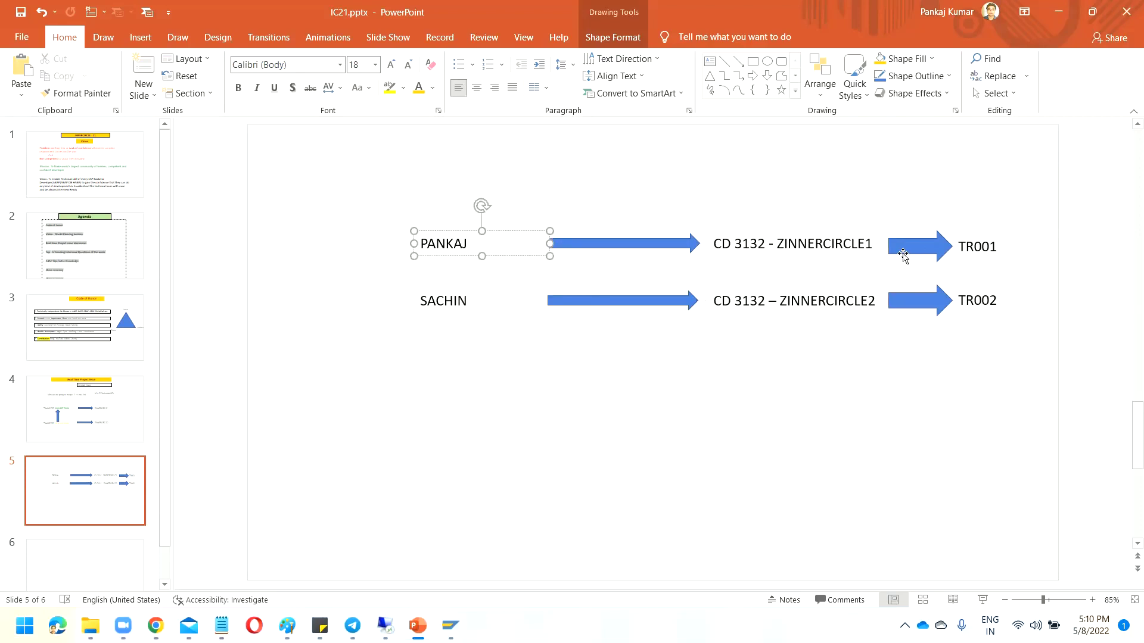
{"action": "left_click", "coordinate": [940, 255]}
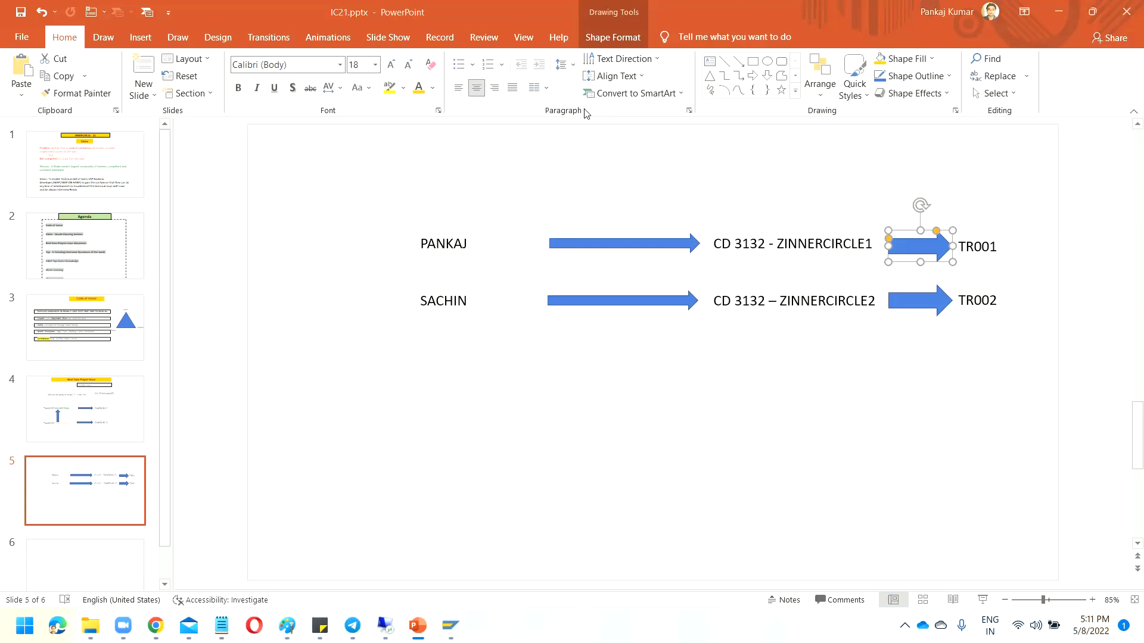
{"action": "left_click", "coordinate": [81, 421]}
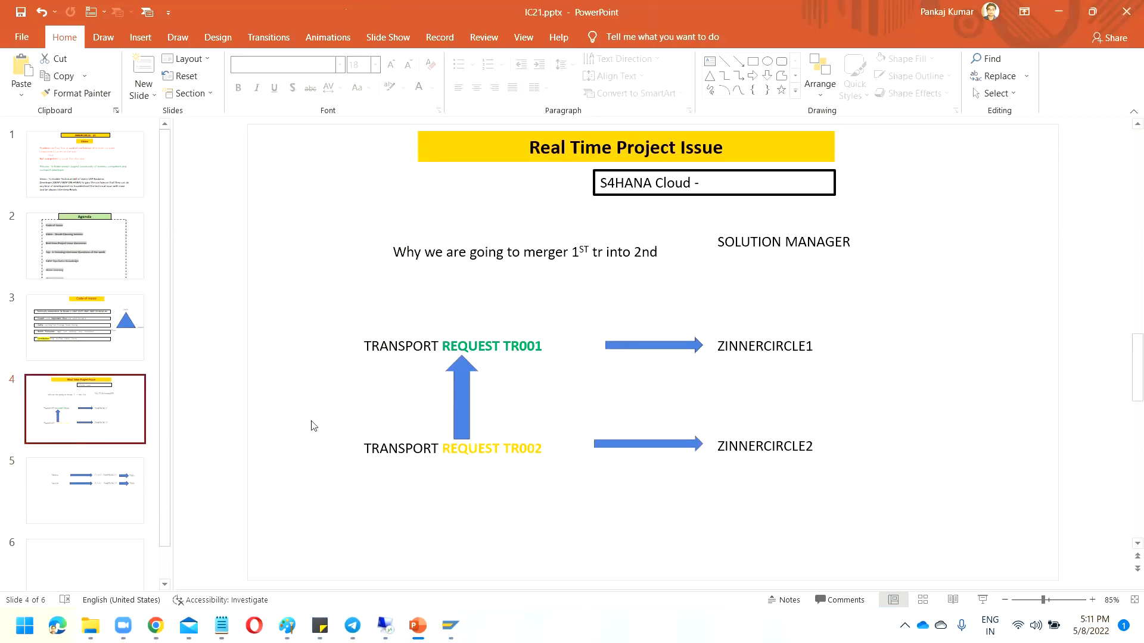
Point out the TR001 and TR002 request labels, then switch to the SAP Easy Access window.
{"action": "left_click", "coordinate": [454, 348]}
{"action": "left_click", "coordinate": [486, 454]}
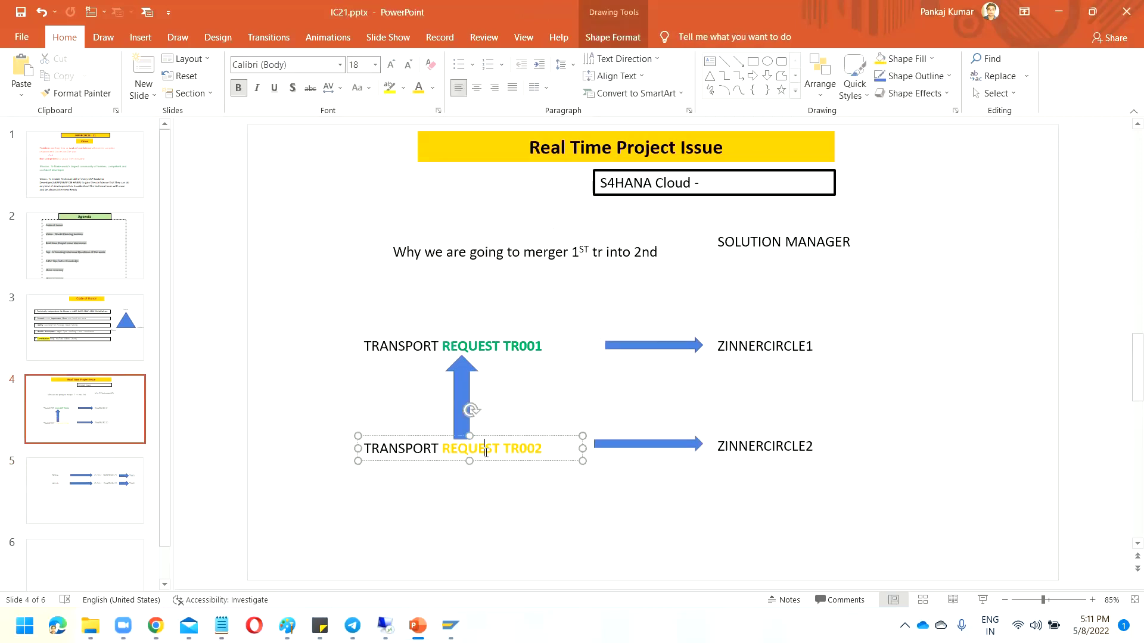
{"action": "left_click", "coordinate": [483, 347]}
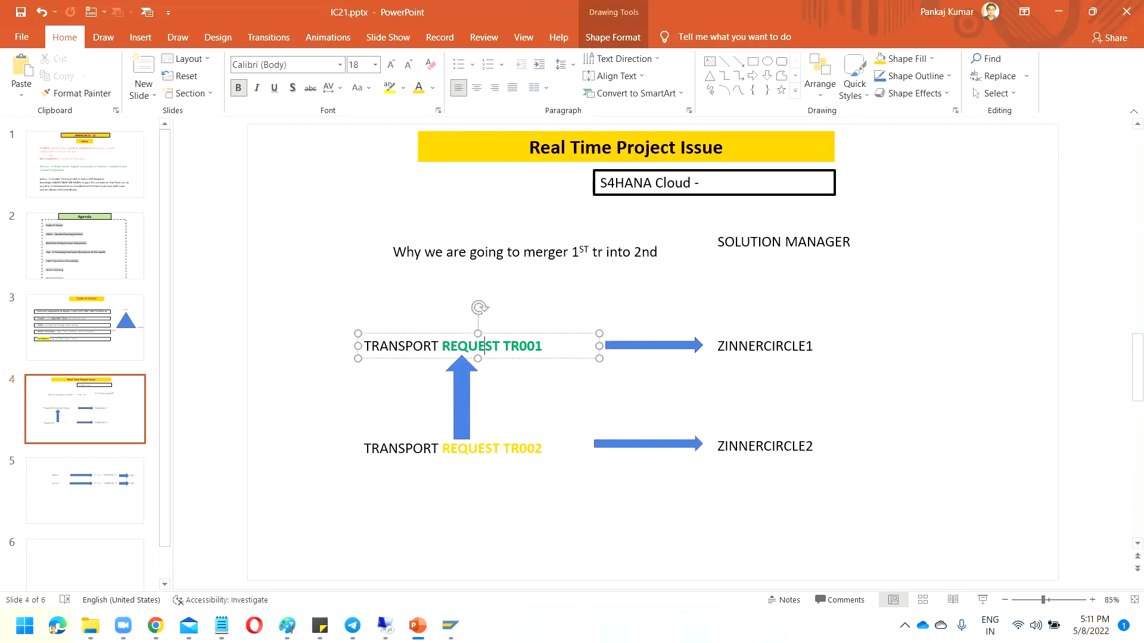
{"action": "mouse_move", "coordinate": [451, 625]}
{"action": "left_click", "coordinate": [510, 557]}
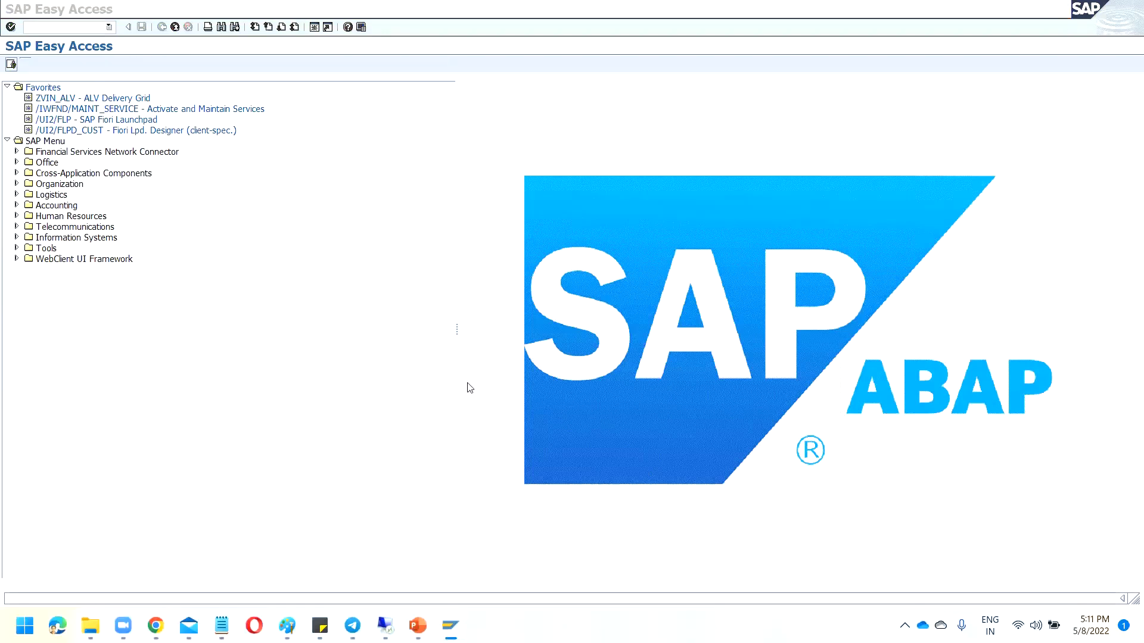
Go from /NSE38 to the /NSE10 Transport Organizer and begin creating a new request.
{"action": "left_click", "coordinate": [38, 28]}
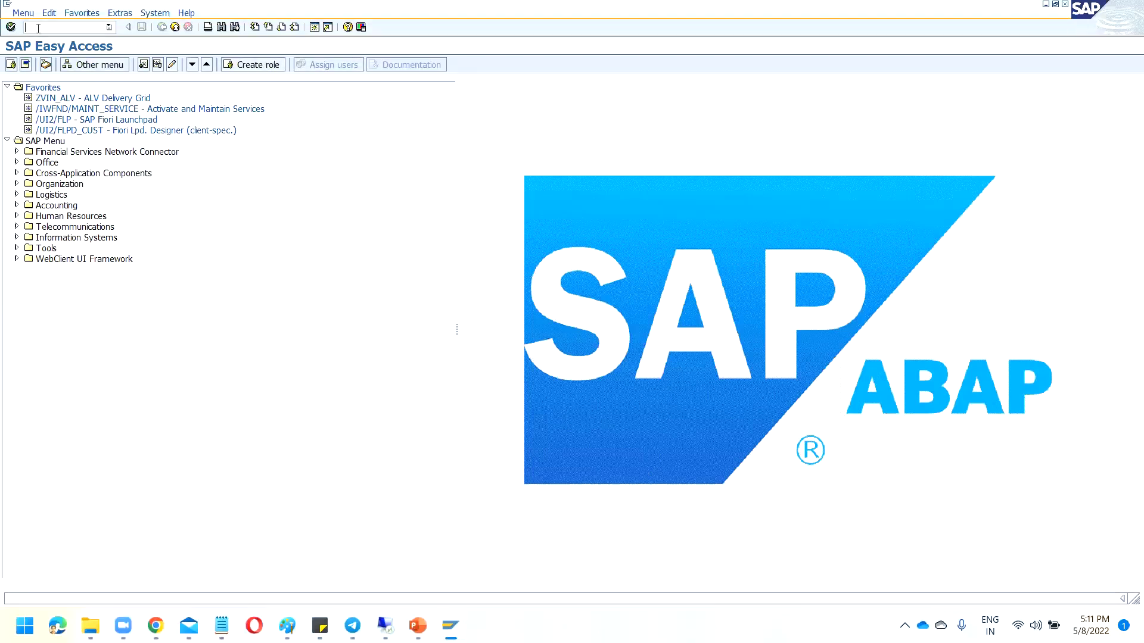
{"action": "type", "text": "/NSE38"}
{"action": "key", "text": "Return"}
{"action": "left_click", "coordinate": [38, 28]}
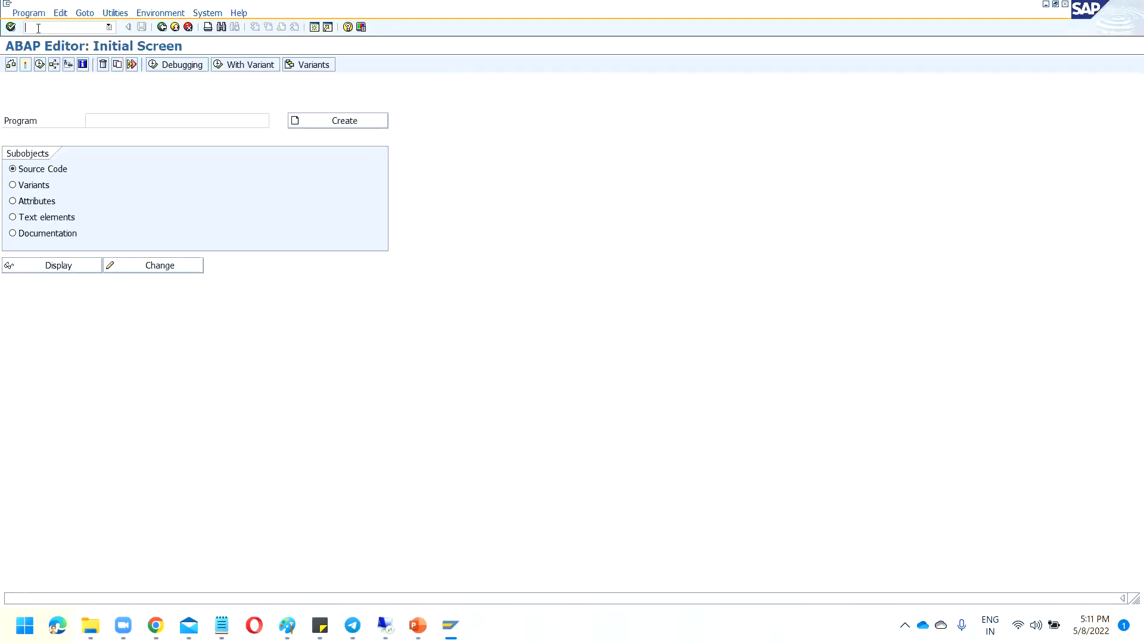
{"action": "type", "text": "/NSE10"}
{"action": "key", "text": "Return"}
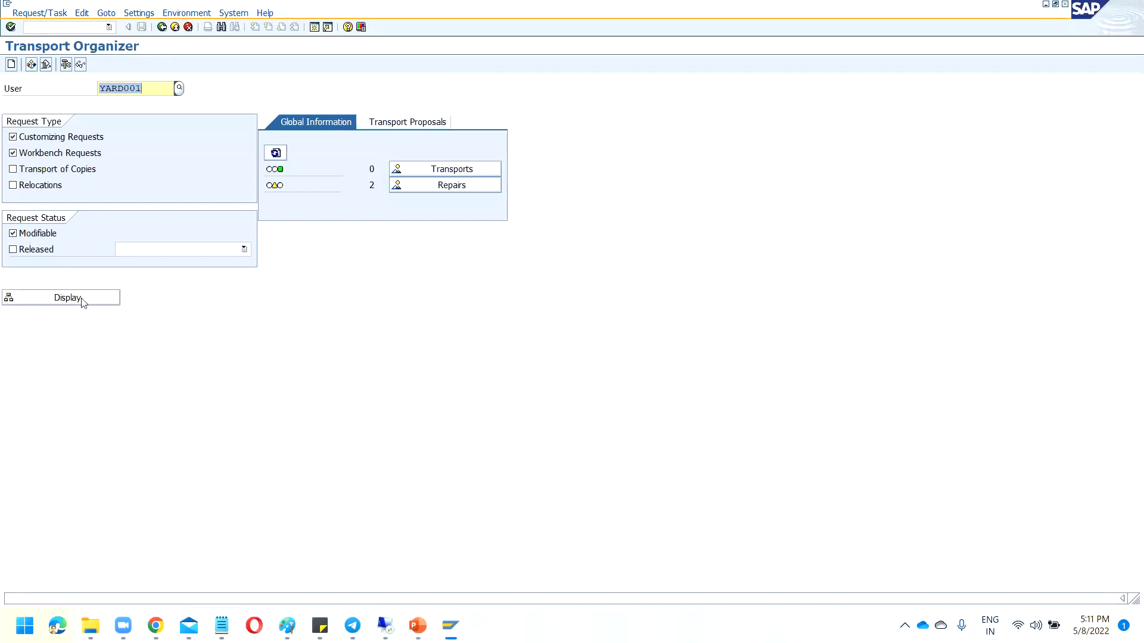
{"action": "left_click", "coordinate": [17, 69]}
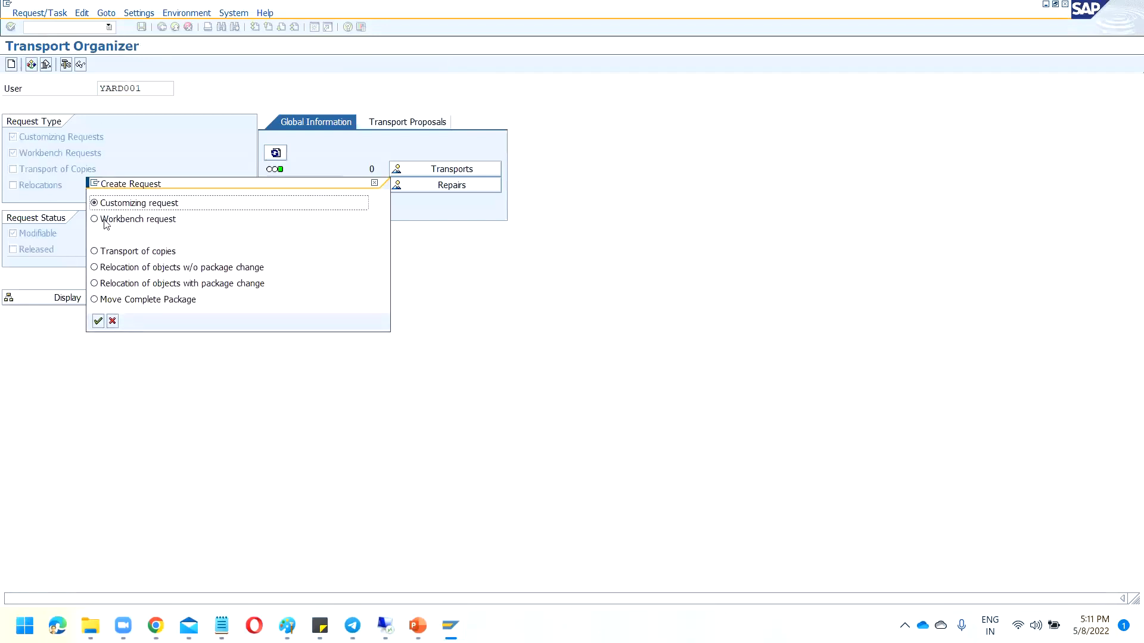
Choose Workbench request and enter the short description 'TRANSPORT REQUEST 1 - CRQ1 - CIL1'.
{"action": "left_click", "coordinate": [97, 227]}
{"action": "left_click", "coordinate": [98, 321]}
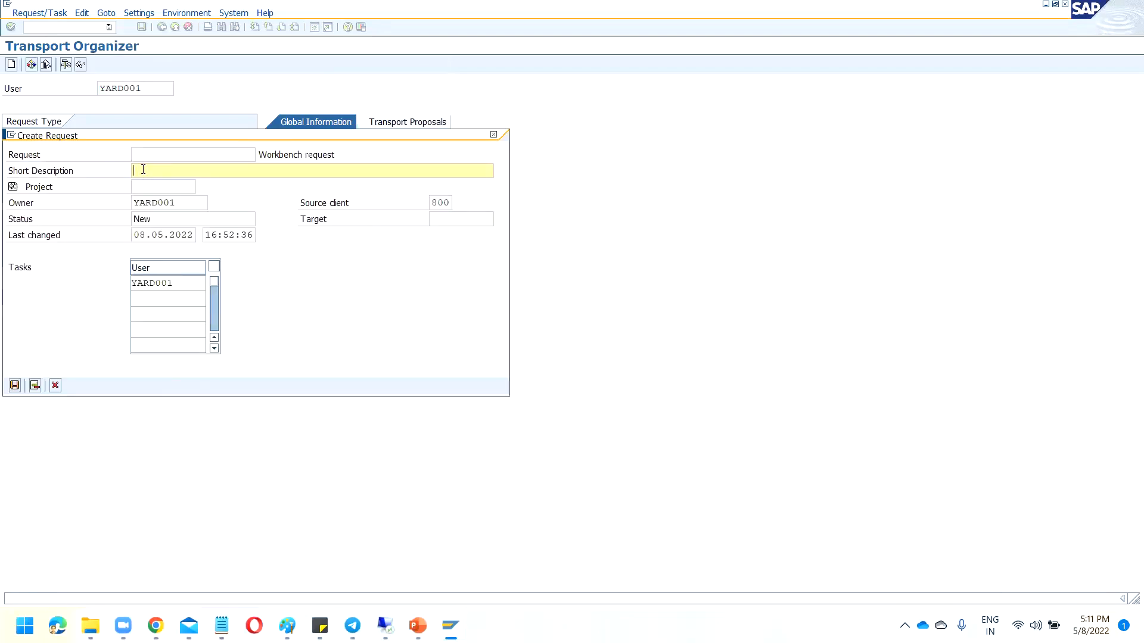
{"action": "type", "text": "TRANSPORT REQUEST 1 - CRQ1"}
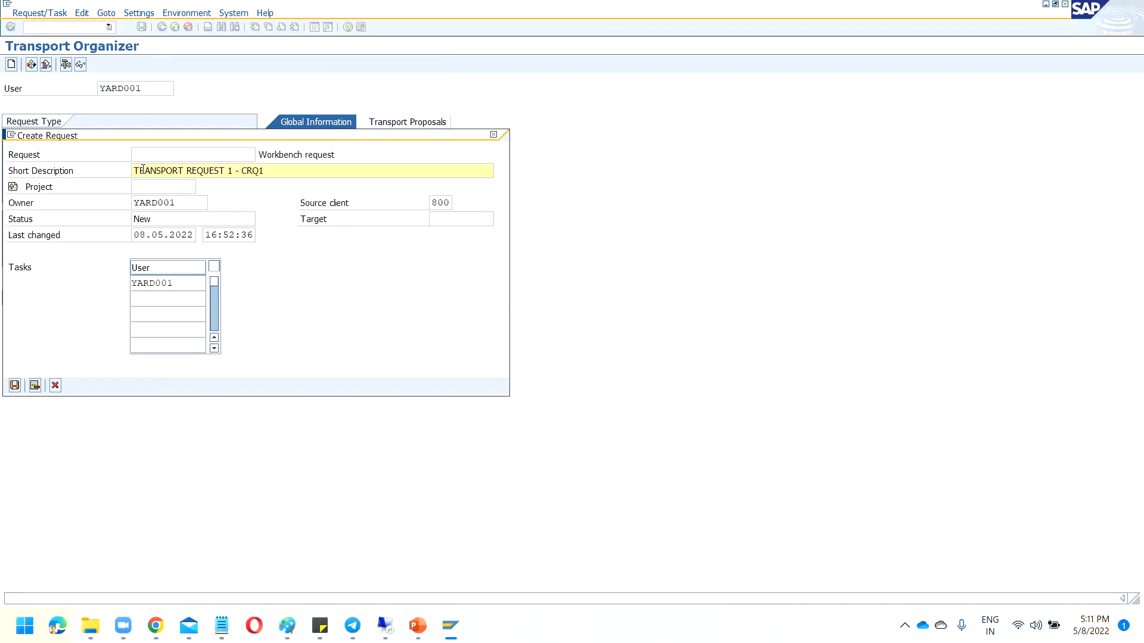
{"action": "type", "text": "CIL1"}
{"action": "left_click_drag", "start_coordinate": [307, 179], "coordinate": [270, 171]}
{"action": "left_click", "coordinate": [288, 176]}
{"action": "left_click", "coordinate": [292, 171]}
{"action": "left_click", "coordinate": [291, 173]}
{"action": "left_click", "coordinate": [303, 174]}
{"action": "left_click", "coordinate": [306, 172]}
{"action": "left_click", "coordinate": [301, 178]}
{"action": "left_click_drag", "start_coordinate": [294, 173], "coordinate": [272, 171]}
{"action": "key", "text": "End"}
{"action": "left_click", "coordinate": [293, 176]}
Save the request as S20K903187 and go back to the Transport Organizer start screen.
{"action": "left_click", "coordinate": [16, 386]}
{"action": "left_click", "coordinate": [166, 212]}
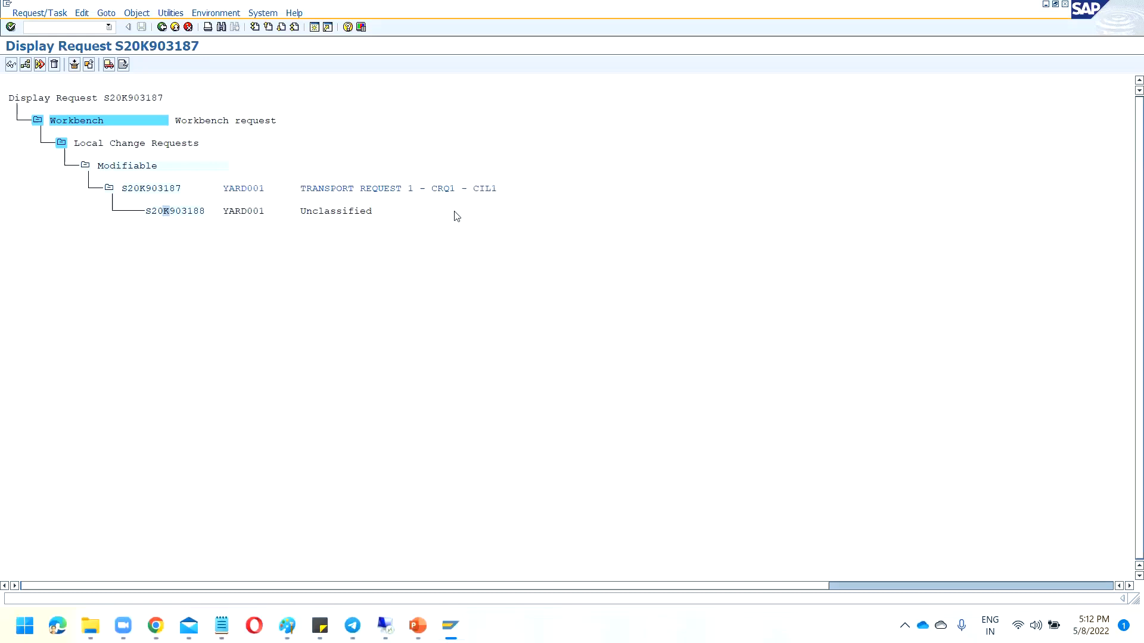
{"action": "left_click", "coordinate": [161, 27]}
Create workbench request S20K903189 with description 'TR002 - CRQ 2 - CIL2' and save it.
{"action": "left_click", "coordinate": [11, 65]}
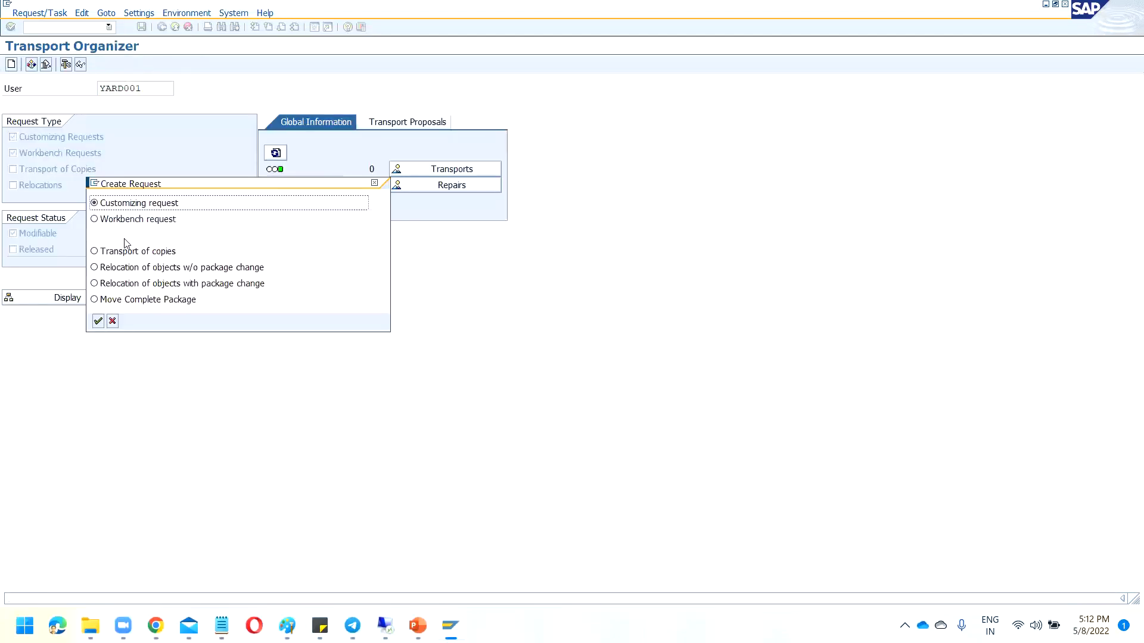
{"action": "left_click", "coordinate": [98, 321]}
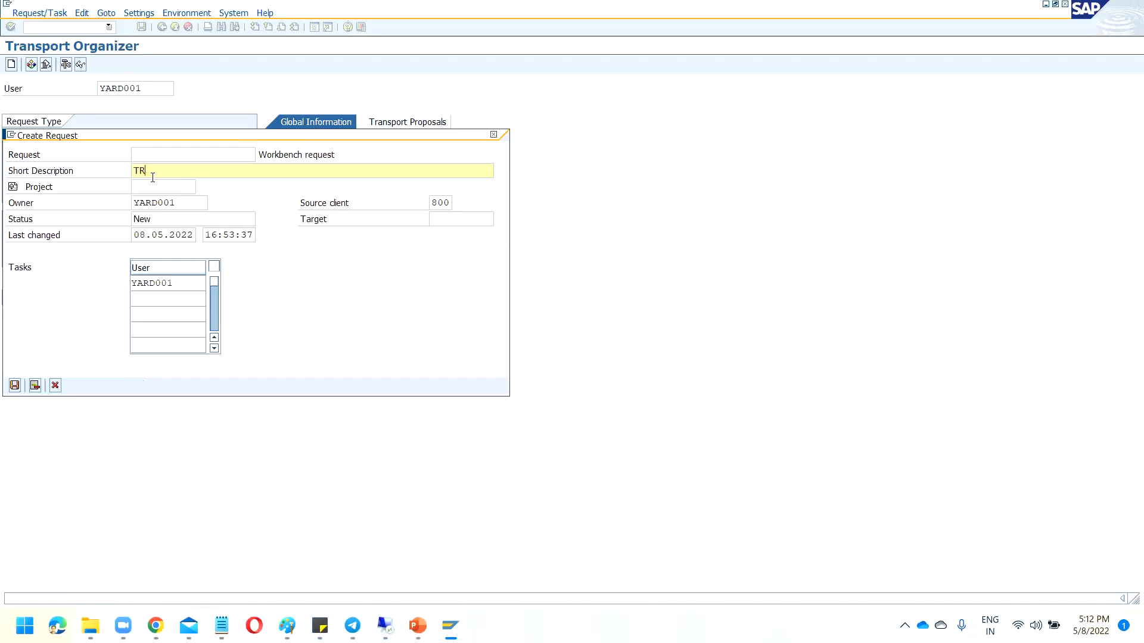
{"action": "type", "text": "002 - CRQ 2 - CIL2"}
{"action": "left_click", "coordinate": [14, 385]}
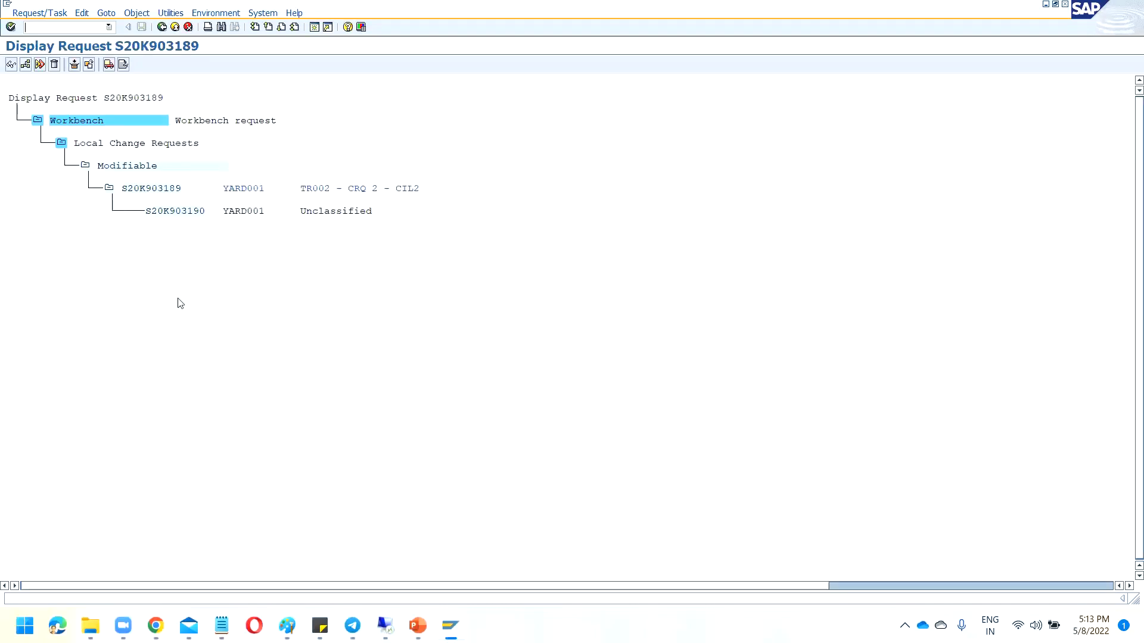
{"action": "left_click", "coordinate": [232, 190]}
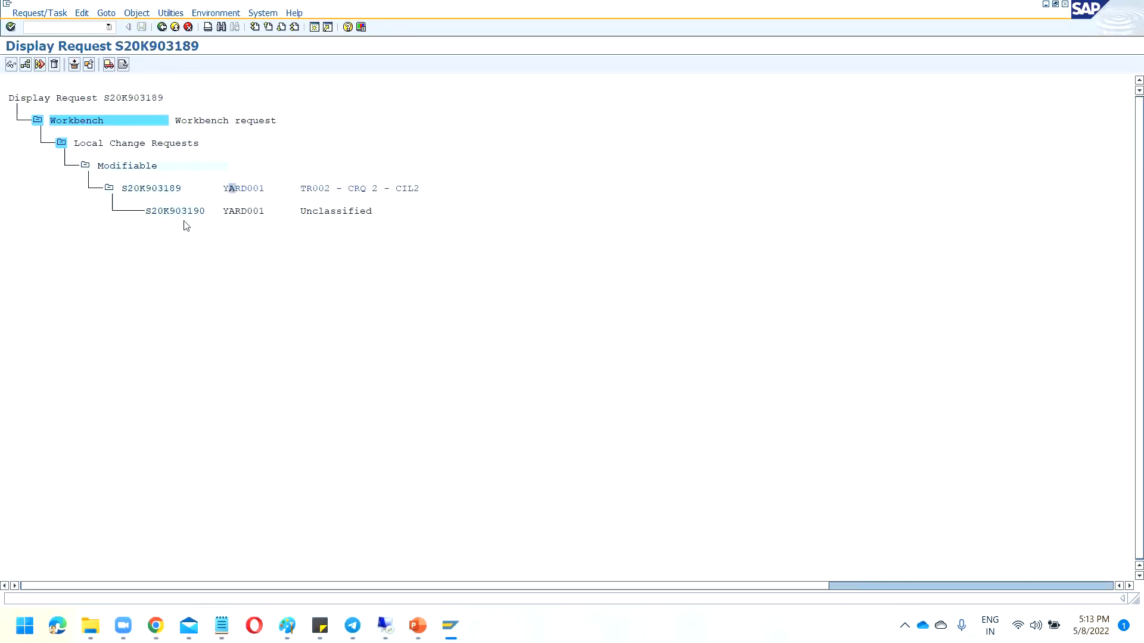
List the modifiable requests and open request S20K903189.
{"action": "left_click", "coordinate": [162, 27]}
{"action": "left_click", "coordinate": [83, 301]}
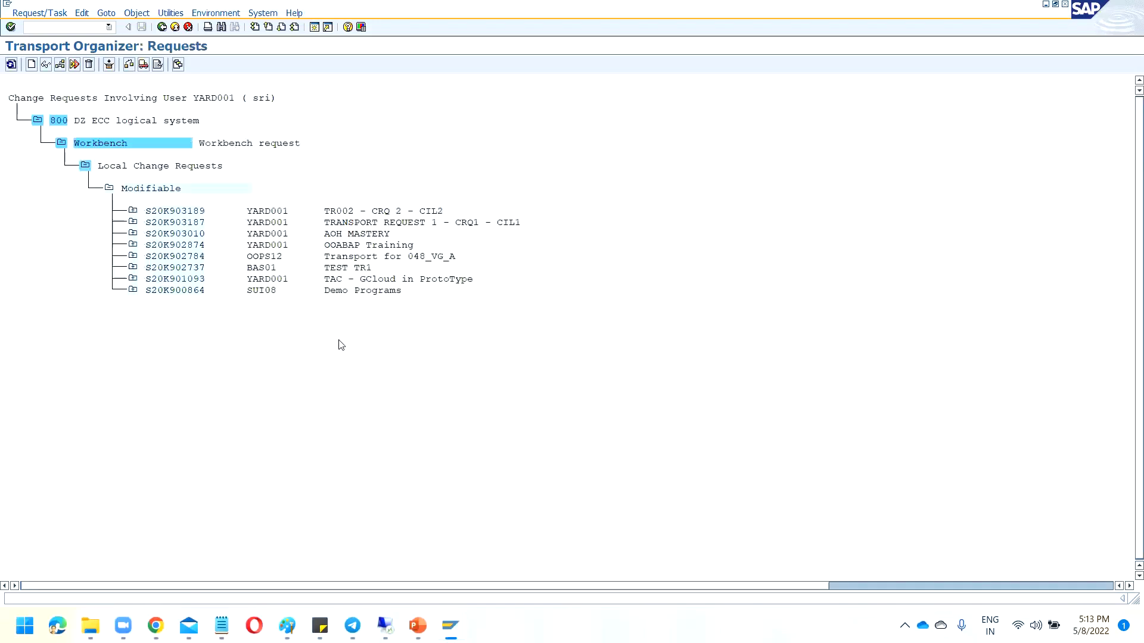
{"action": "left_click", "coordinate": [417, 223]}
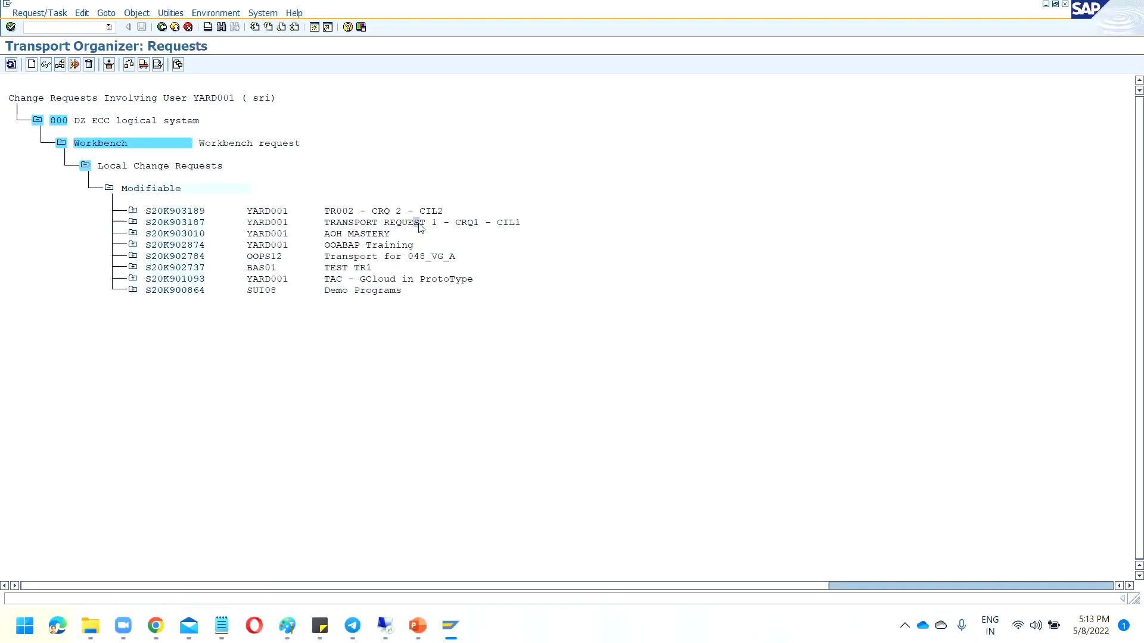
{"action": "double_click", "coordinate": [333, 211]}
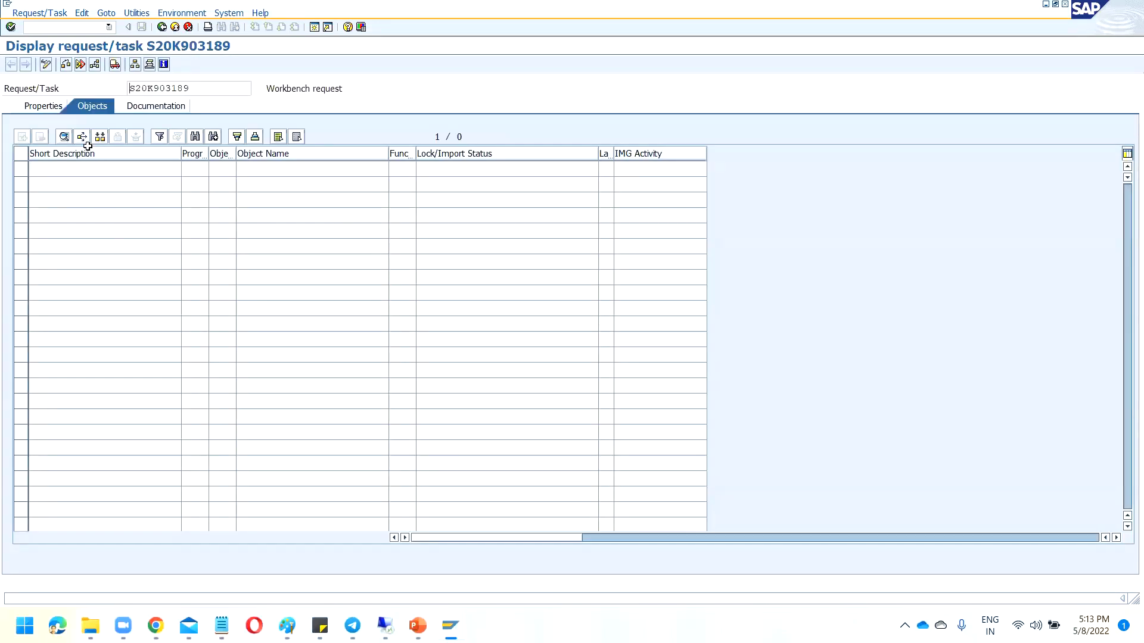
Change its short description to 'TRANSPORT REQUEST 2 - TR002 - CRQ 2 - CIL2' and save.
{"action": "left_click", "coordinate": [34, 108]}
{"action": "left_click", "coordinate": [47, 64]}
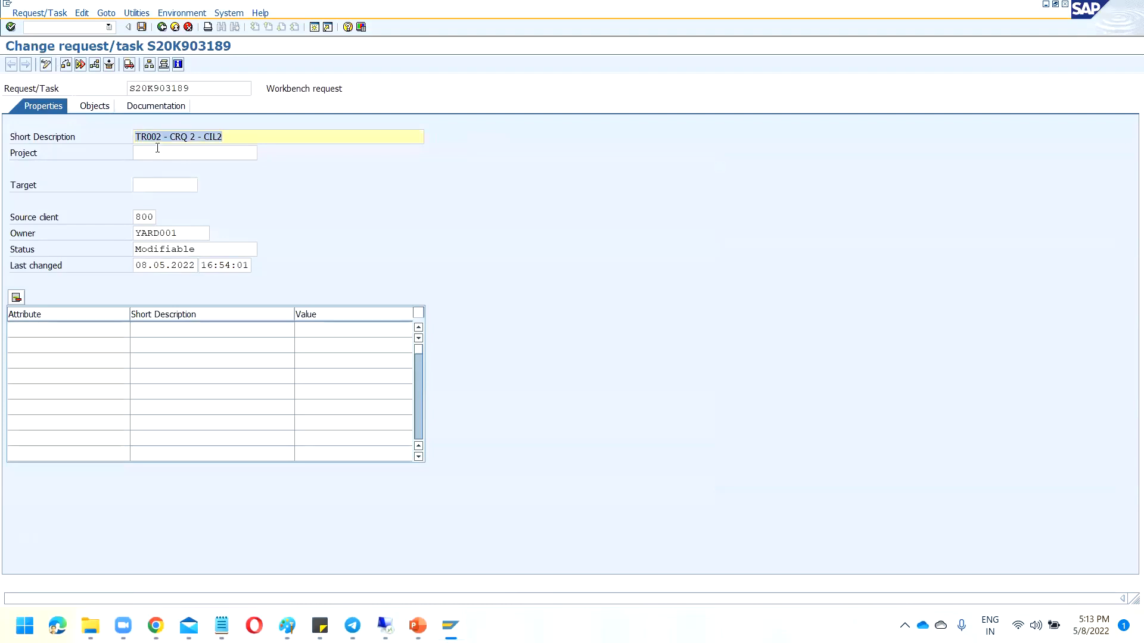
{"action": "left_click_drag", "start_coordinate": [161, 136], "coordinate": [143, 137]}
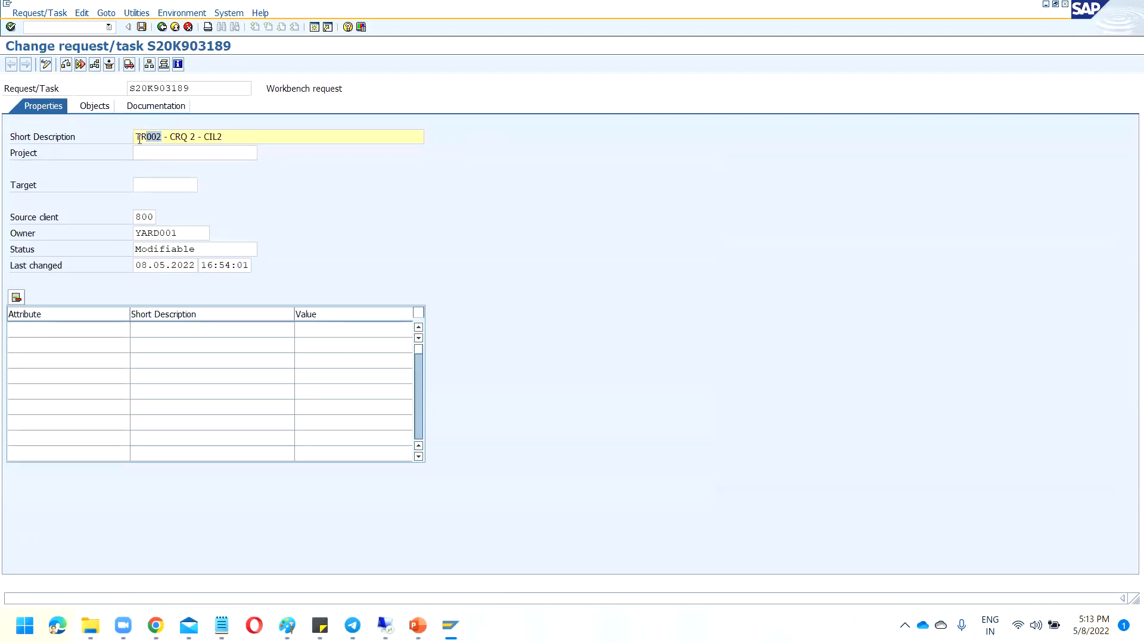
{"action": "left_click", "coordinate": [138, 139]}
{"action": "type", "text": "TRANSPORT R"}
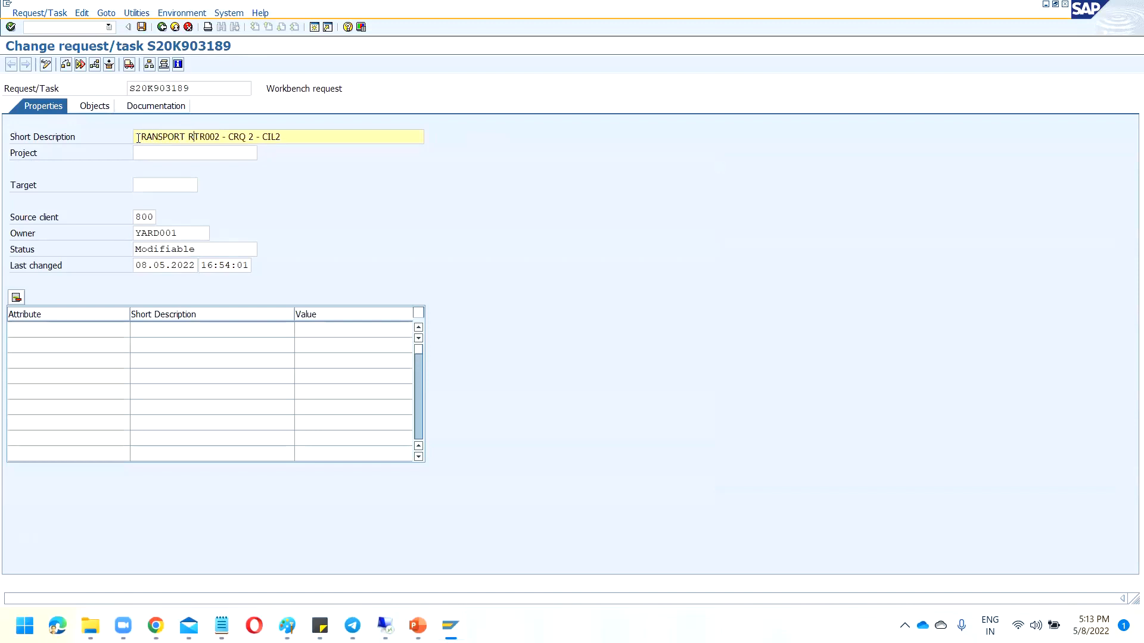
{"action": "type", "text": "EQUEST 2"}
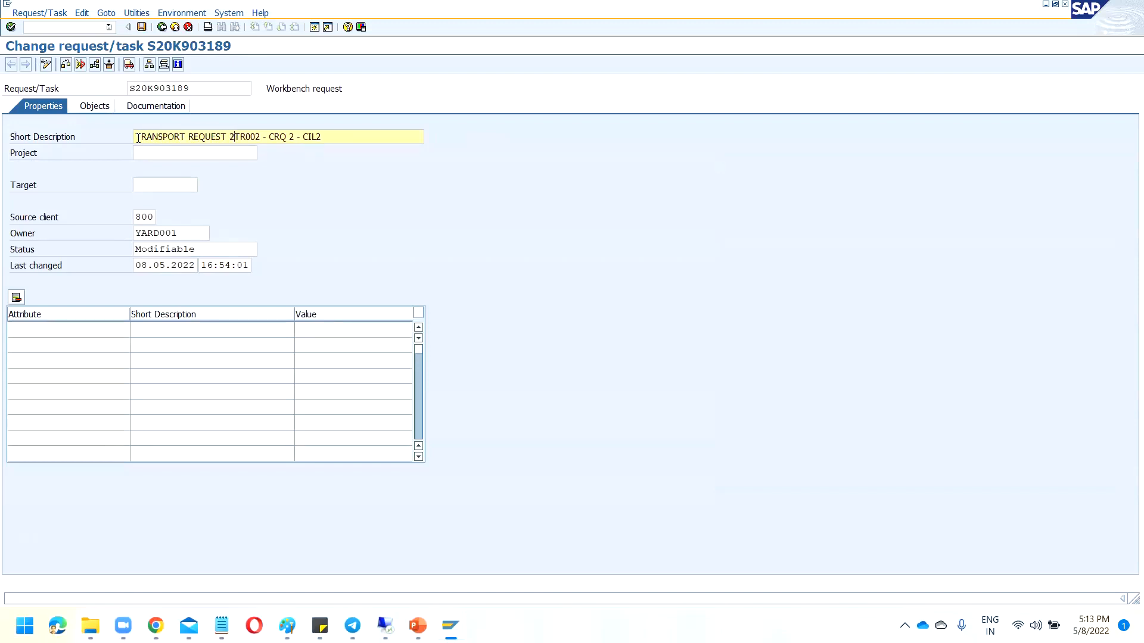
{"action": "type", "text": " -"}
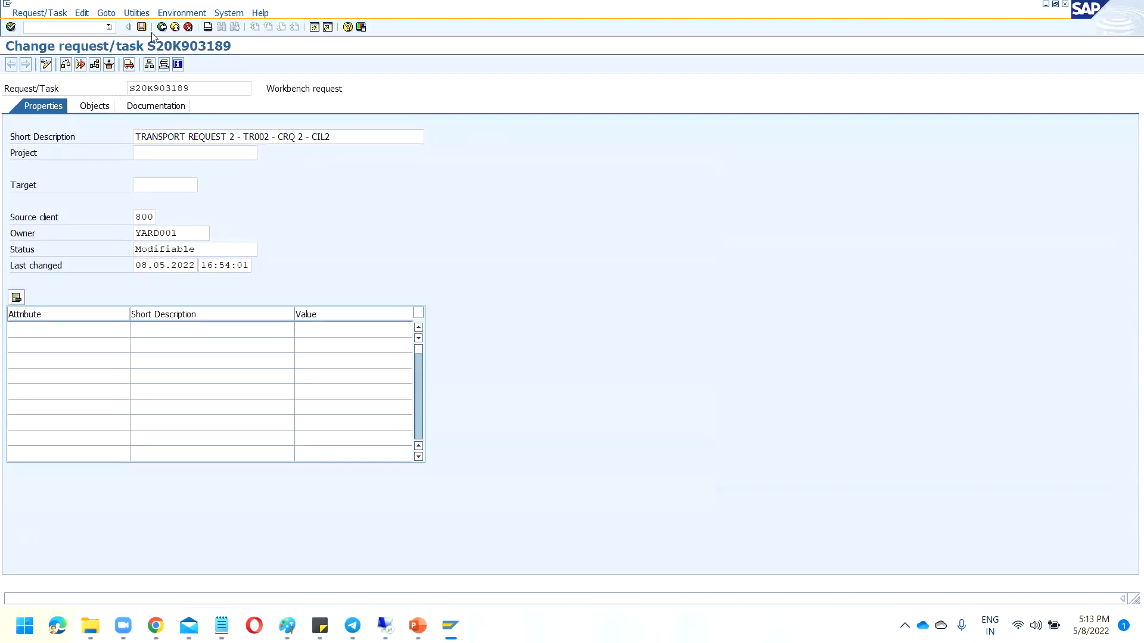
{"action": "left_click", "coordinate": [142, 27]}
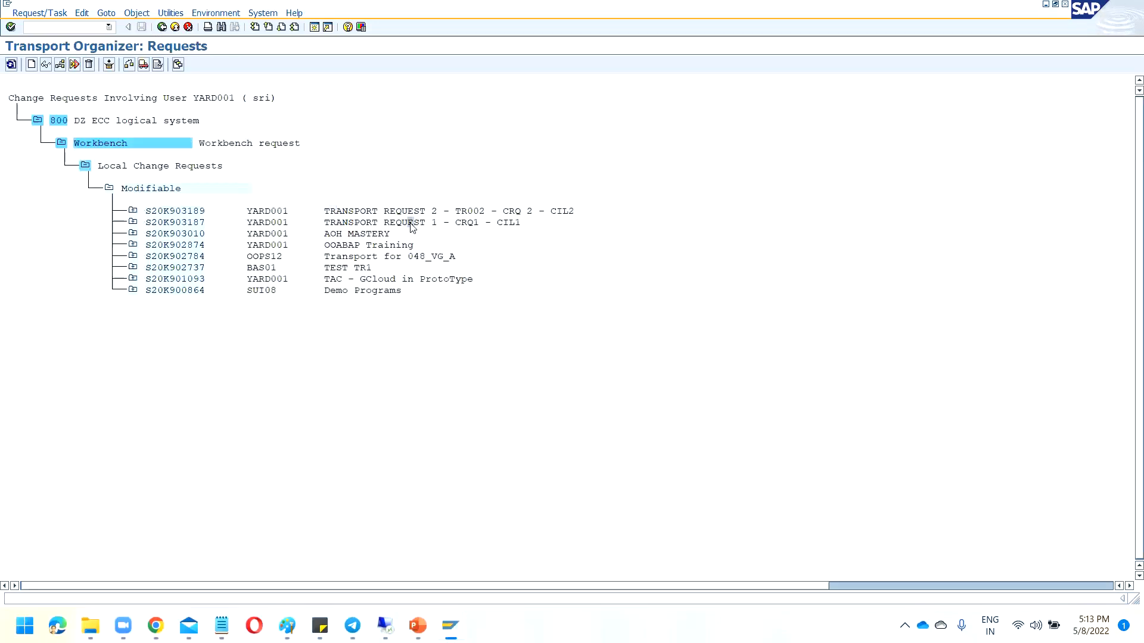
{"action": "left_click", "coordinate": [423, 212]}
{"action": "left_click", "coordinate": [164, 222]}
{"action": "left_click", "coordinate": [166, 211]}
{"action": "left_click", "coordinate": [261, 212]}
{"action": "left_click", "coordinate": [266, 224]}
{"action": "left_click", "coordinate": [345, 213]}
{"action": "left_click", "coordinate": [266, 213]}
{"action": "left_click", "coordinate": [75, 65]}
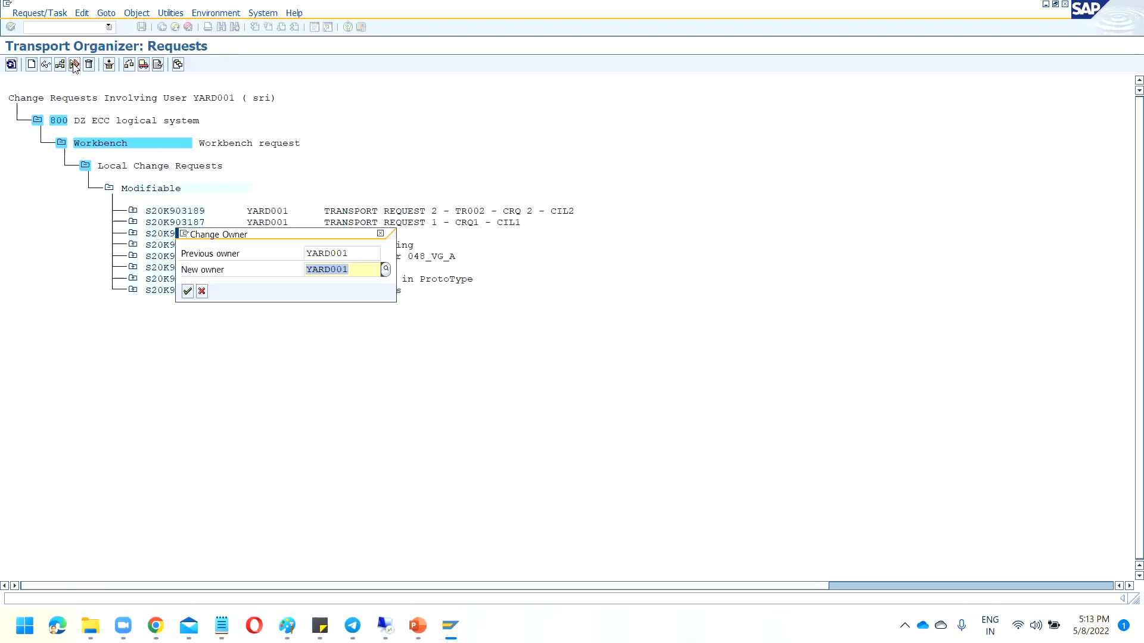
{"action": "left_click", "coordinate": [349, 269]}
{"action": "left_click_drag", "start_coordinate": [349, 269], "coordinate": [238, 278]}
{"action": "left_click", "coordinate": [188, 290]}
{"action": "left_click", "coordinate": [255, 211]}
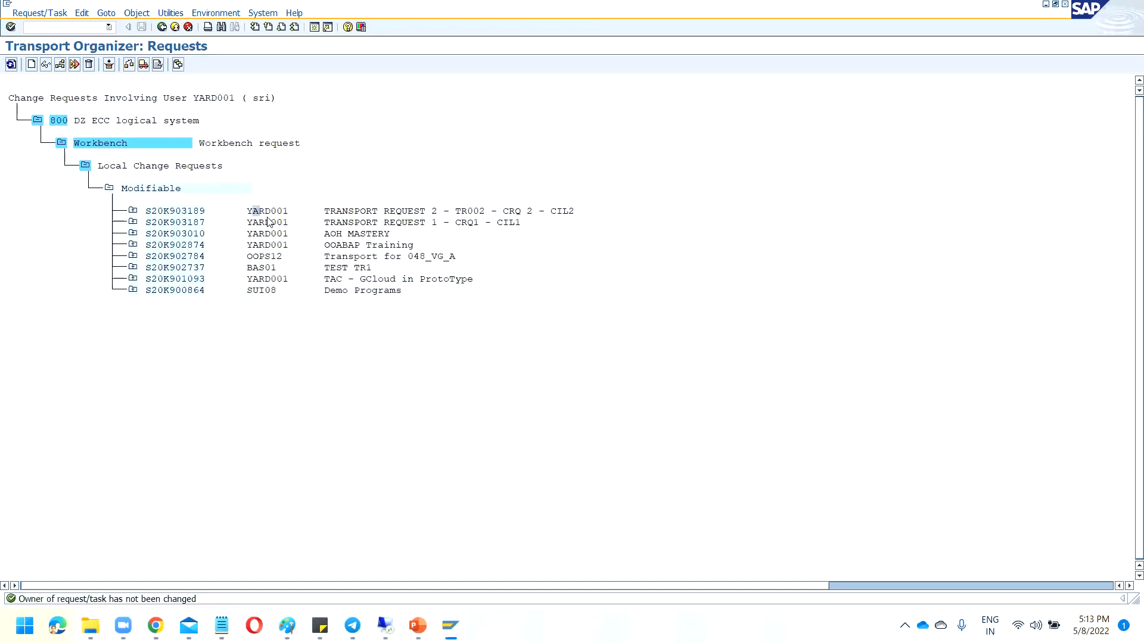
{"action": "left_click", "coordinate": [263, 224]}
{"action": "left_click", "coordinate": [272, 223]}
{"action": "left_click", "coordinate": [160, 211]}
{"action": "left_click", "coordinate": [394, 224]}
{"action": "left_click", "coordinate": [403, 212]}
{"action": "left_click_drag", "start_coordinate": [133, 210], "coordinate": [135, 224]}
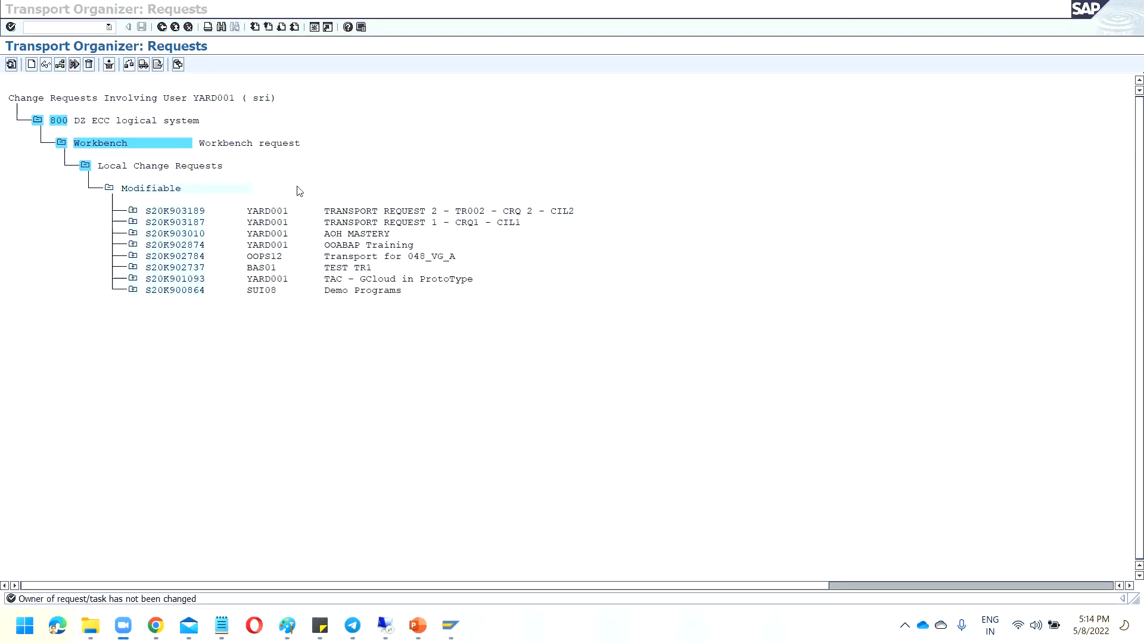
Select TRANSPORT REQUEST 1 and start Utilities > Reorganize > Reassign Task.
{"action": "left_click", "coordinate": [166, 224]}
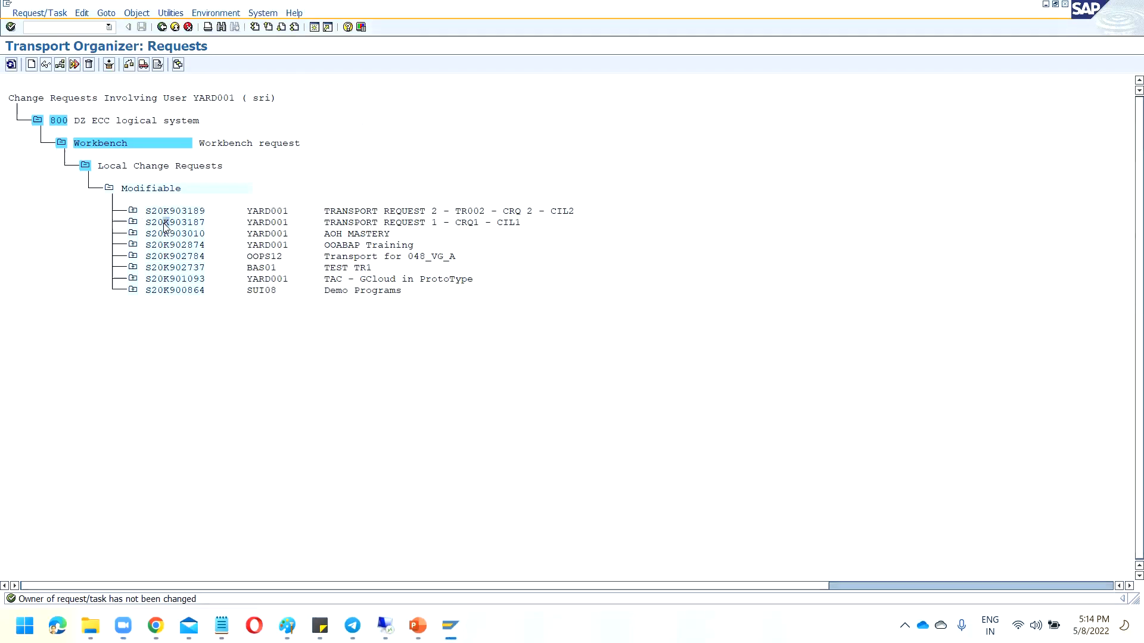
{"action": "left_click", "coordinate": [170, 13]}
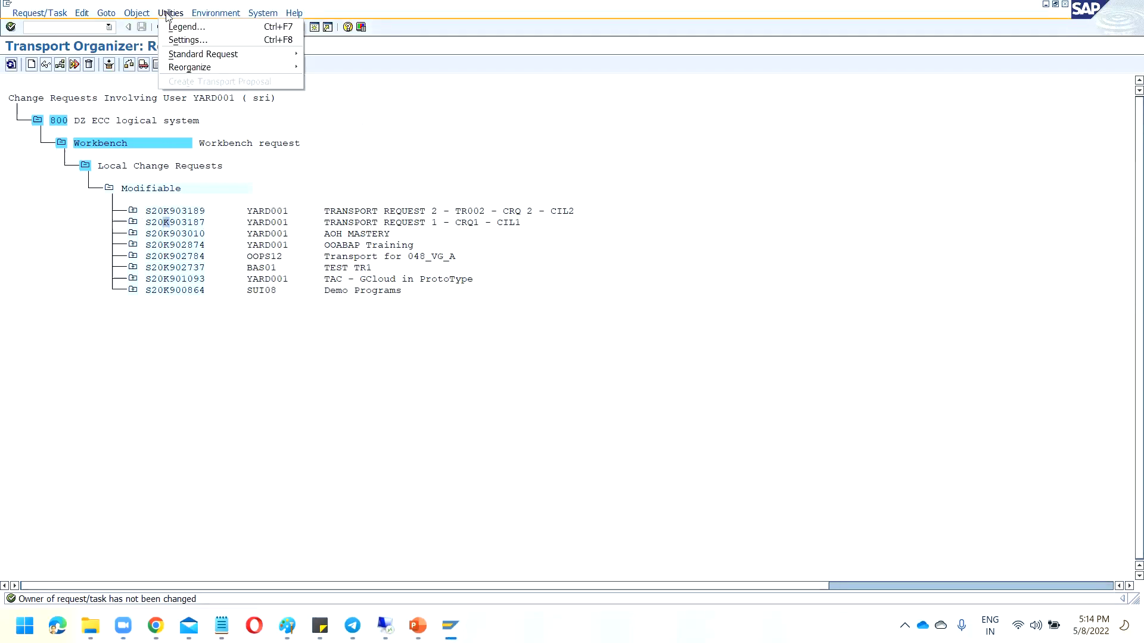
{"action": "mouse_move", "coordinate": [197, 67]}
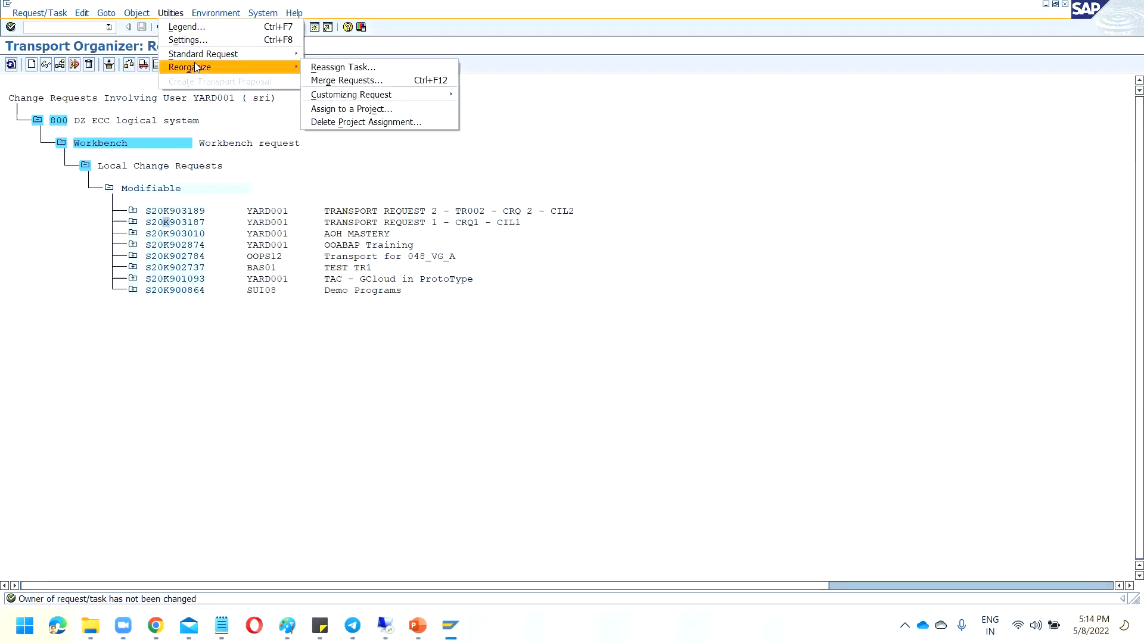
{"action": "left_click", "coordinate": [341, 69]}
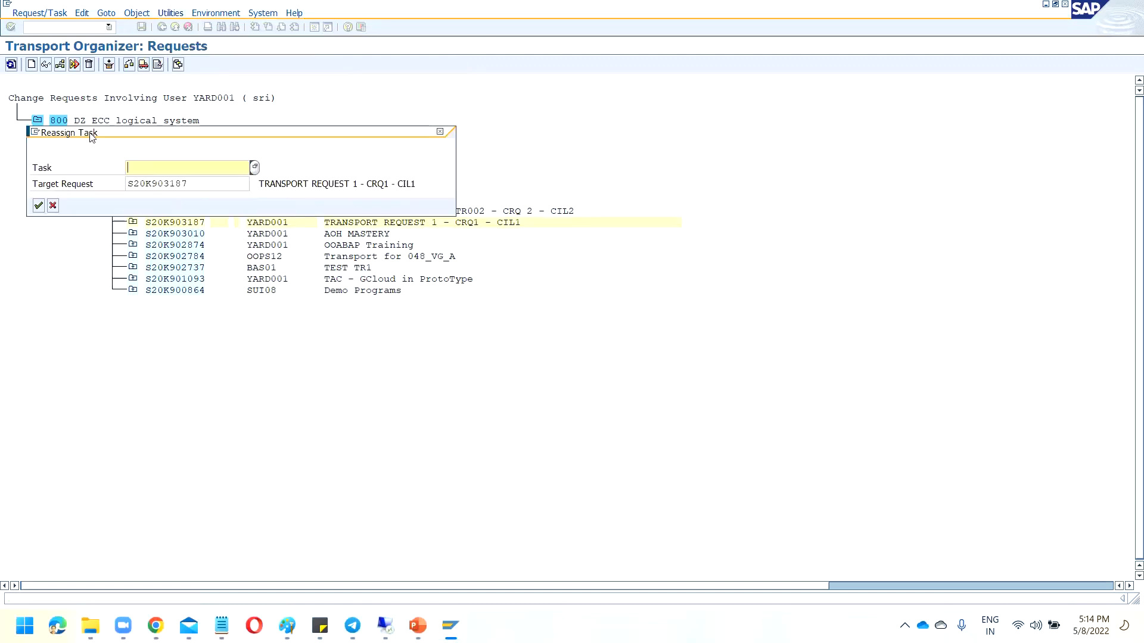
Browse the Task F4 list in the reassignment dialog, then close it and cancel the reassignment.
{"action": "left_click_drag", "start_coordinate": [93, 137], "coordinate": [474, 155]}
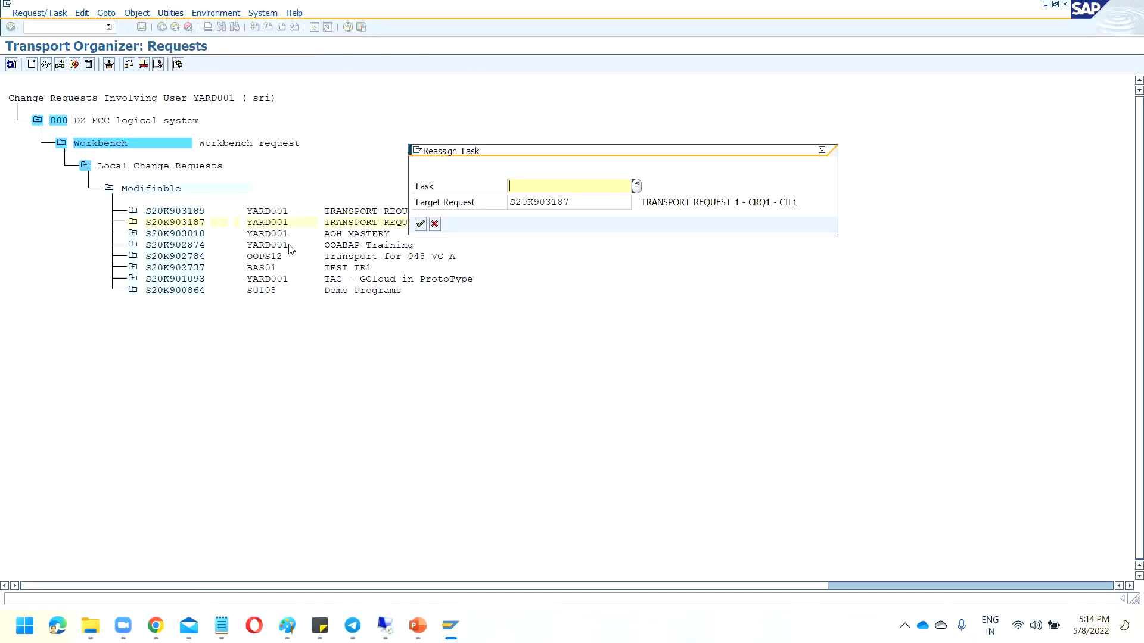
{"action": "left_click_drag", "start_coordinate": [595, 151], "coordinate": [687, 90]}
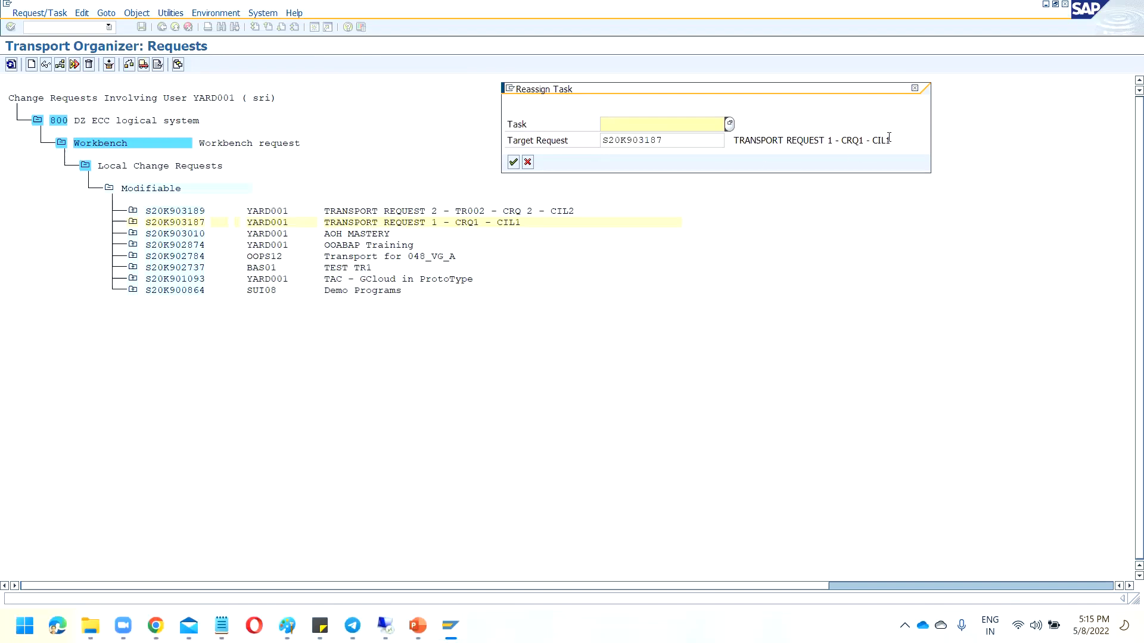
{"action": "left_click_drag", "start_coordinate": [865, 90], "coordinate": [870, 159]}
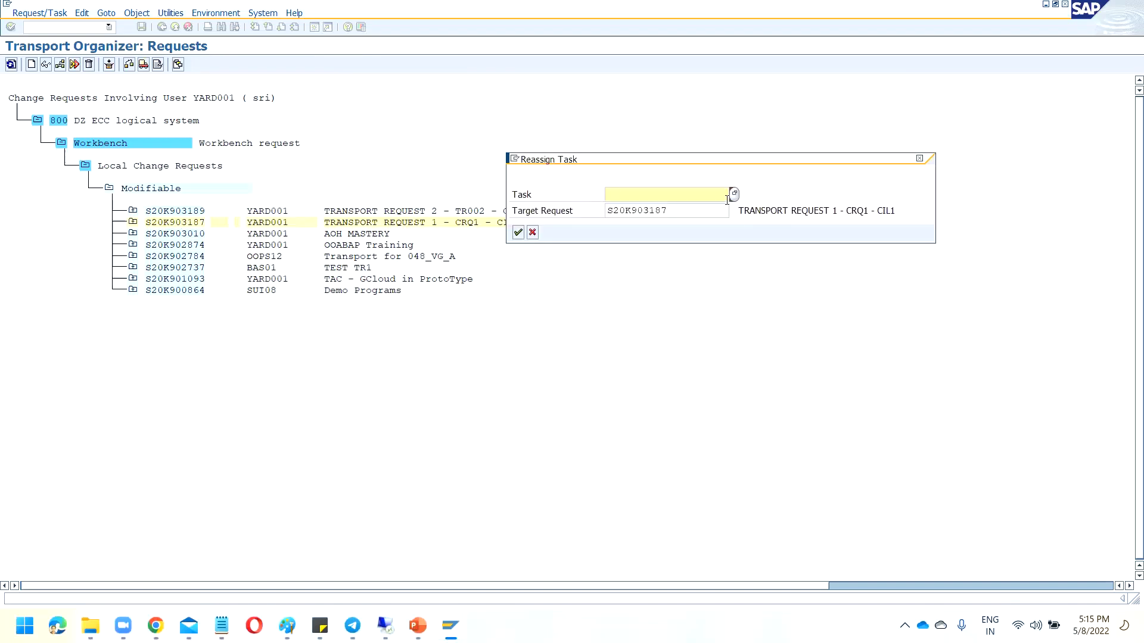
{"action": "left_click", "coordinate": [735, 194]}
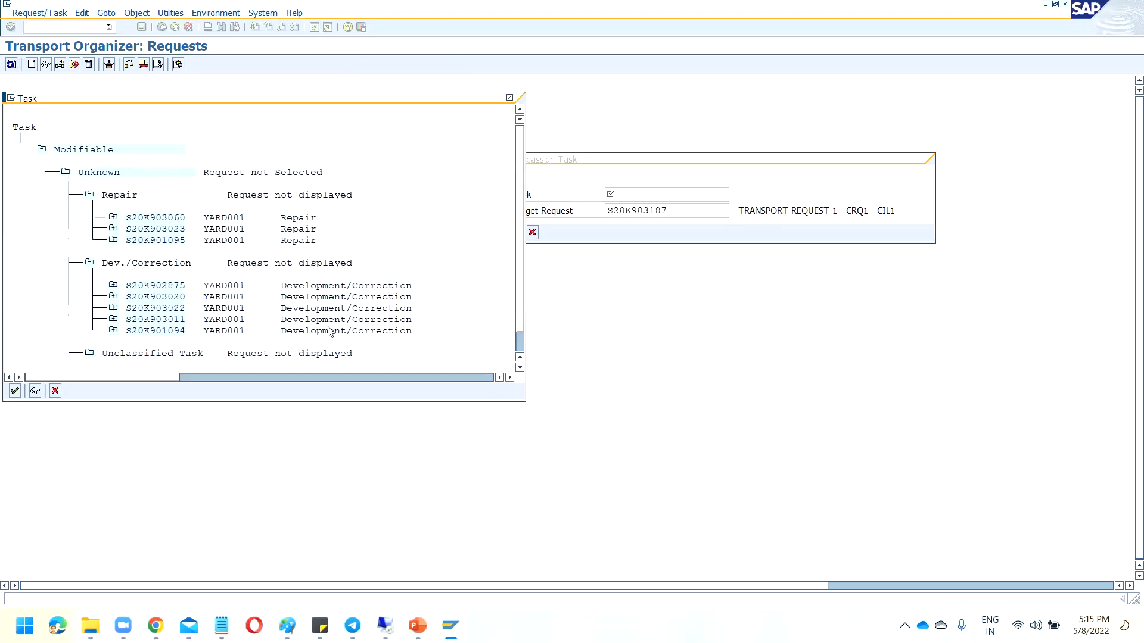
{"action": "scroll", "coordinate": [208, 296], "scroll_direction": "down", "scroll_amount": 1}
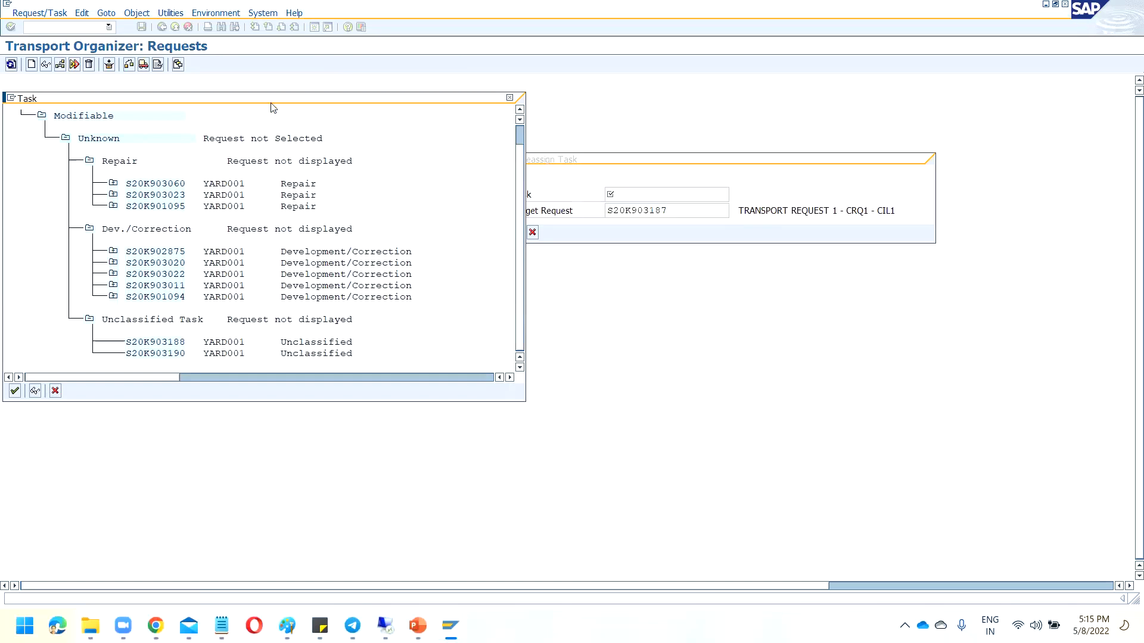
{"action": "left_click_drag", "start_coordinate": [273, 104], "coordinate": [744, 191]}
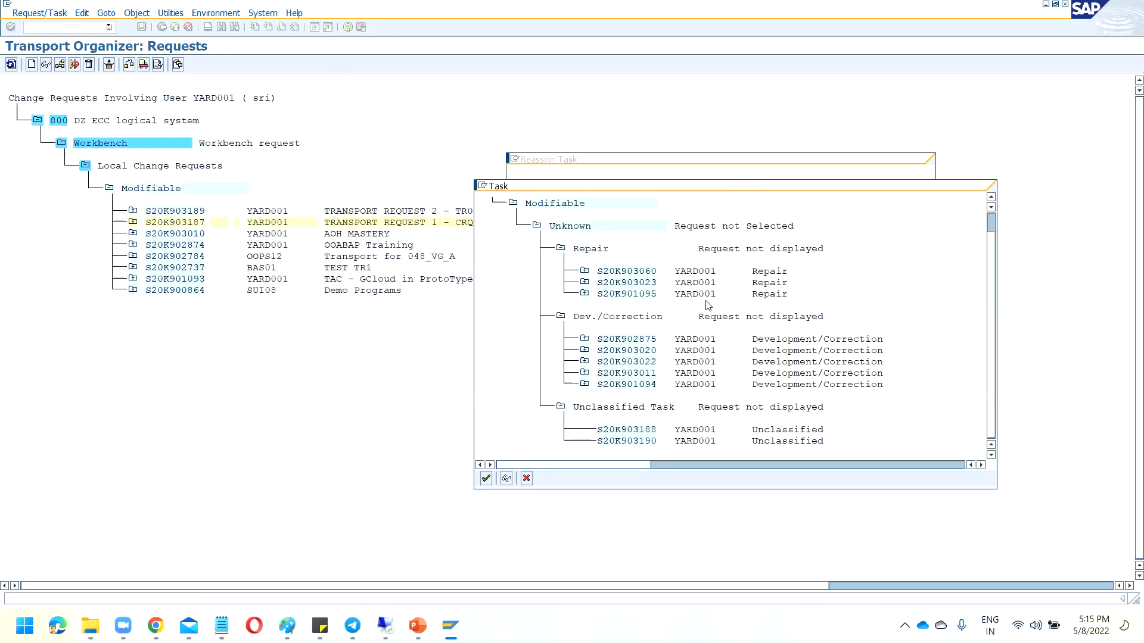
{"action": "scroll", "coordinate": [707, 305], "scroll_direction": "up", "scroll_amount": 1}
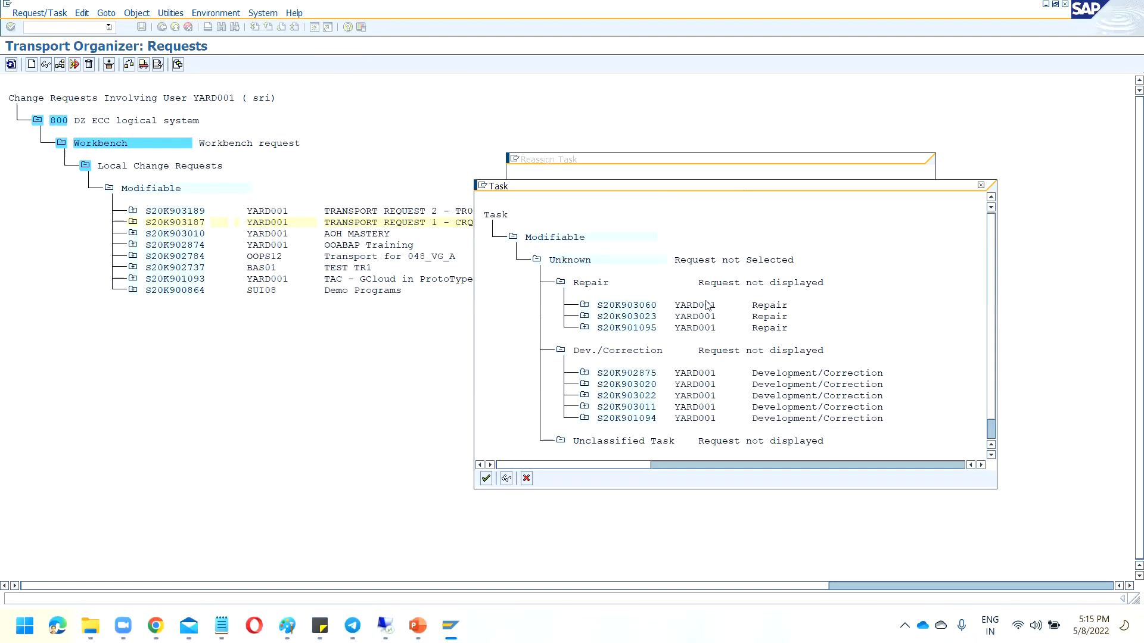
{"action": "left_click", "coordinate": [981, 187]}
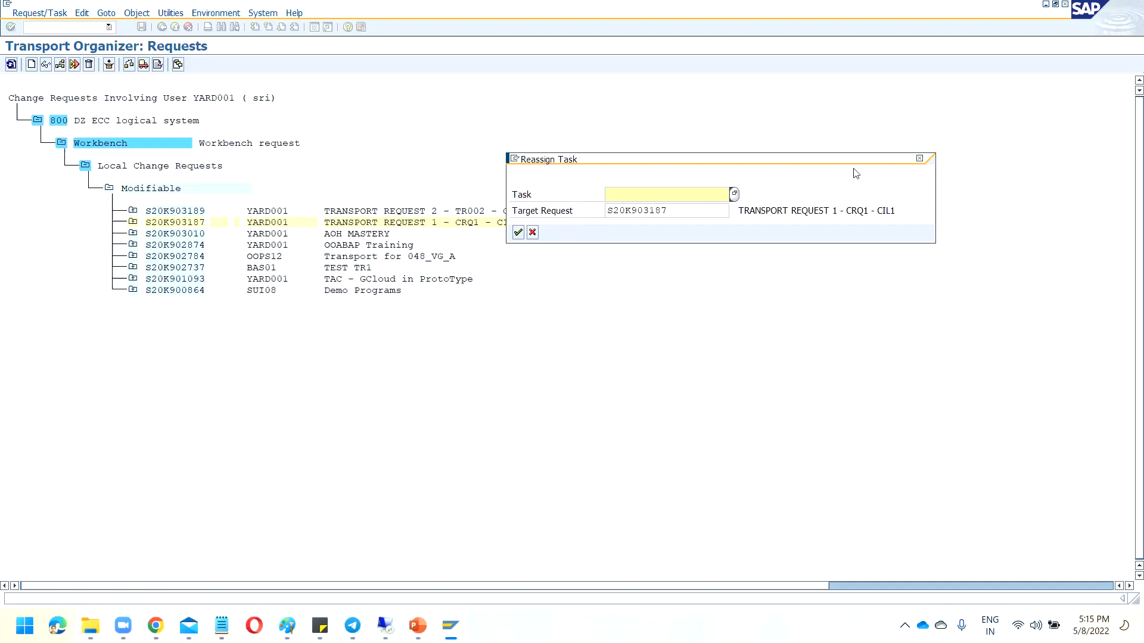
{"action": "left_click", "coordinate": [922, 161]}
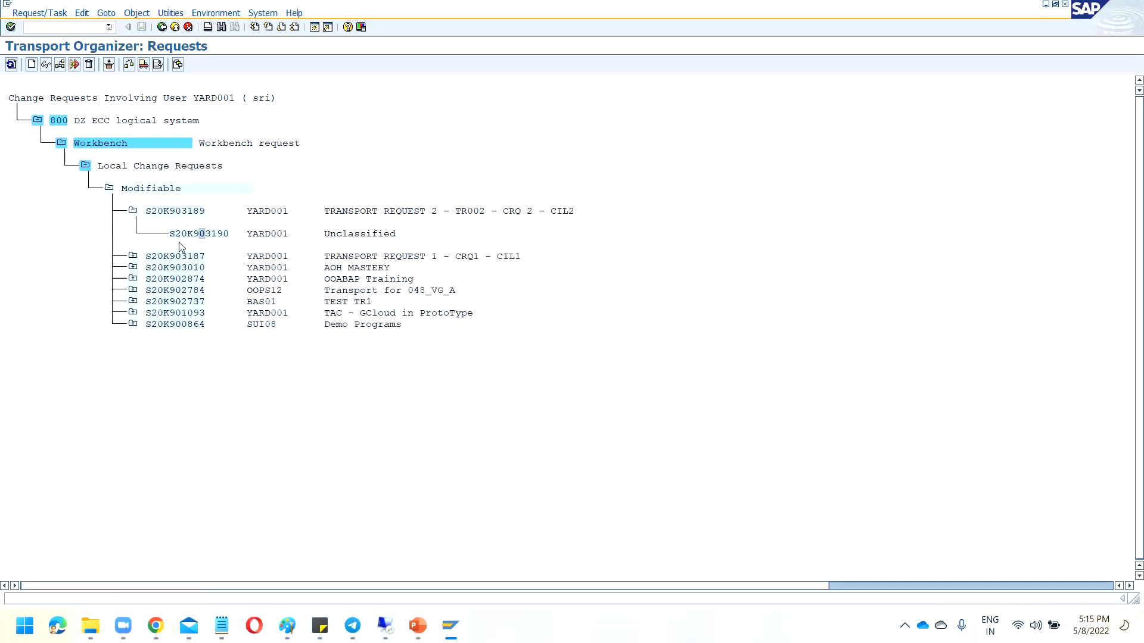
Point out requests S20K903187, S20K903189 and task S20K903190 in the request list.
{"action": "left_click", "coordinate": [161, 257]}
{"action": "left_click", "coordinate": [196, 235]}
{"action": "left_click", "coordinate": [185, 213]}
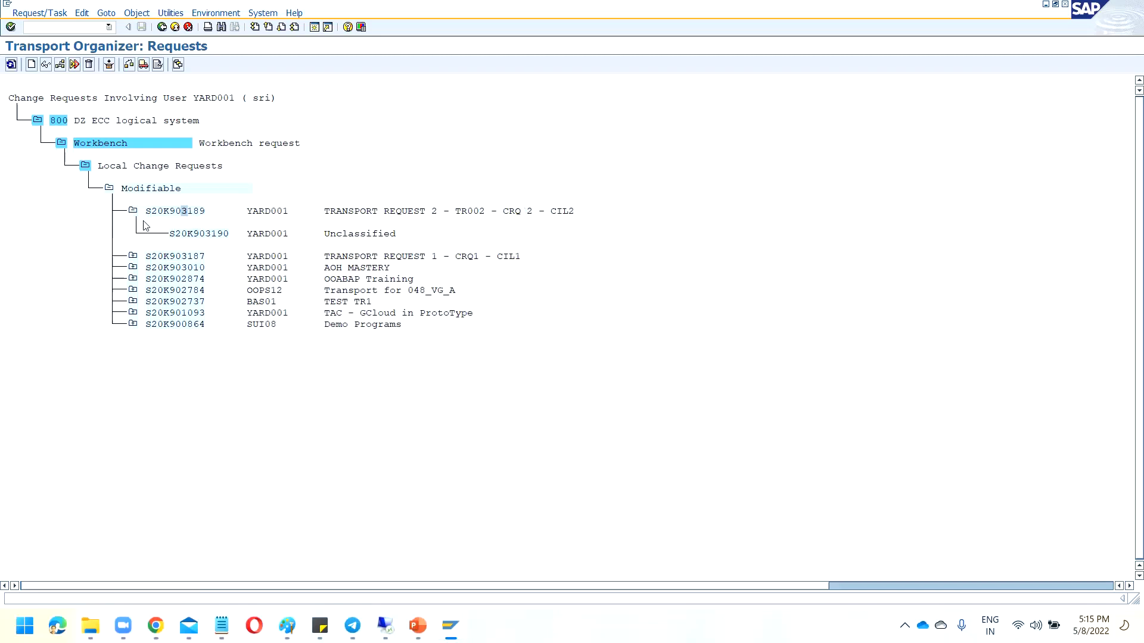
{"action": "left_click", "coordinate": [184, 234]}
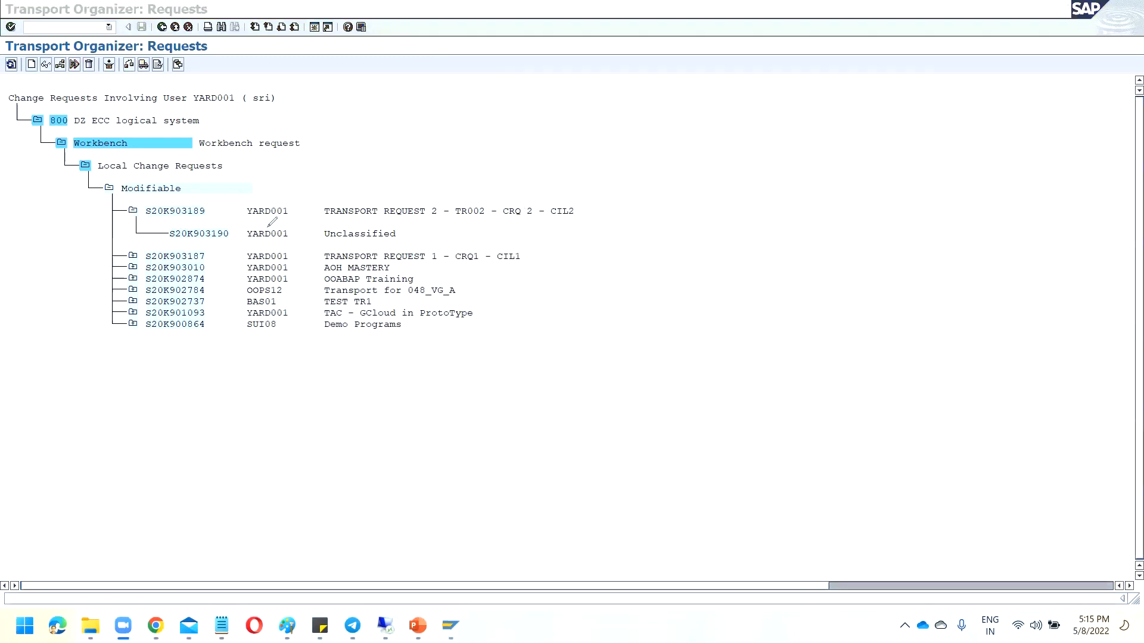
{"action": "mouse_move", "coordinate": [268, 226]}
{"action": "left_mouse_down"}
{"action": "mouse_move", "coordinate": [191, 243]}
{"action": "mouse_move", "coordinate": [174, 230]}
{"action": "mouse_move", "coordinate": [173, 242]}
{"action": "mouse_move", "coordinate": [204, 258]}
{"action": "left_mouse_up"}
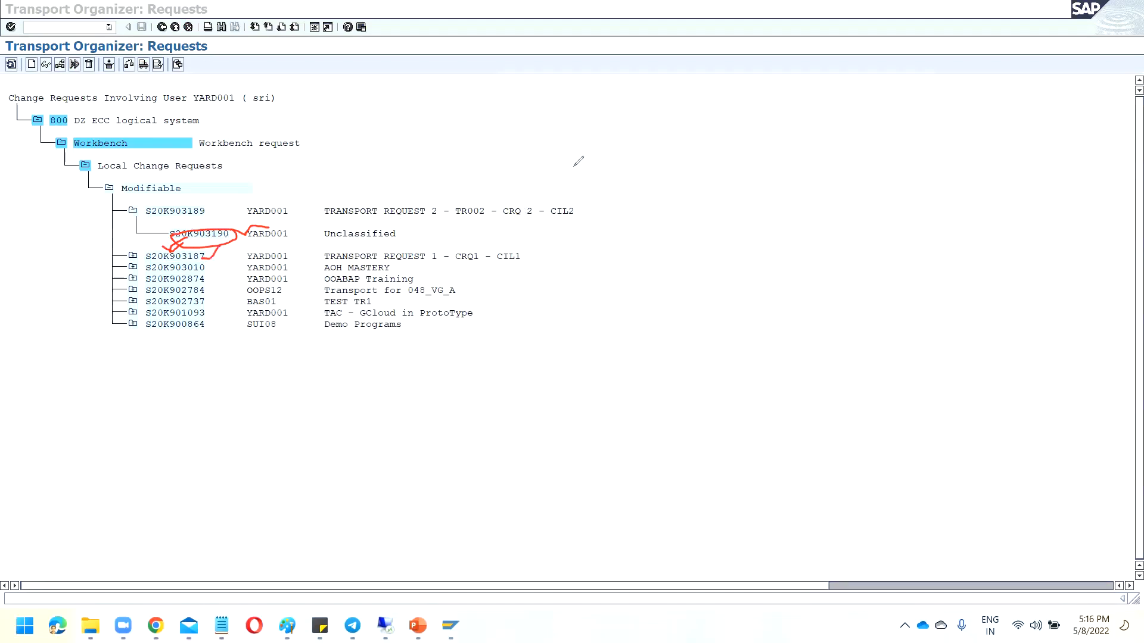
{"action": "key", "text": "Escape"}
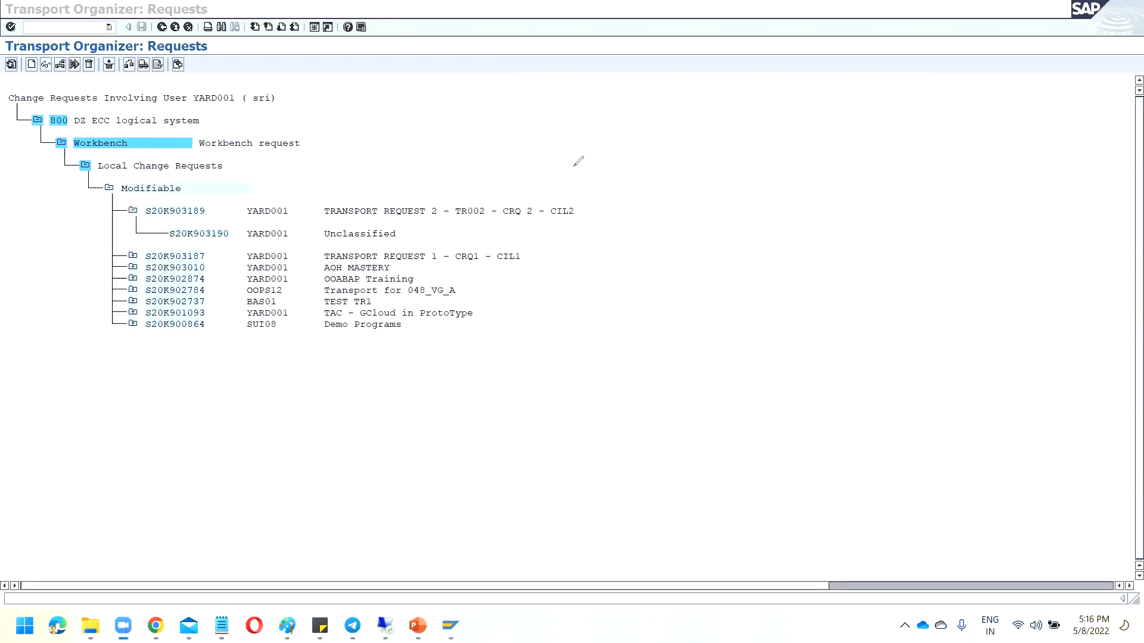
{"action": "left_click", "coordinate": [159, 258]}
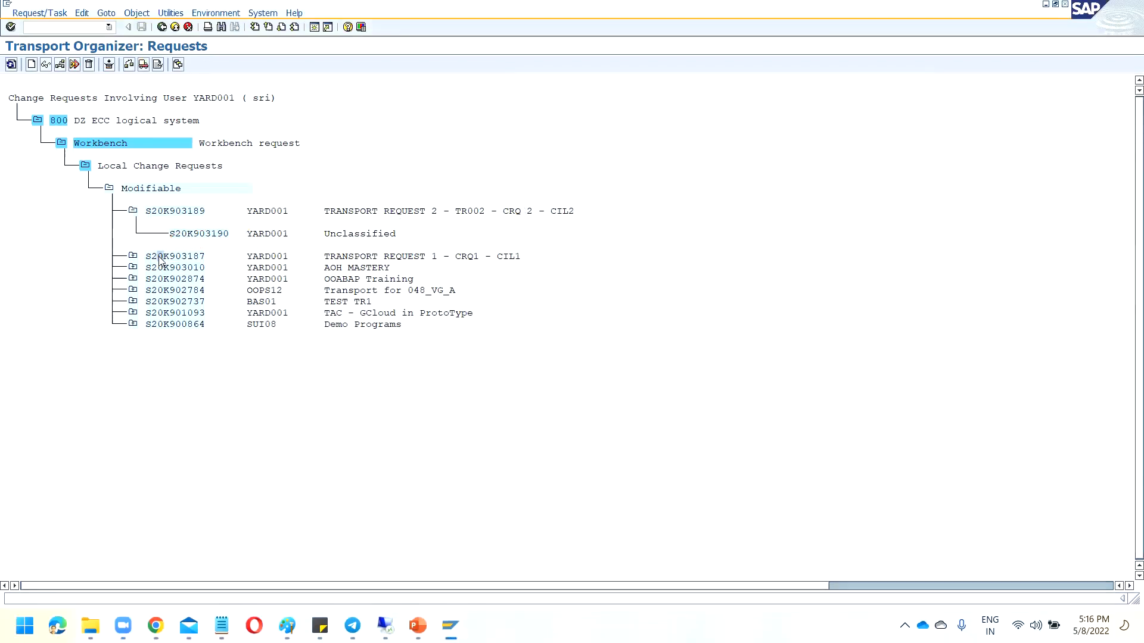
{"action": "left_click", "coordinate": [184, 234]}
Copy task number S20K903190, select S20K903187 and bring up the Utilities menu.
{"action": "left_click_drag", "start_coordinate": [169, 230], "coordinate": [236, 238]}
{"action": "key", "text": "ctrl+c"}
{"action": "left_click", "coordinate": [153, 257]}
{"action": "left_click", "coordinate": [137, 12]}
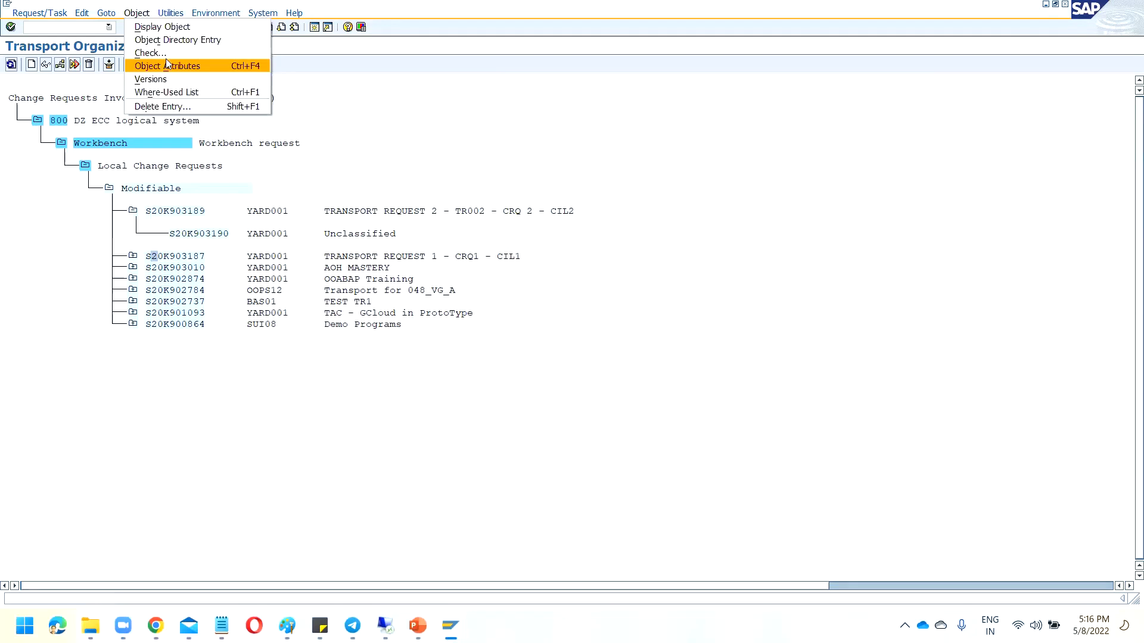
{"action": "left_click", "coordinate": [171, 13]}
Reassign task S20K903190 to target request S20K903187 (TRANSPORT REQUEST 1).
{"action": "mouse_move", "coordinate": [205, 70]}
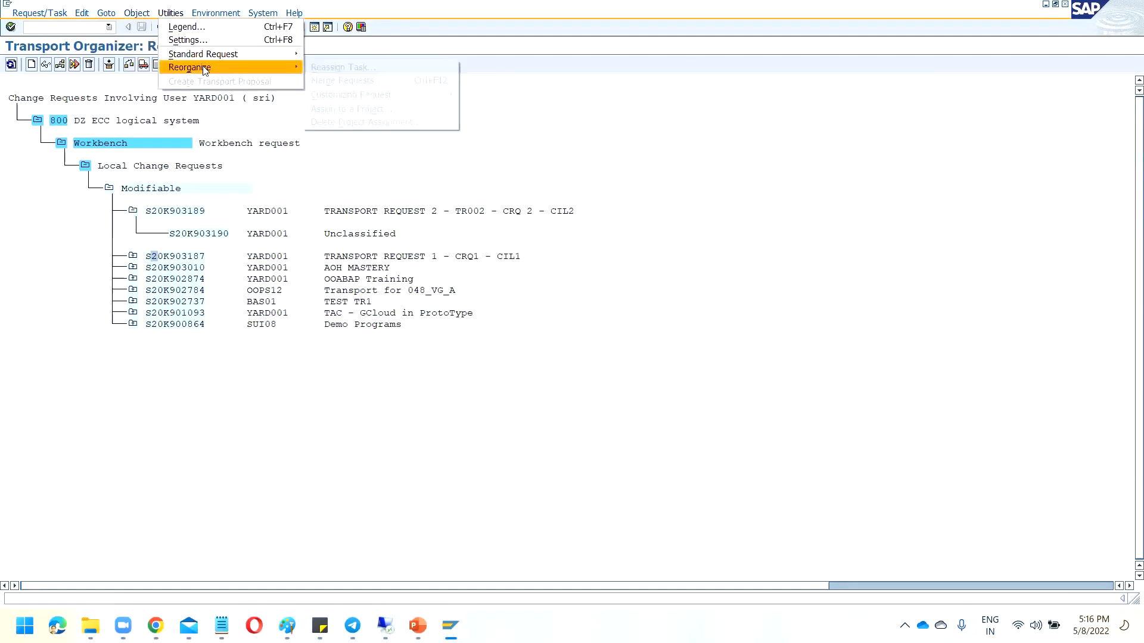
{"action": "left_click", "coordinate": [342, 67]}
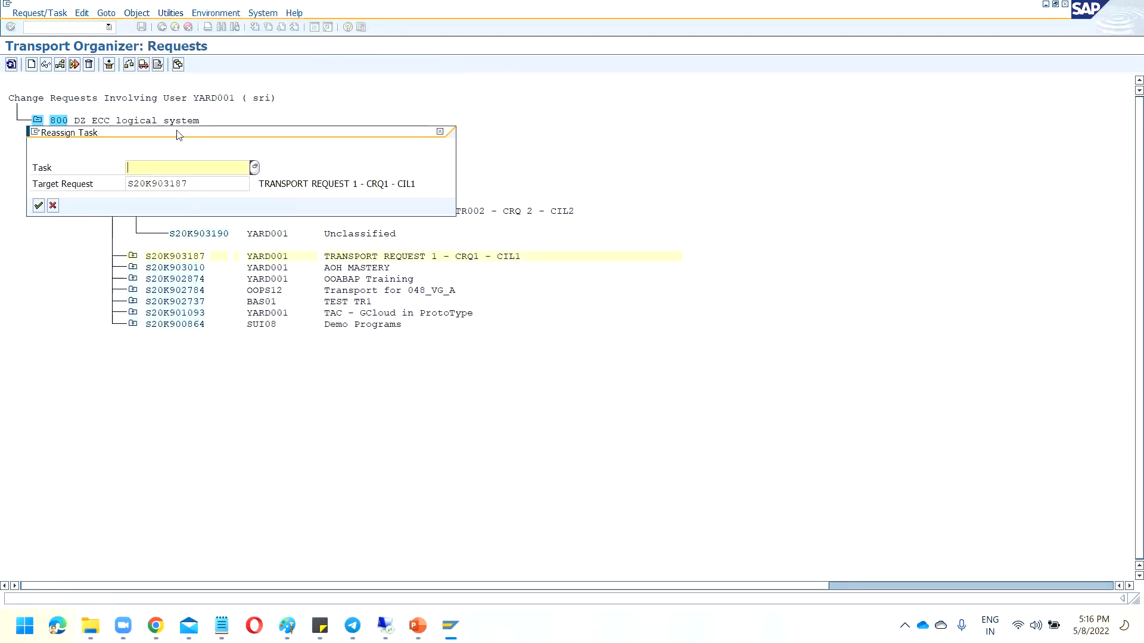
{"action": "left_click_drag", "start_coordinate": [179, 135], "coordinate": [566, 101]}
{"action": "left_click", "coordinate": [642, 134]}
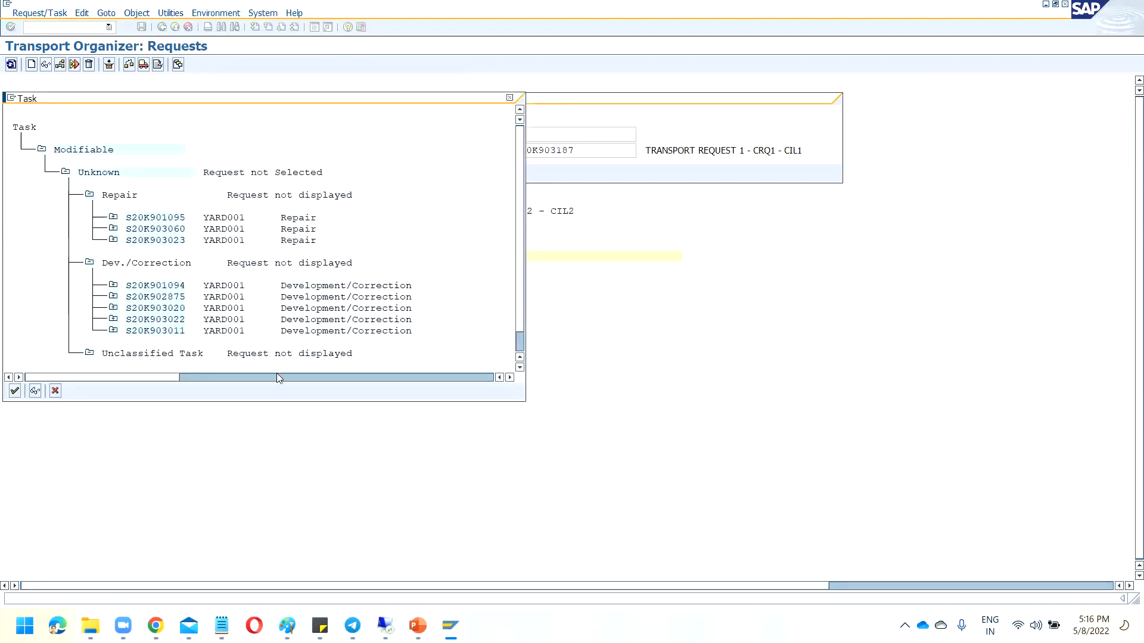
{"action": "left_click", "coordinate": [153, 240]}
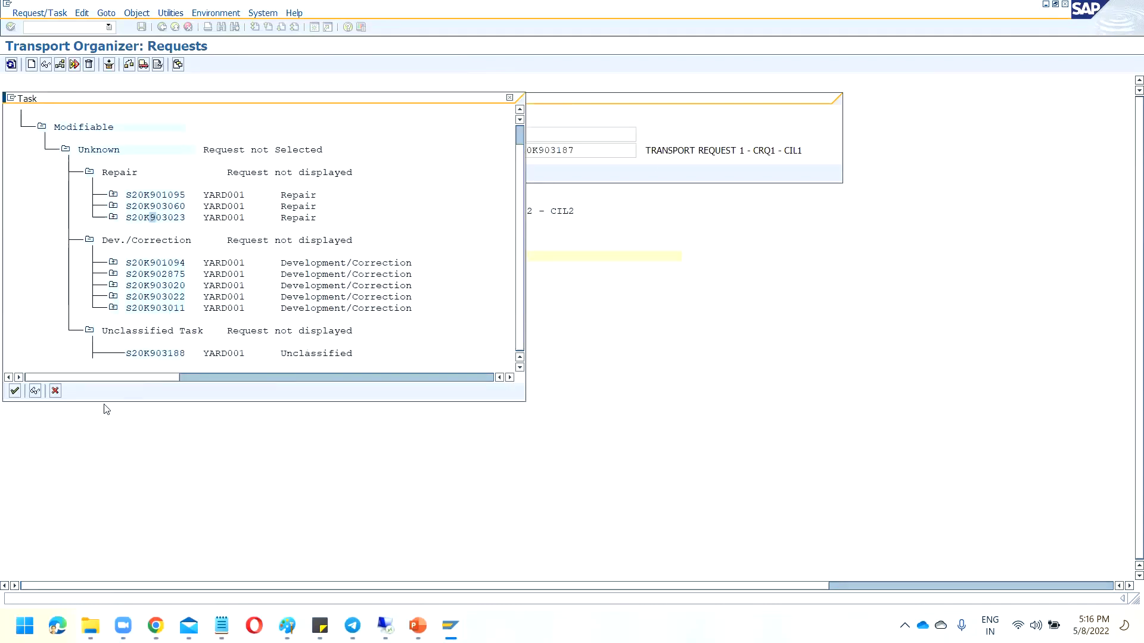
{"action": "left_click", "coordinate": [35, 391]}
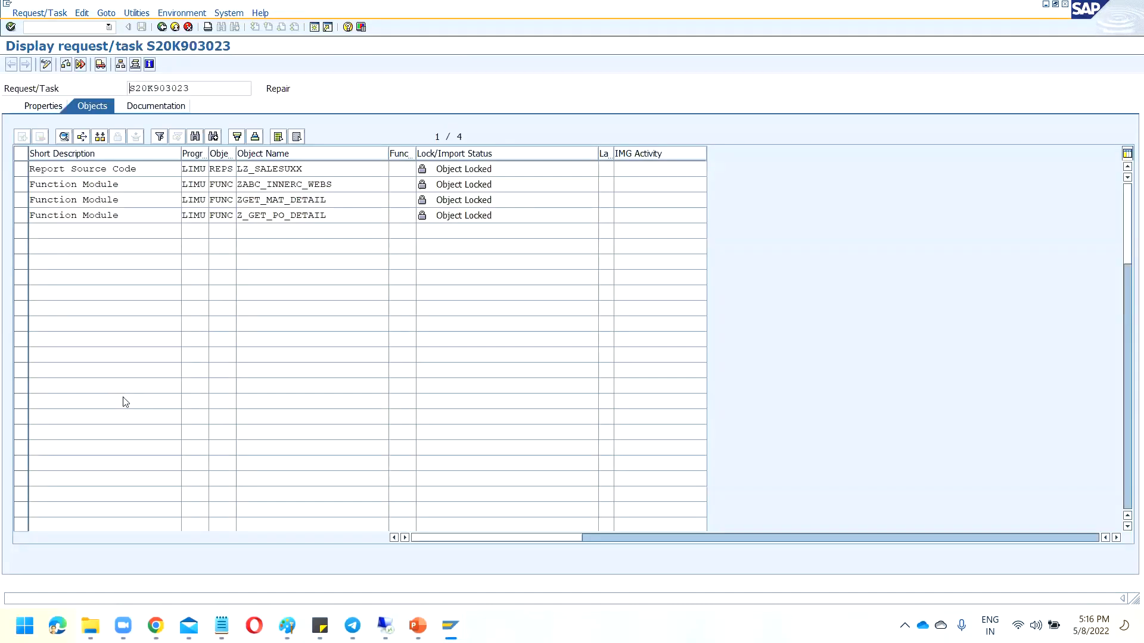
{"action": "left_click", "coordinate": [162, 27]}
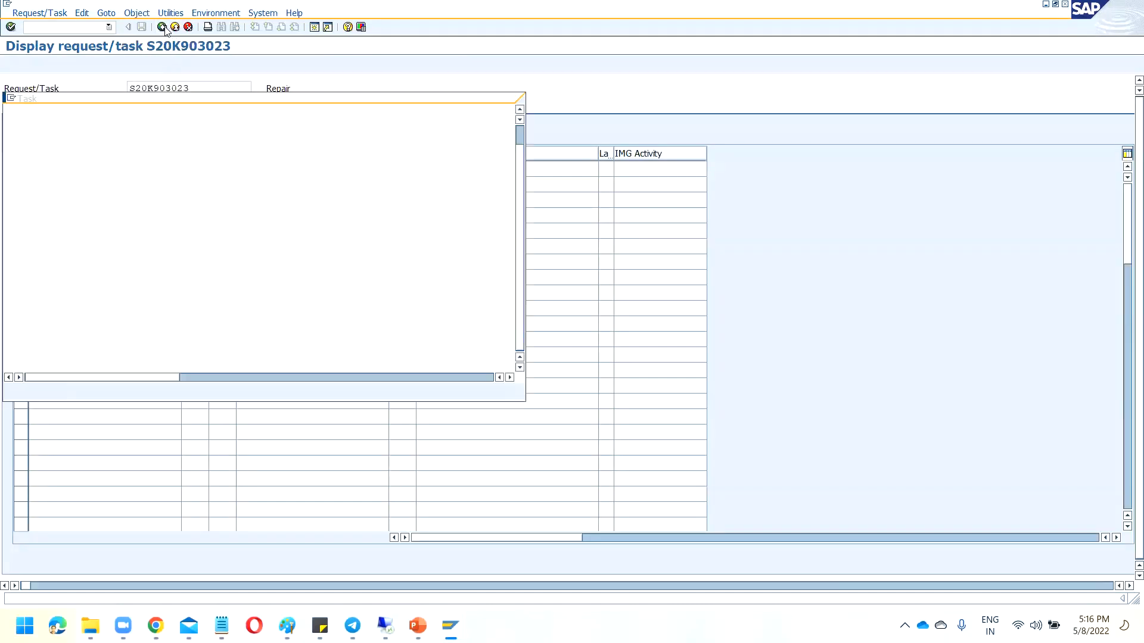
{"action": "double_click", "coordinate": [155, 353]}
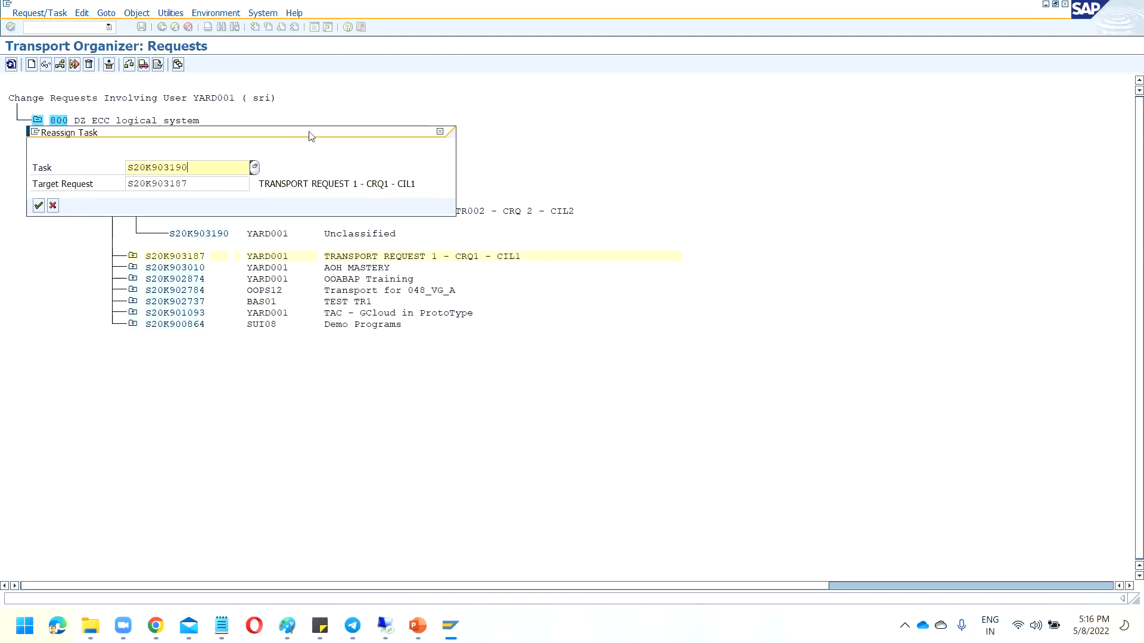
{"action": "left_click", "coordinate": [342, 166]}
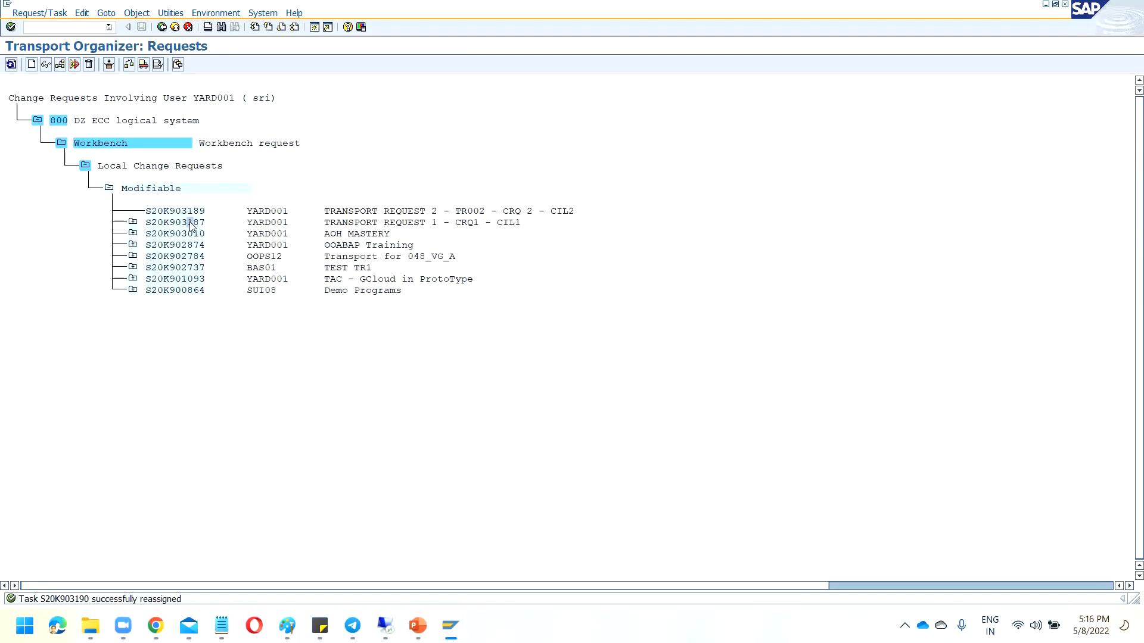
{"action": "left_click", "coordinate": [133, 223]}
{"action": "left_click", "coordinate": [213, 245]}
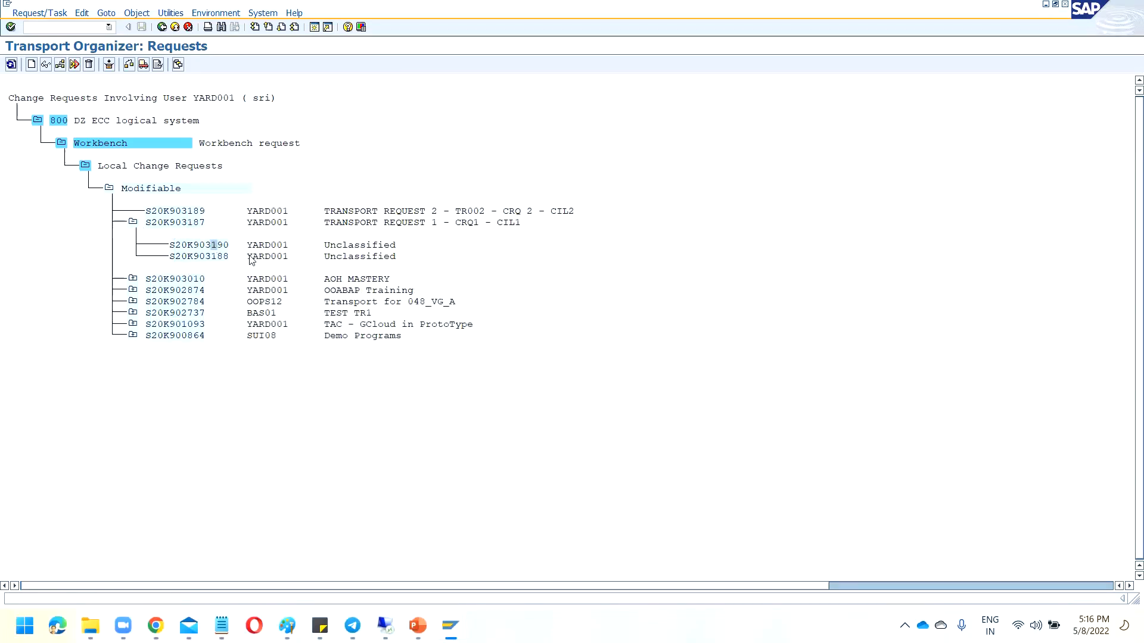
{"action": "left_click", "coordinate": [213, 256]}
{"action": "left_click", "coordinate": [220, 257]}
{"action": "left_click", "coordinate": [208, 256]}
{"action": "left_click", "coordinate": [171, 224]}
{"action": "left_click", "coordinate": [160, 213]}
{"action": "left_click_drag", "start_coordinate": [144, 208], "coordinate": [206, 213]}
{"action": "key", "text": "ctrl+c"}
{"action": "left_click", "coordinate": [184, 224]}
{"action": "left_click", "coordinate": [170, 13]}
{"action": "mouse_move", "coordinate": [238, 67]}
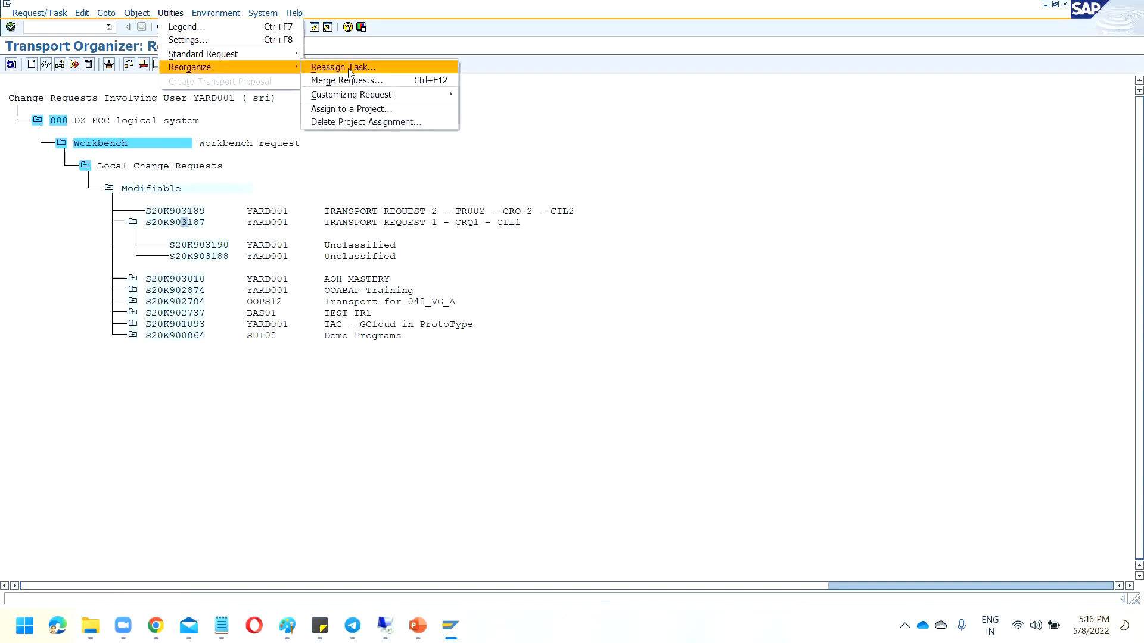
{"action": "left_click", "coordinate": [350, 70]}
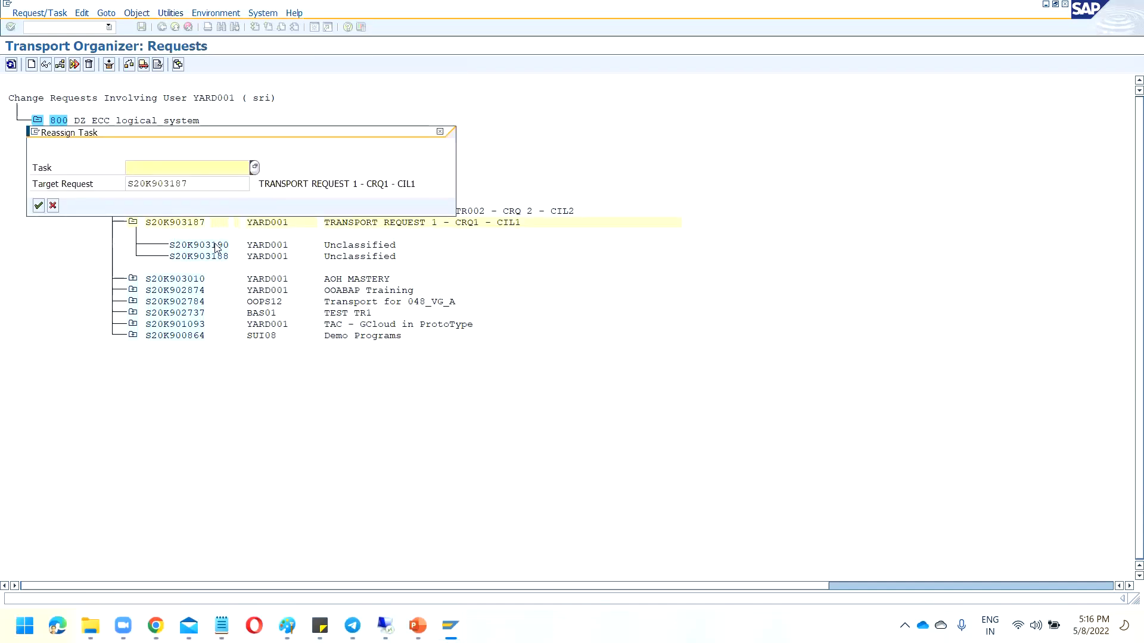
{"action": "key", "text": "ctrl+v"}
{"action": "left_click_drag", "start_coordinate": [224, 137], "coordinate": [552, 68]}
{"action": "left_click", "coordinate": [375, 135]}
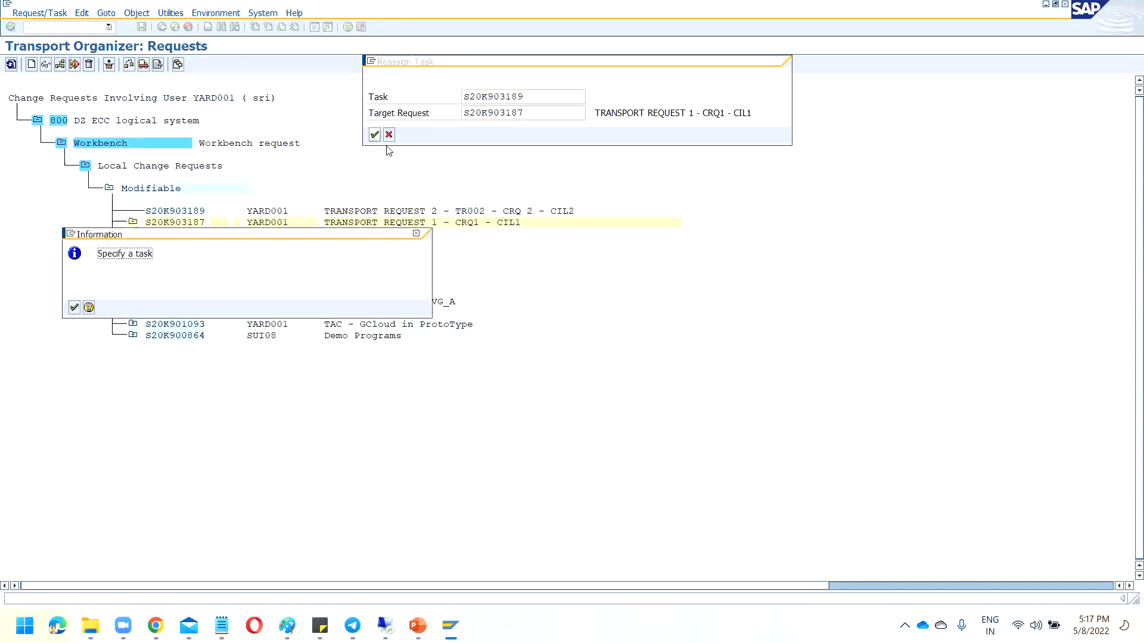
{"action": "left_click", "coordinate": [78, 307]}
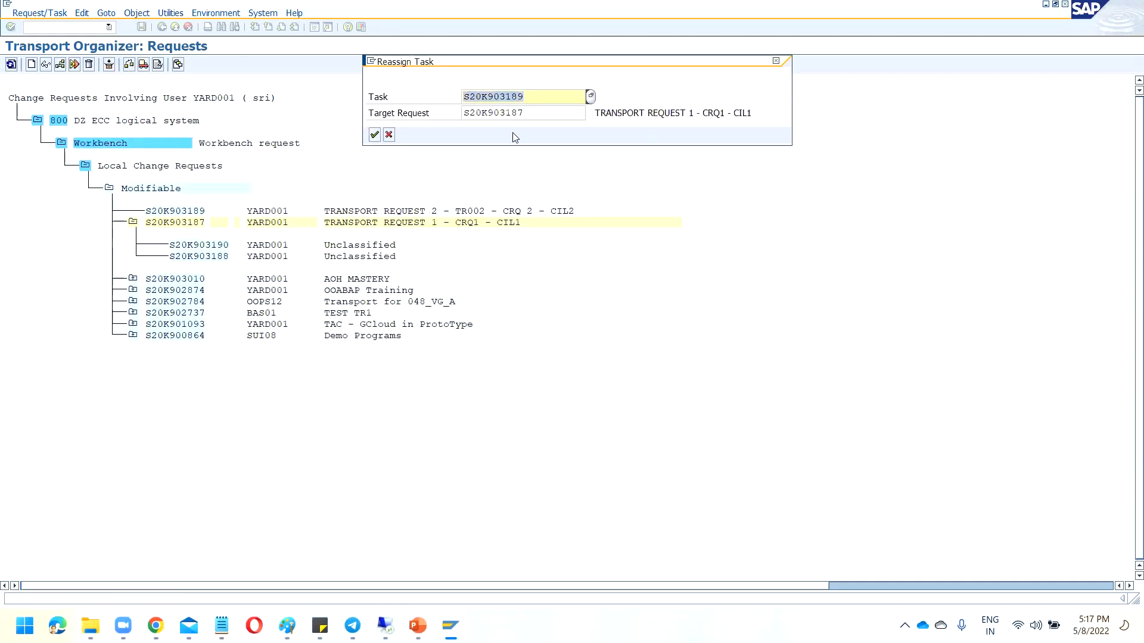
{"action": "left_click", "coordinate": [775, 60]}
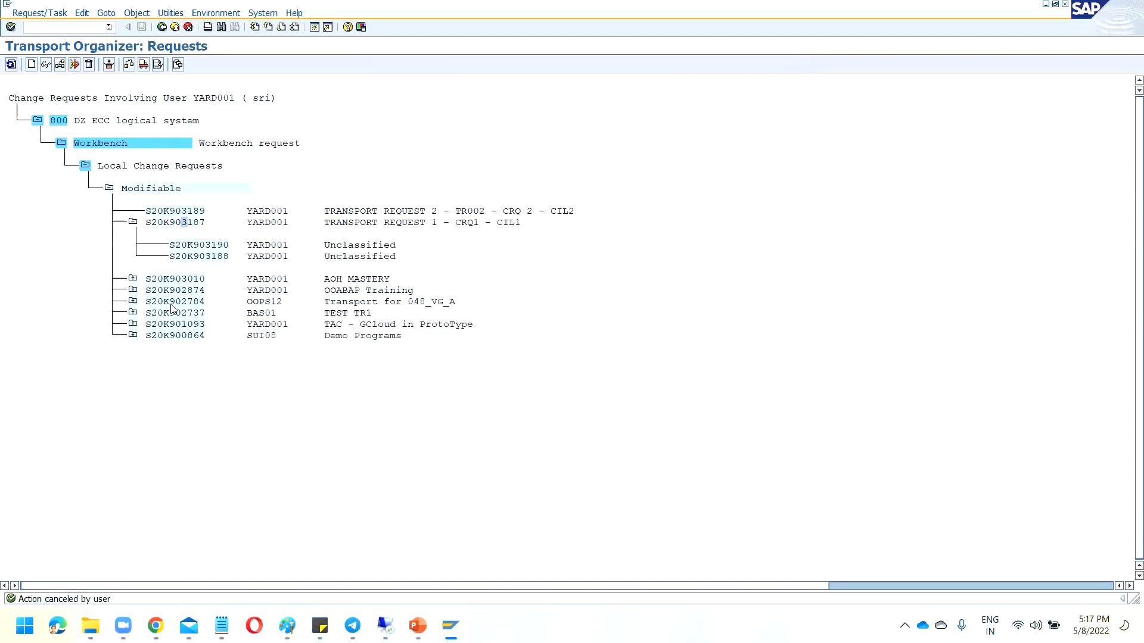
{"action": "left_click", "coordinate": [179, 215]}
{"action": "left_click", "coordinate": [199, 211]}
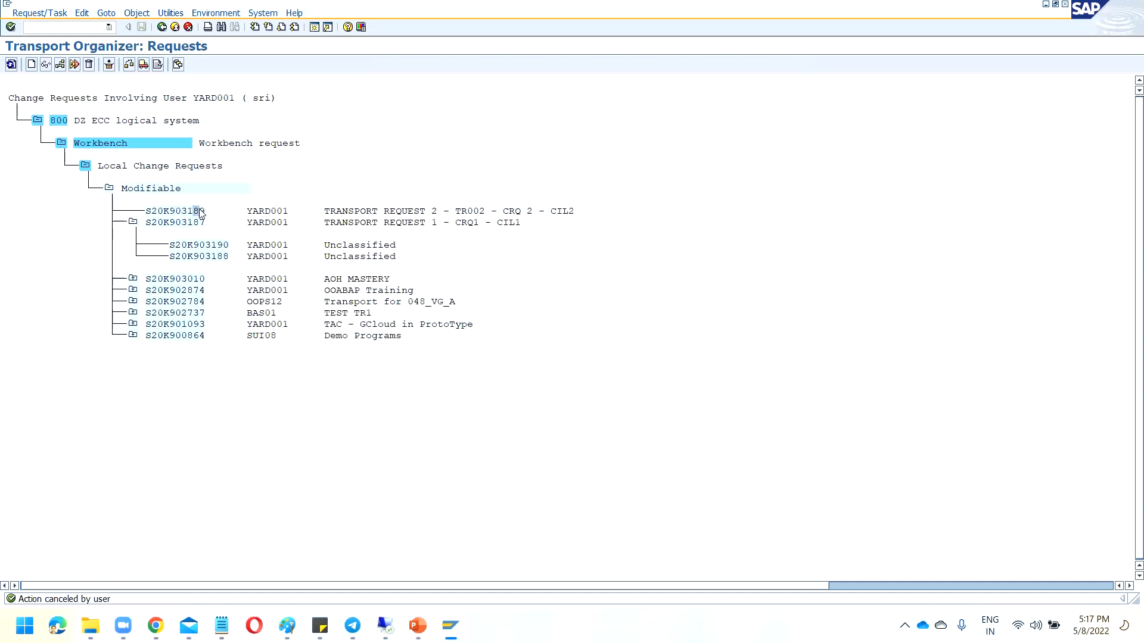
{"action": "left_click", "coordinate": [156, 214]}
Delete request S20K903189 (TRANSPORT REQUEST 2) and confirm the deletion.
{"action": "left_click", "coordinate": [202, 256]}
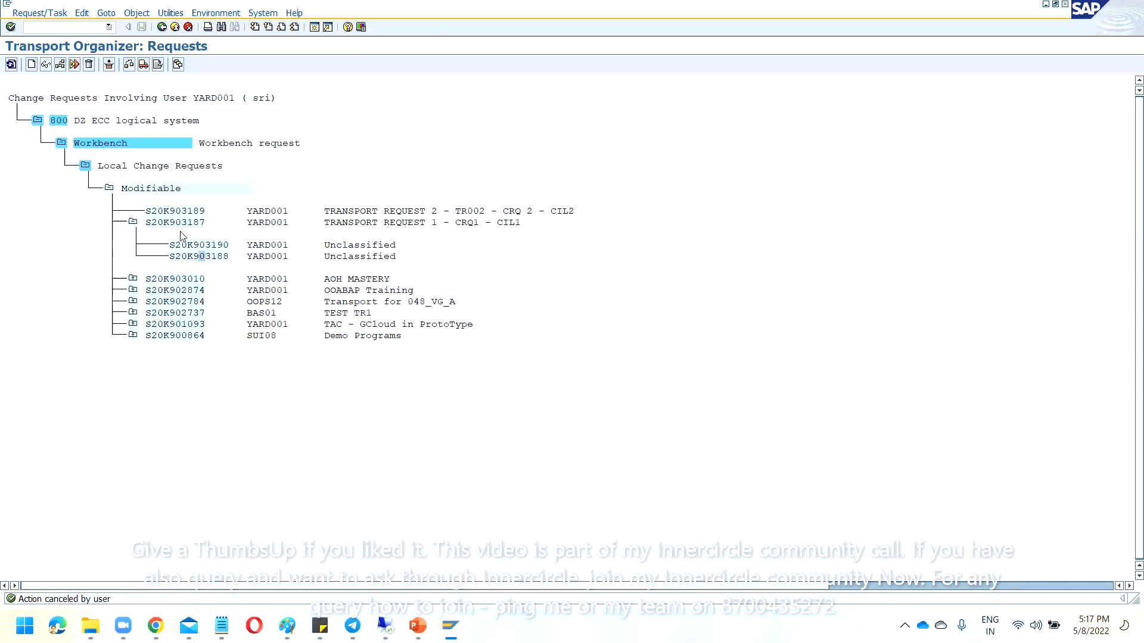
{"action": "left_click", "coordinate": [166, 211]}
{"action": "left_click", "coordinate": [88, 66]}
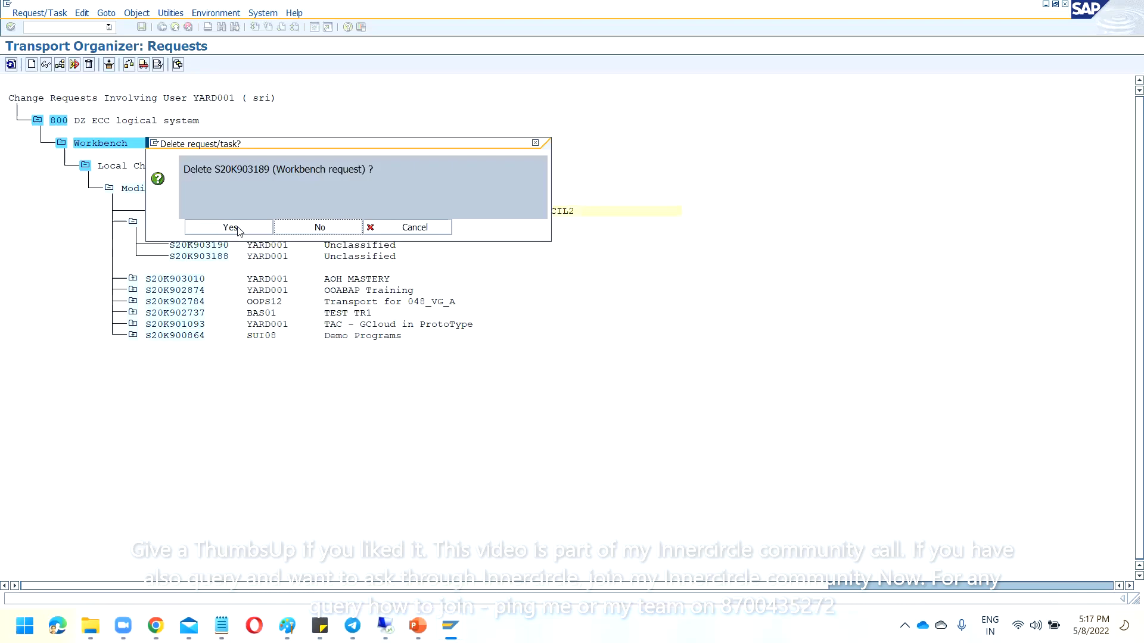
{"action": "left_click", "coordinate": [237, 228]}
Collapse TRANSPORT REQUEST 1 (S20K903187) to hide its tasks.
{"action": "left_click", "coordinate": [208, 212]}
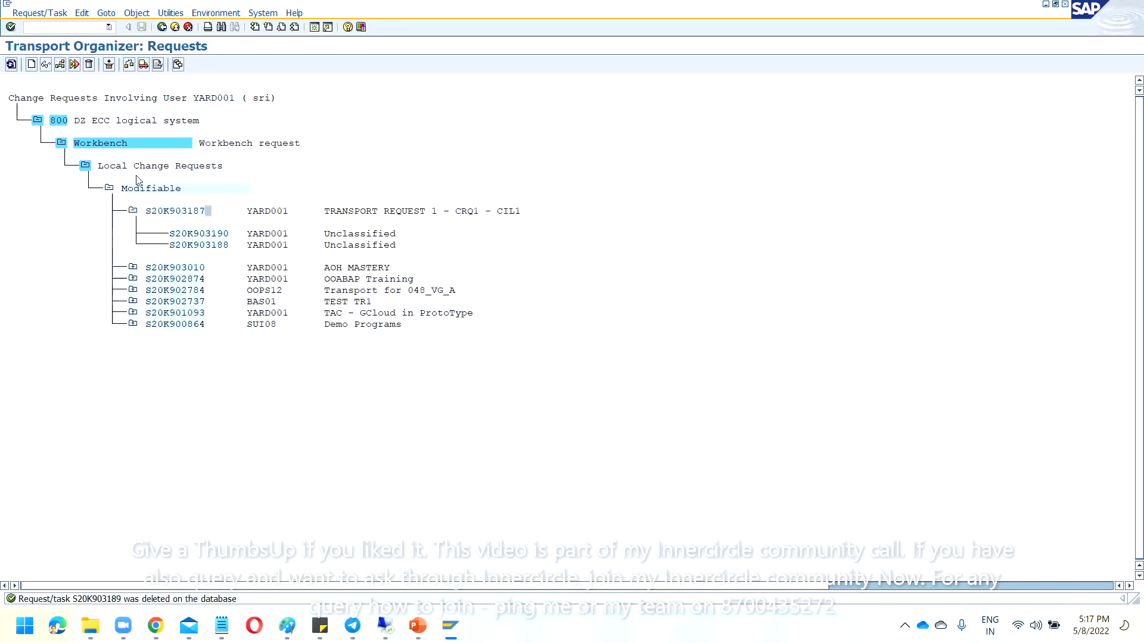
{"action": "left_click", "coordinate": [179, 213]}
{"action": "left_click", "coordinate": [133, 210]}
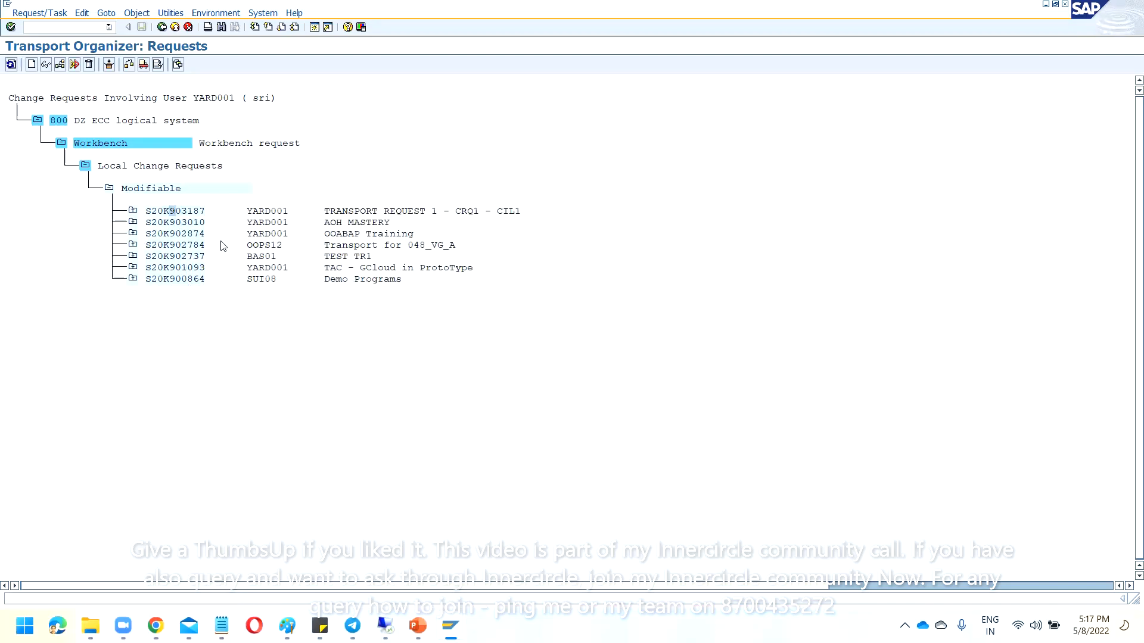
{"action": "left_click", "coordinate": [190, 223]}
{"action": "left_click", "coordinate": [338, 246]}
{"action": "left_click", "coordinate": [173, 212]}
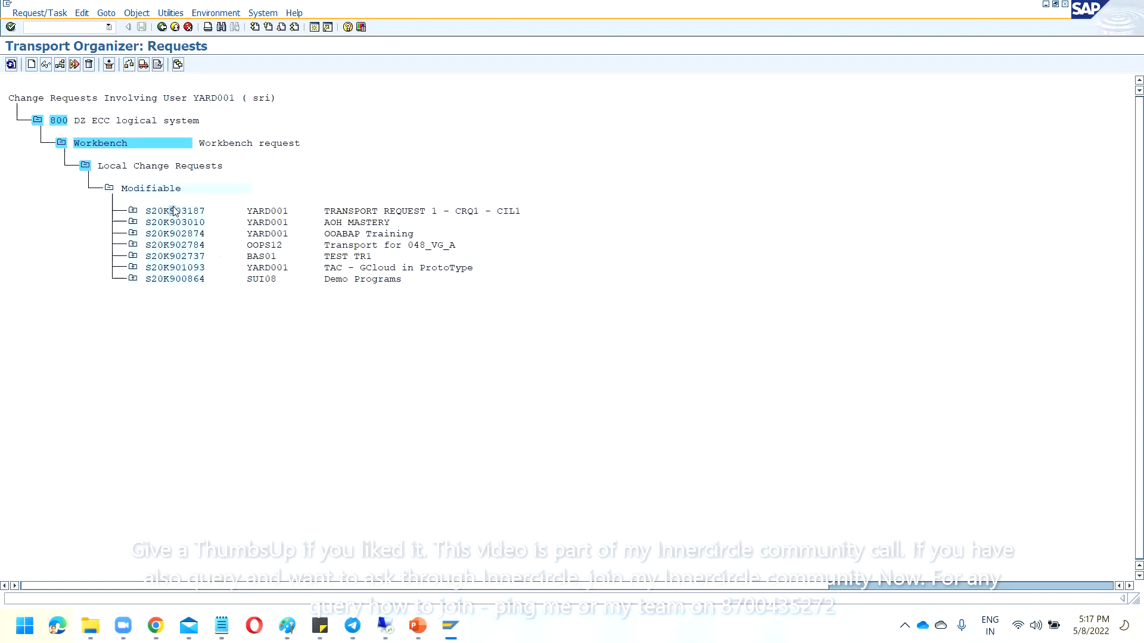
Start creating a new request of type Workbench request.
{"action": "left_click", "coordinate": [160, 28]}
{"action": "left_click", "coordinate": [12, 63]}
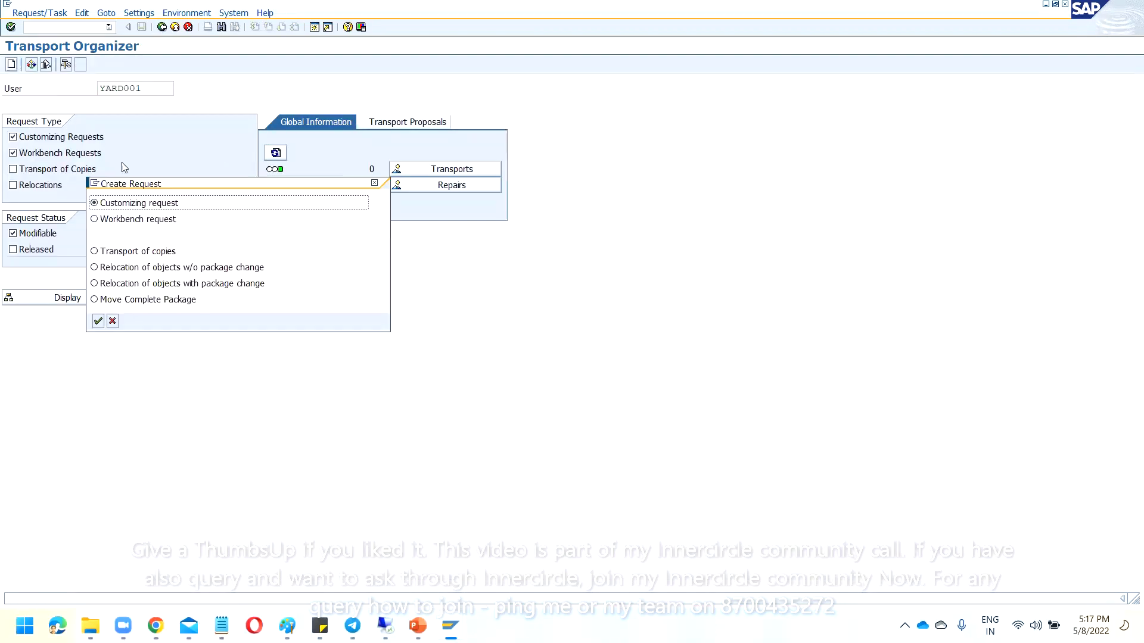
{"action": "left_click", "coordinate": [95, 219]}
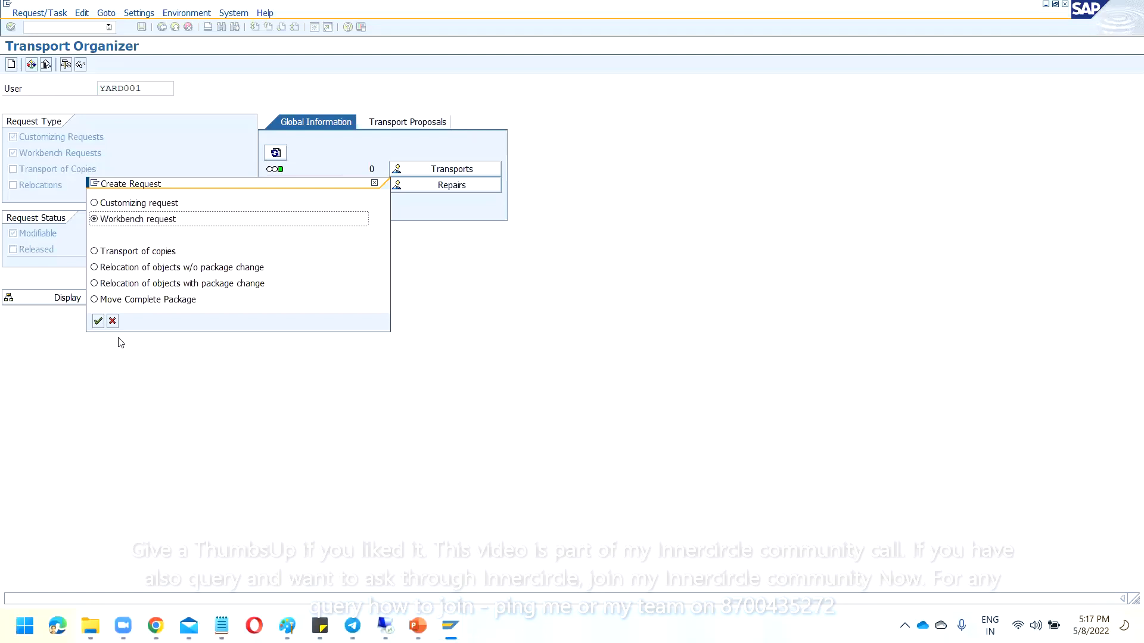
{"action": "left_click", "coordinate": [98, 321]}
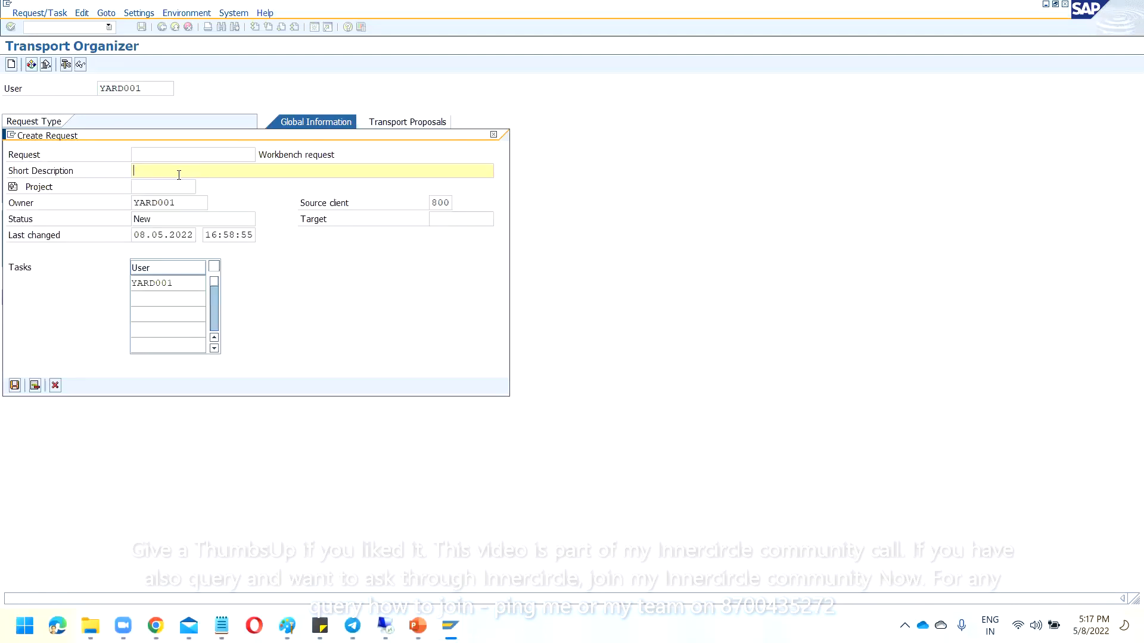
Save the request with description 'TRANSPORT REQUEST - 2 FOR MERGING' and display the modifiable requests.
{"action": "type", "text": "TRANSPORT REQURFOR MERGING"}
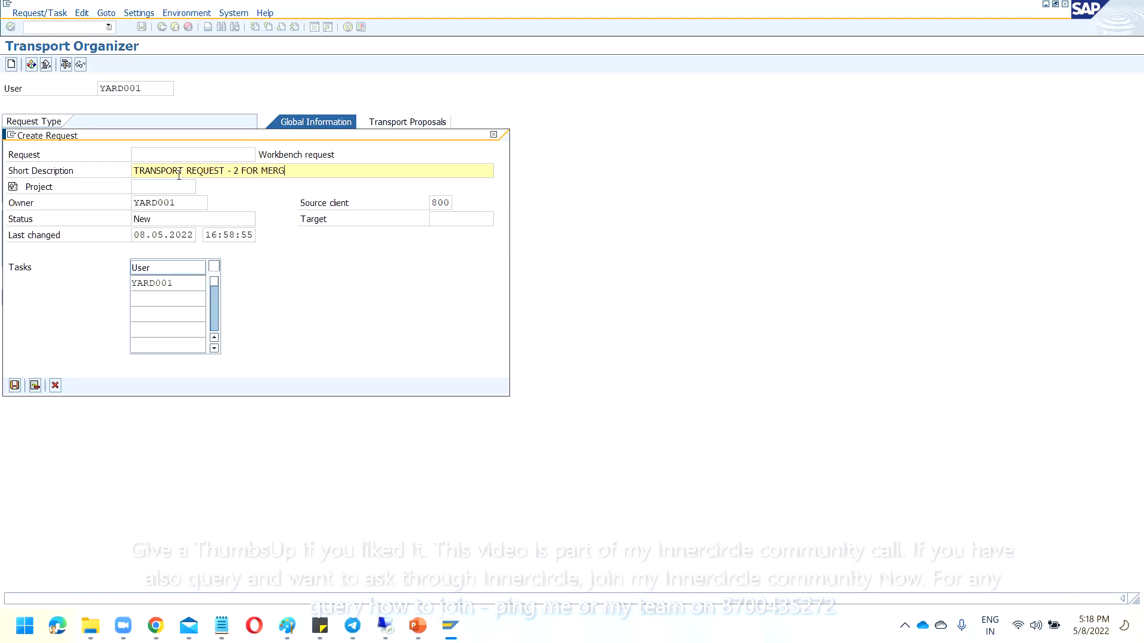
{"action": "left_click", "coordinate": [15, 386]}
{"action": "left_click", "coordinate": [174, 28]}
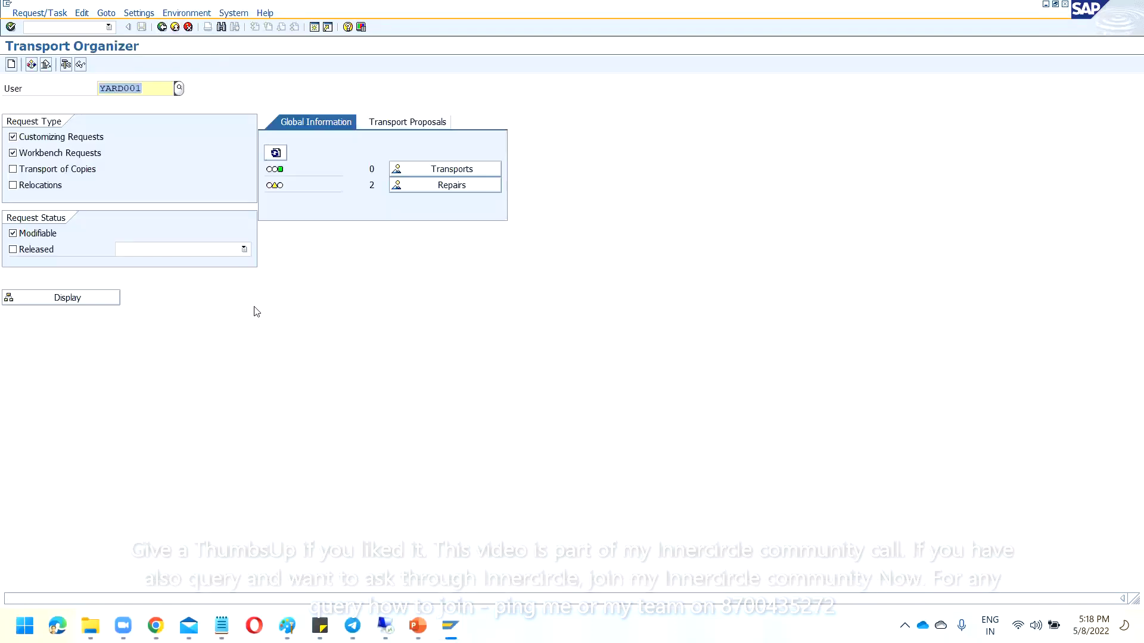
{"action": "left_click", "coordinate": [117, 301]}
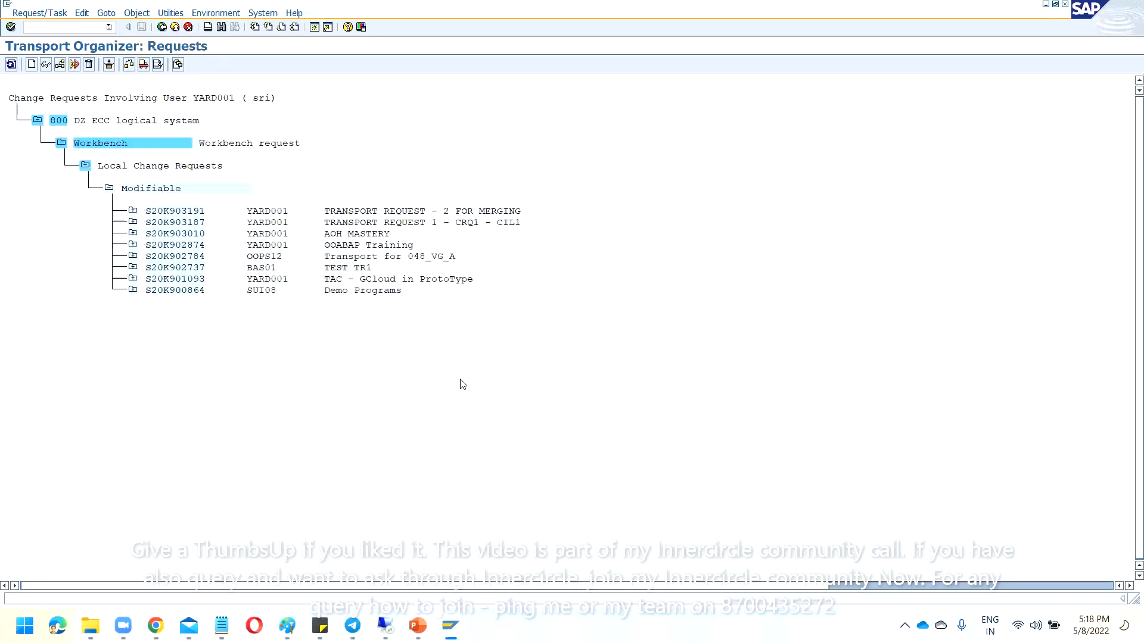
With request S20K903191 selected, start Utilities > Reorganize > Merge Requests.
{"action": "left_click", "coordinate": [441, 212]}
{"action": "left_click", "coordinate": [191, 223]}
{"action": "left_click", "coordinate": [191, 211]}
{"action": "left_click", "coordinate": [154, 211]}
{"action": "left_click", "coordinate": [168, 13]}
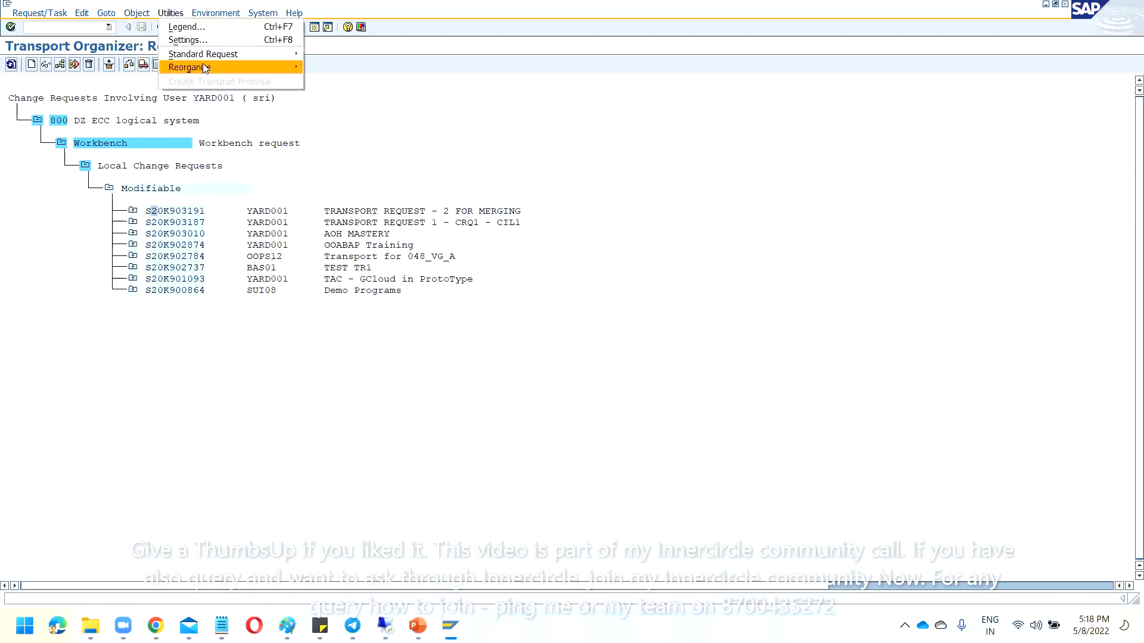
{"action": "mouse_move", "coordinate": [203, 66]}
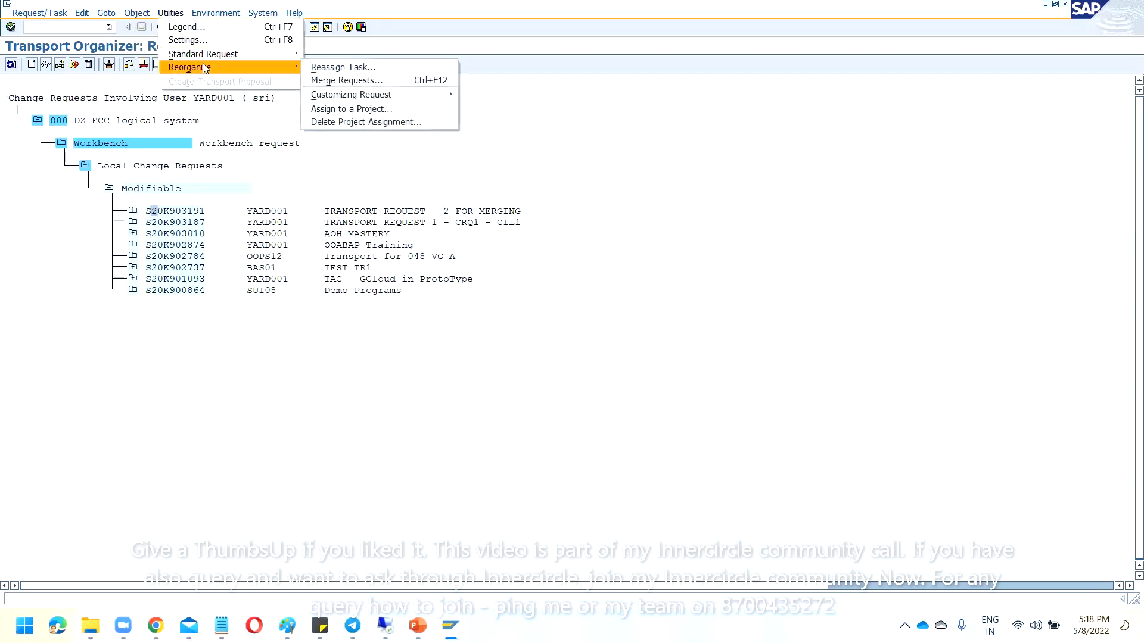
{"action": "left_click", "coordinate": [356, 79]}
{"action": "left_click_drag", "start_coordinate": [256, 135], "coordinate": [596, 104]}
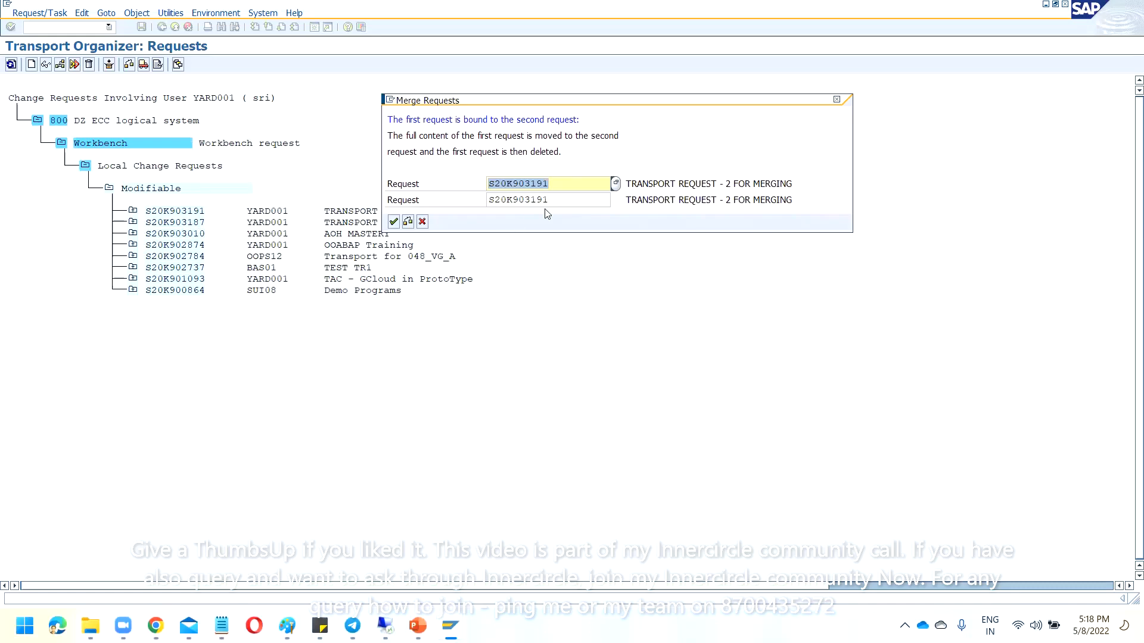
Set the target request to S20K903187 and confirm the merge, retrying after a nonexistent-request error.
{"action": "left_click_drag", "start_coordinate": [548, 201], "coordinate": [535, 200]}
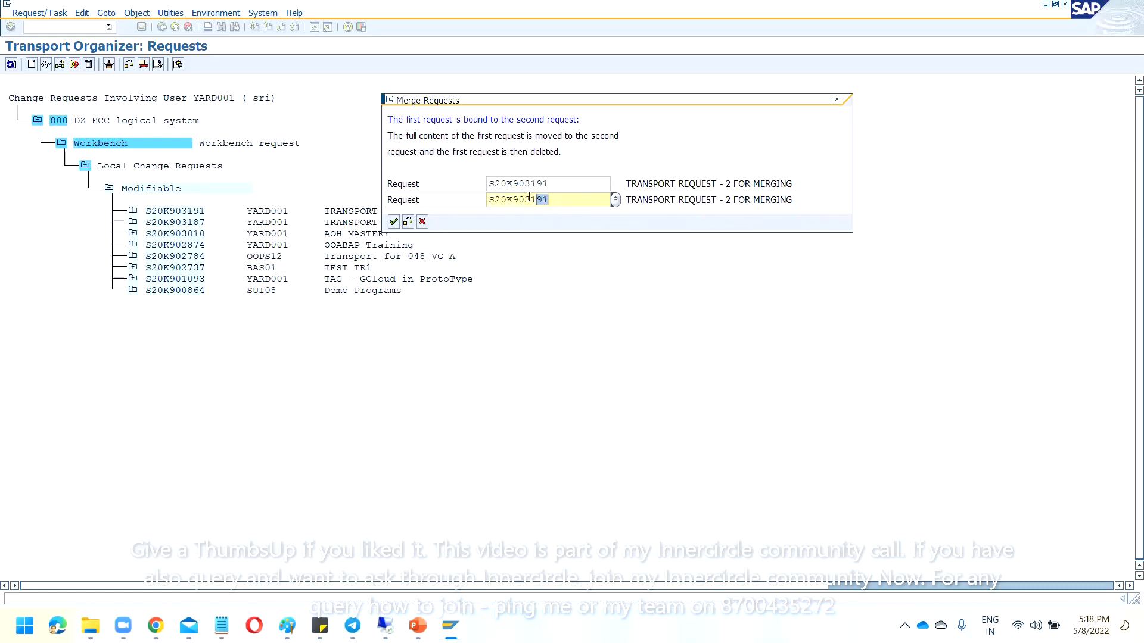
{"action": "type", "text": "187"}
{"action": "left_click", "coordinate": [393, 222]}
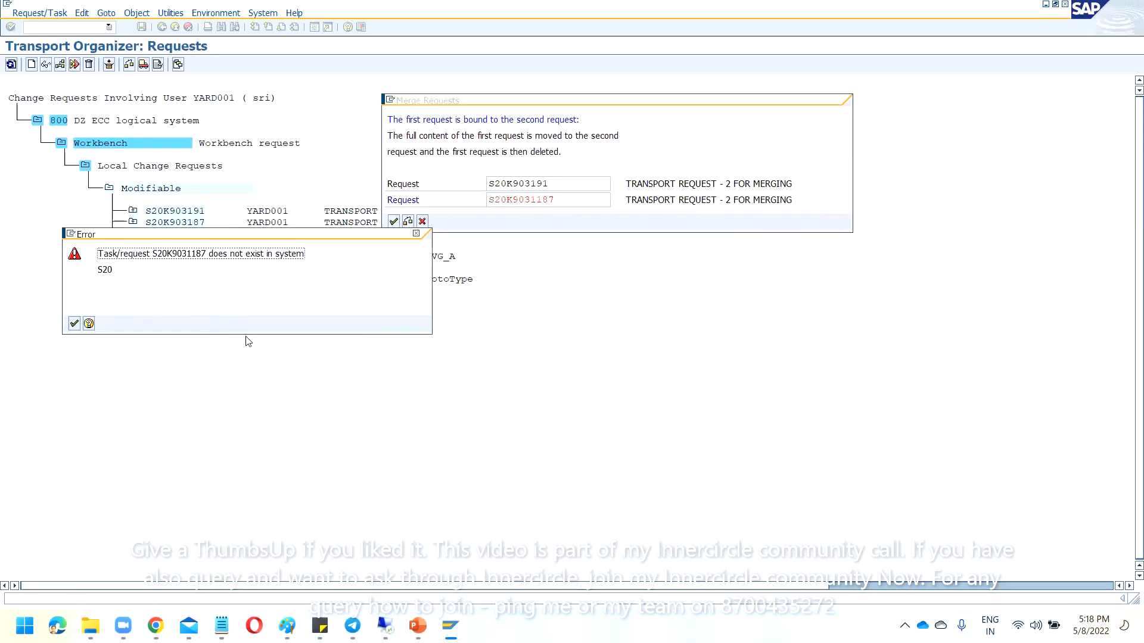
{"action": "left_click", "coordinate": [417, 234]}
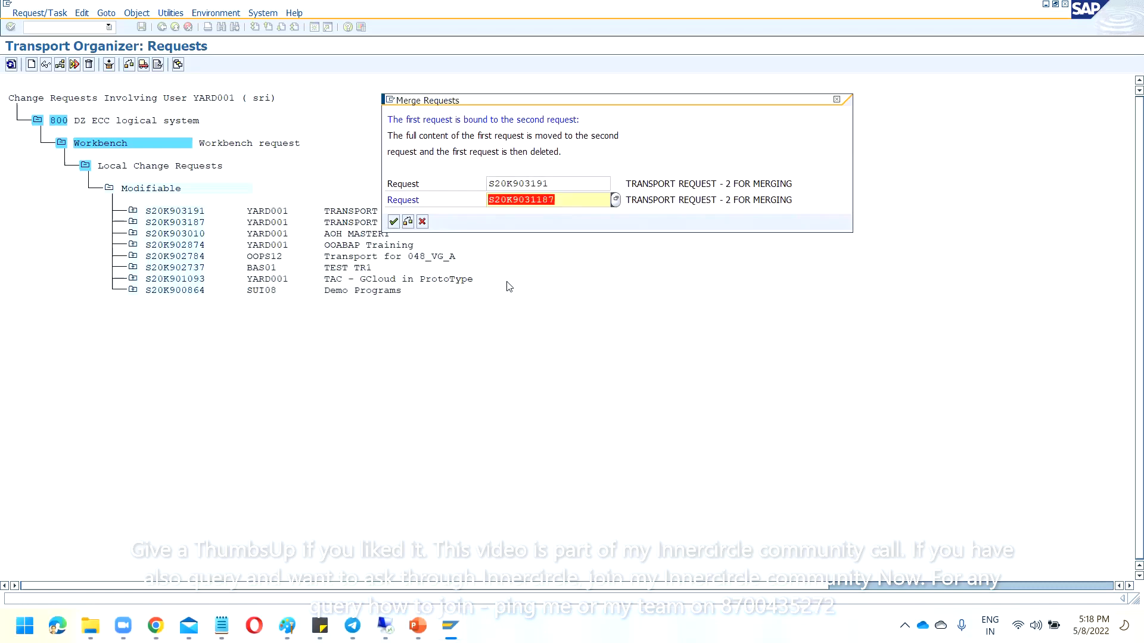
{"action": "left_click", "coordinate": [538, 200]}
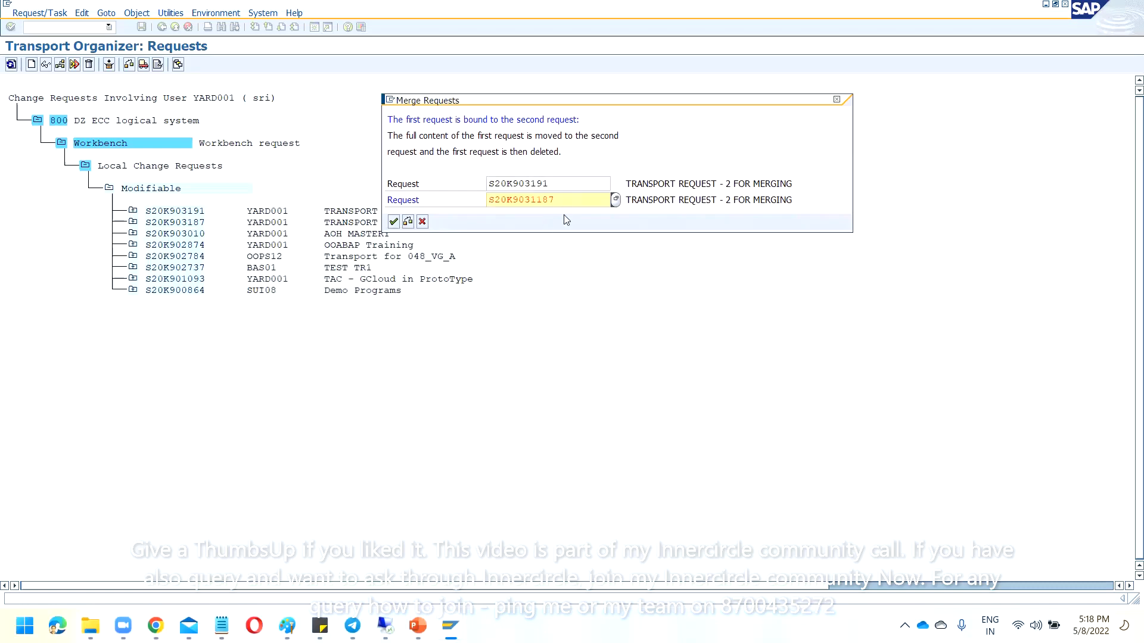
{"action": "left_click", "coordinate": [393, 221]}
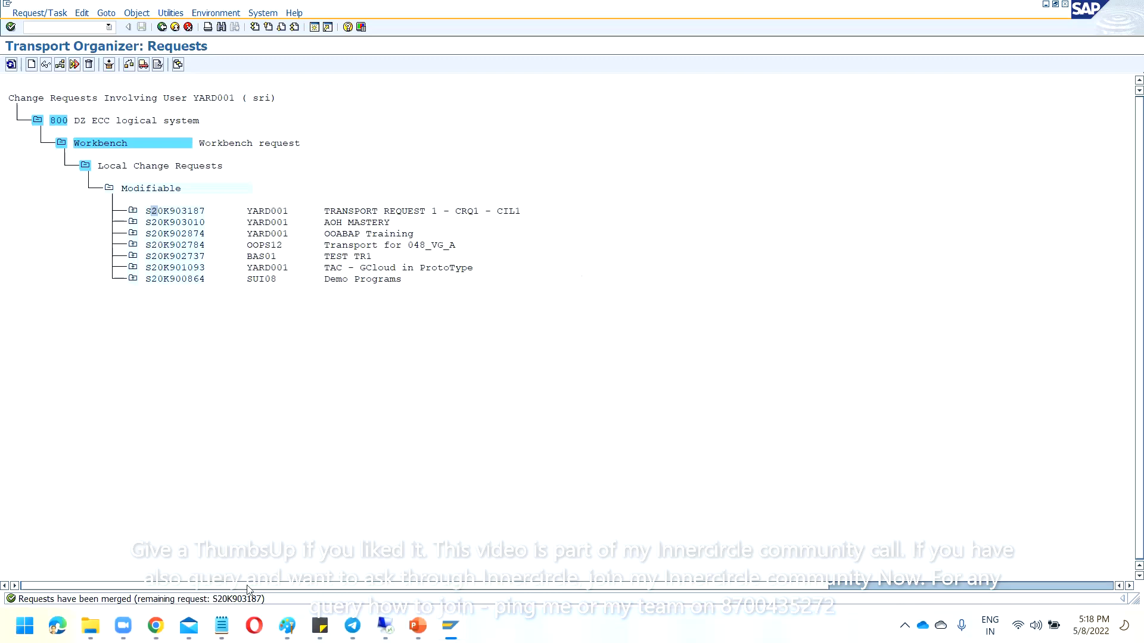
Expand S20K903187 to show tasks S20K903192, S20K903190 and S20K903188, then switch to Zoom.
{"action": "key", "text": "Right"}
{"action": "key", "text": "Right"}
{"action": "key", "text": "Right"}
{"action": "key", "text": "Right"}
{"action": "left_click", "coordinate": [132, 211]}
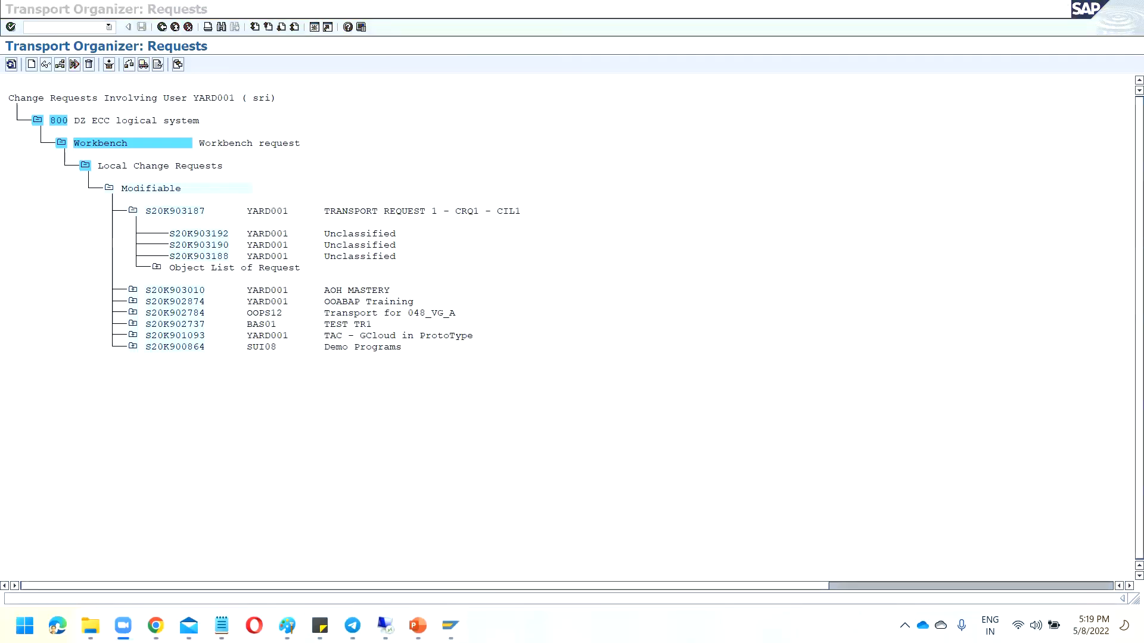
{"action": "mouse_move", "coordinate": [386, 626]}
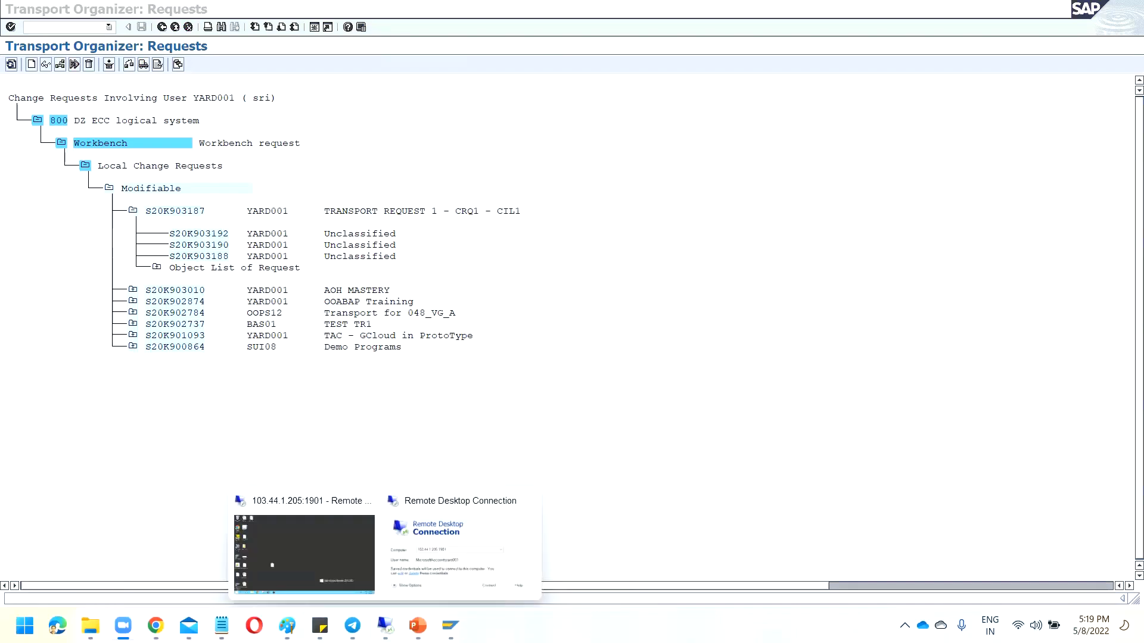
{"action": "mouse_move", "coordinate": [123, 626]}
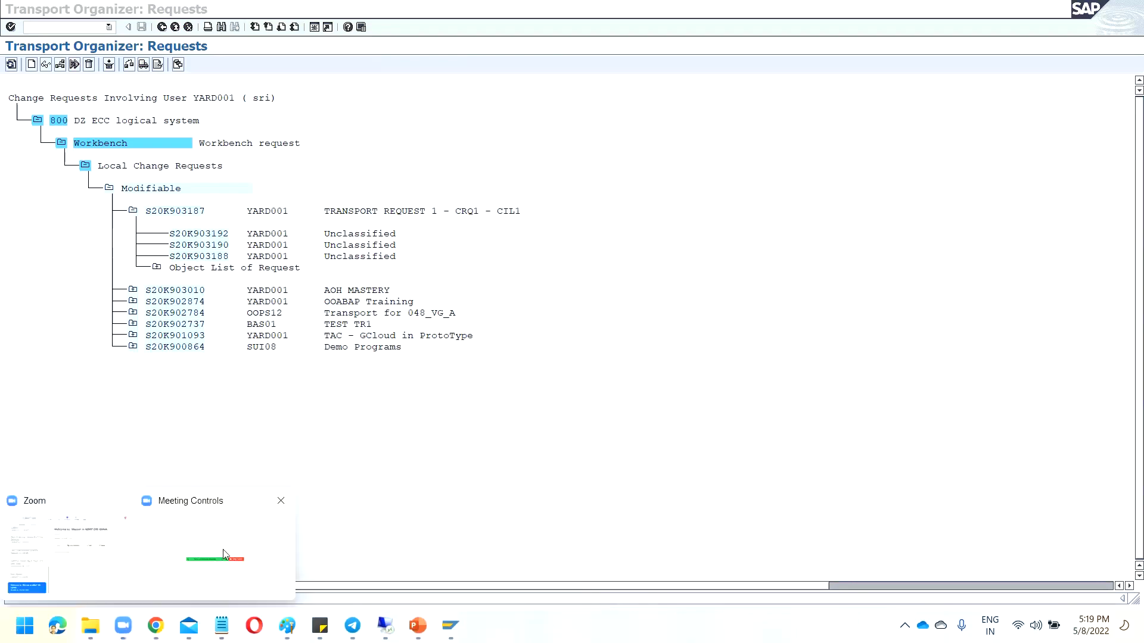
{"action": "left_click", "coordinate": [108, 544]}
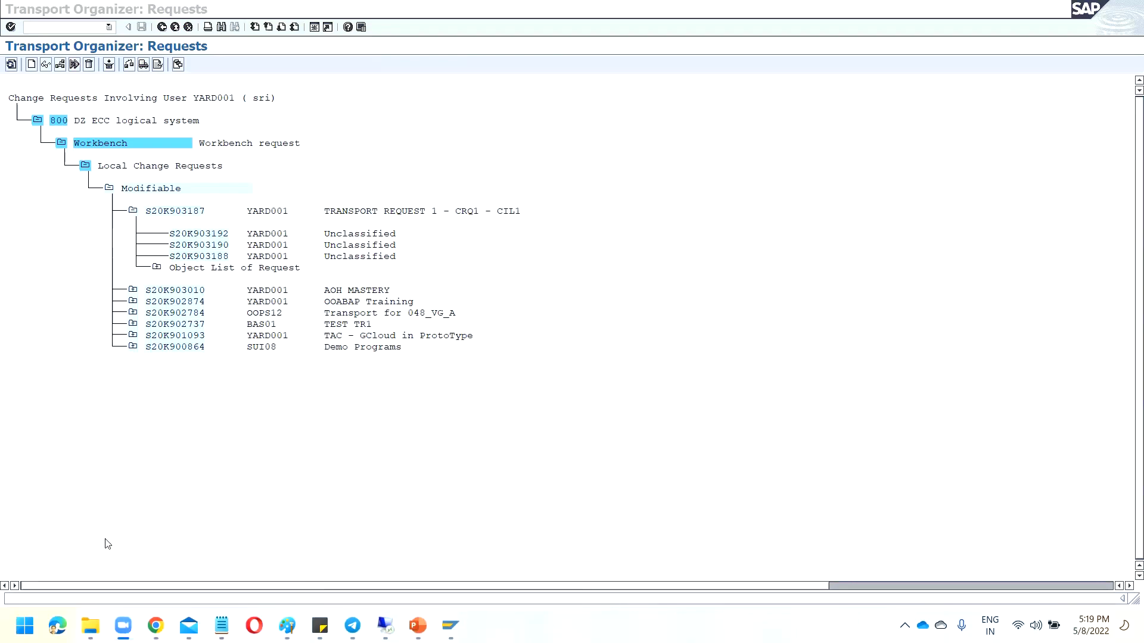